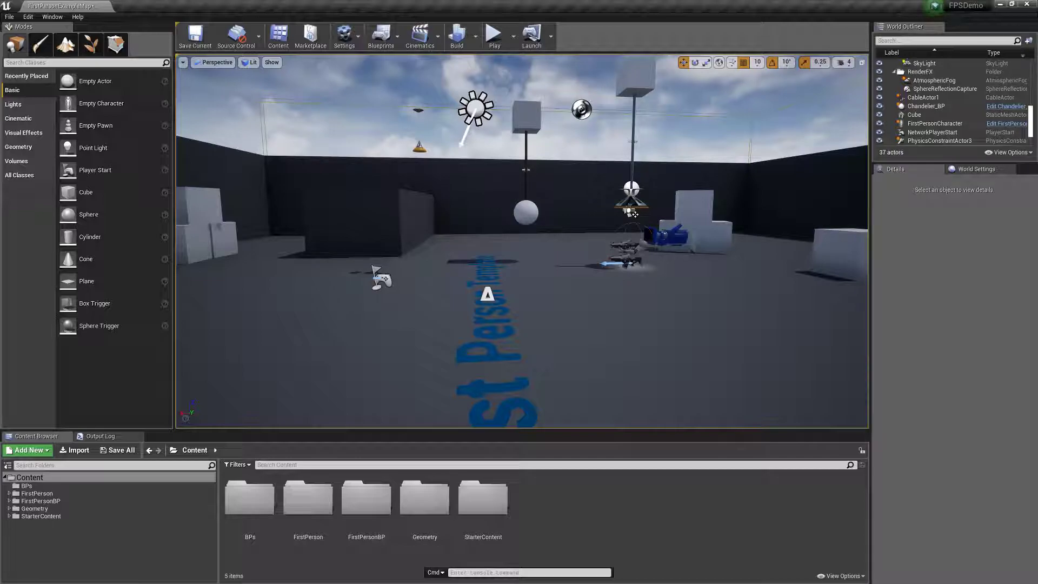
Play the level and shoot the sphere hanging from the cube to test how it swings
{"action": "right_click_drag", "start_coordinate": [523, 241], "coordinate": [434, 236]}
{"action": "key", "text": "w"}
{"action": "key", "text": "d"}
{"action": "key", "text": "s"}
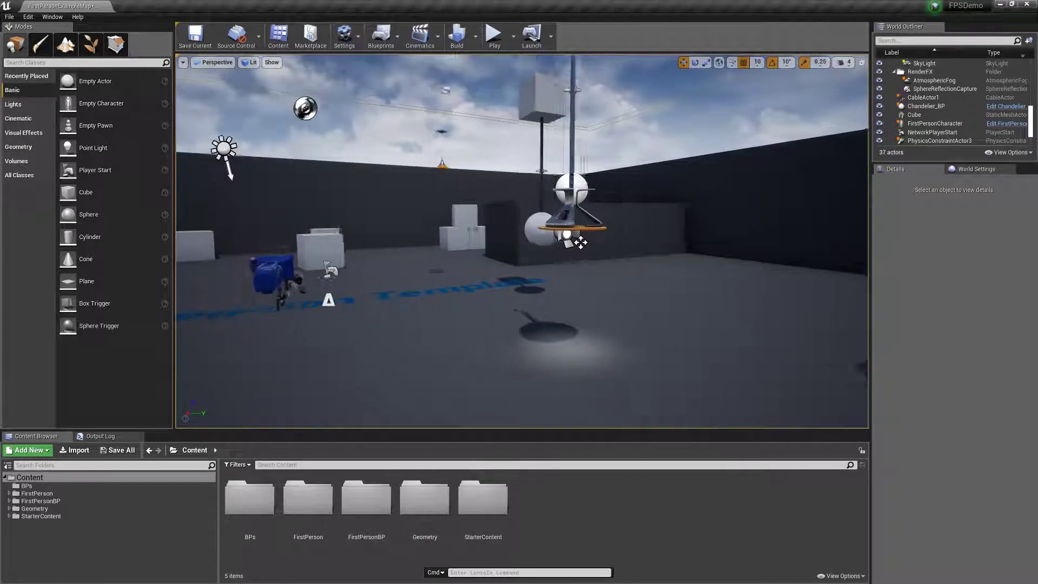
{"action": "right_click_drag", "start_coordinate": [570, 308], "coordinate": [536, 303]}
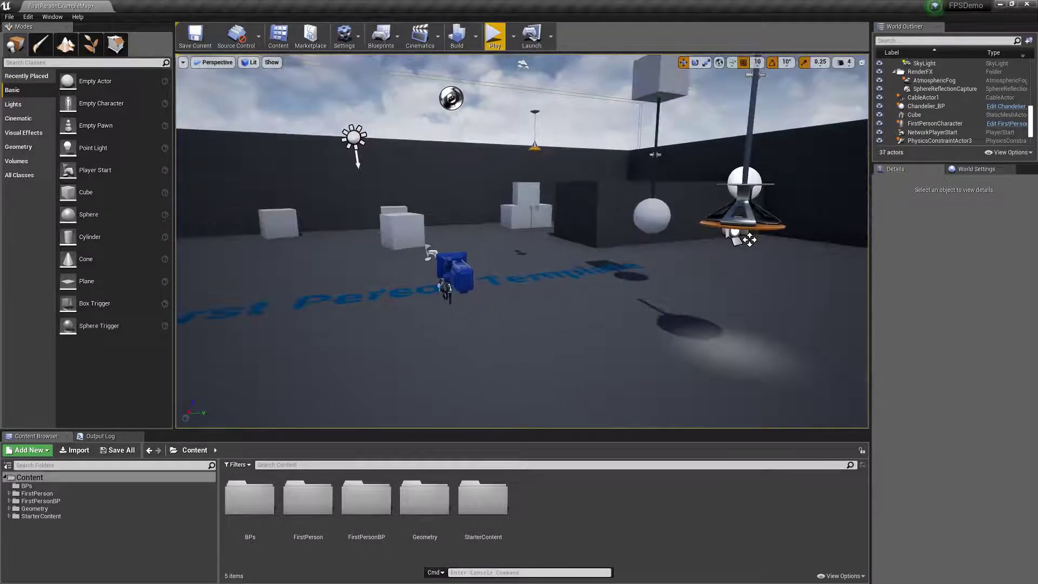
{"action": "left_click", "coordinate": [494, 37]}
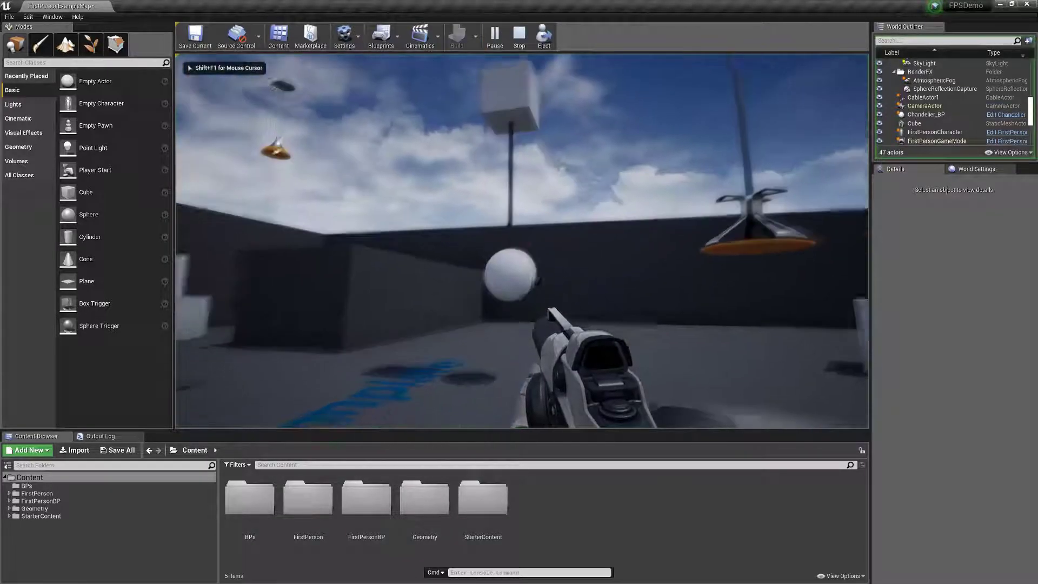
{"action": "key", "text": "d"}
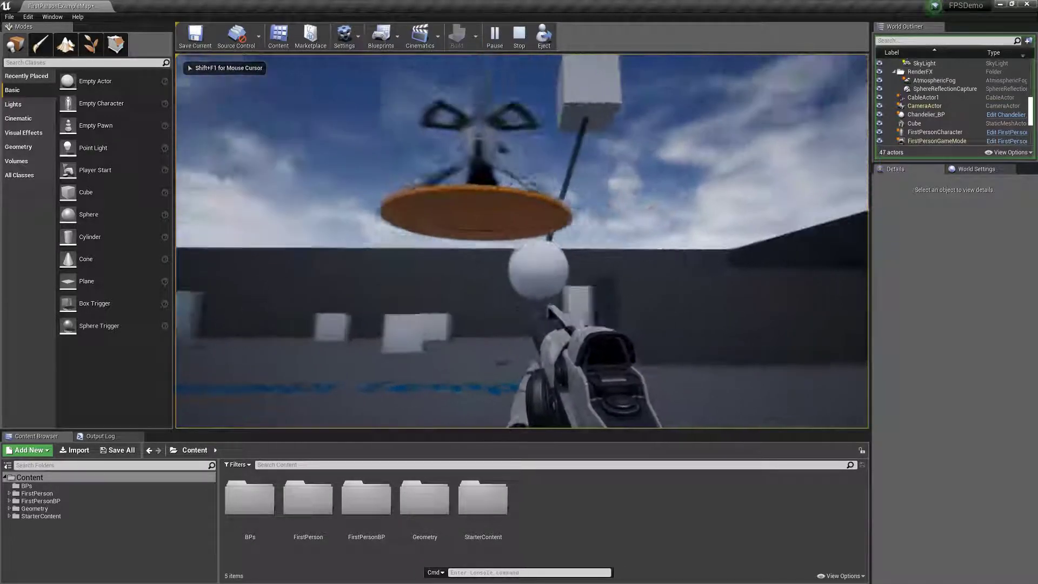
{"action": "left_click", "coordinate": [523, 242]}
{"action": "left_click", "coordinate": [522, 242]}
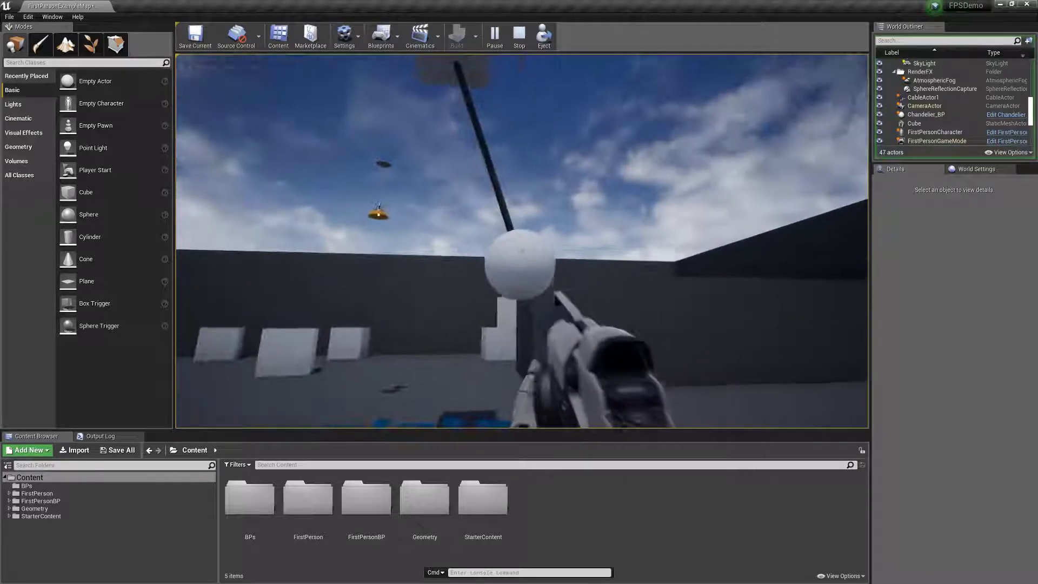
{"action": "left_click", "coordinate": [522, 242]}
{"action": "key", "text": "s"}
{"action": "key", "text": "a"}
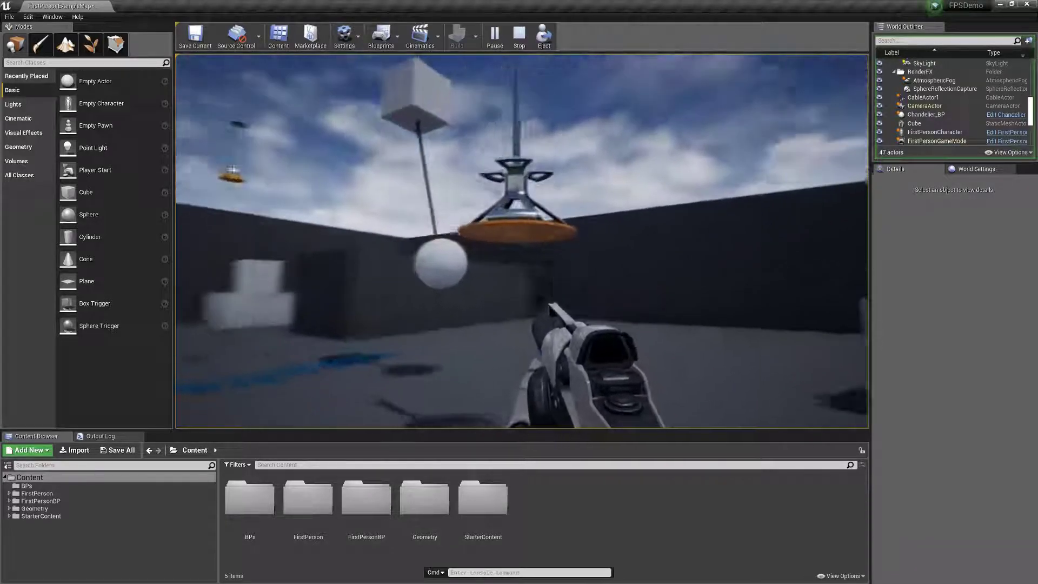
Shoot the hanging chandelier to test its physics, and end the play session
{"action": "key", "text": "d"}
{"action": "left_click", "coordinate": [522, 242]}
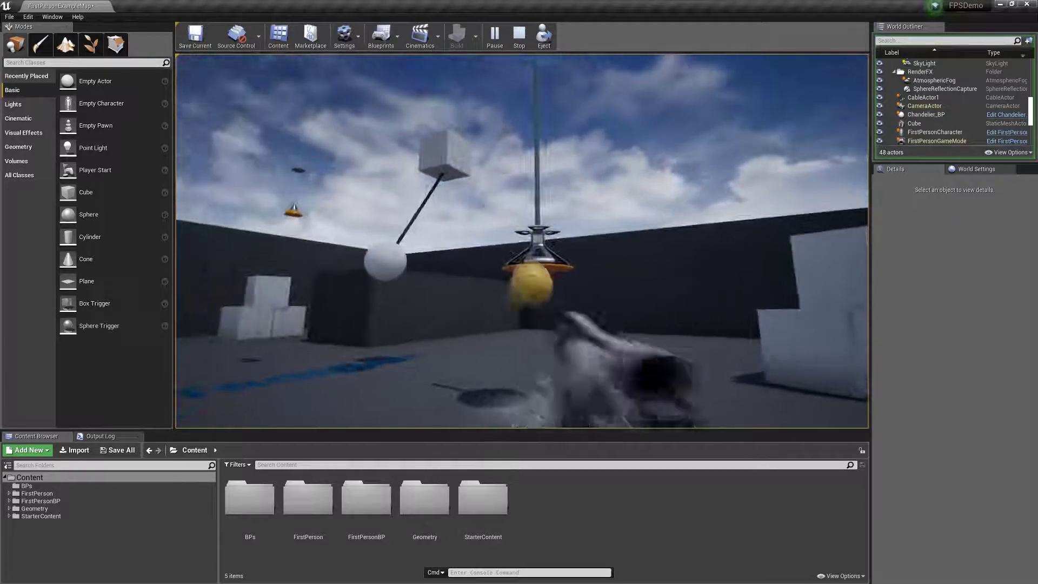
{"action": "left_click", "coordinate": [523, 242]}
{"action": "left_click", "coordinate": [522, 242]}
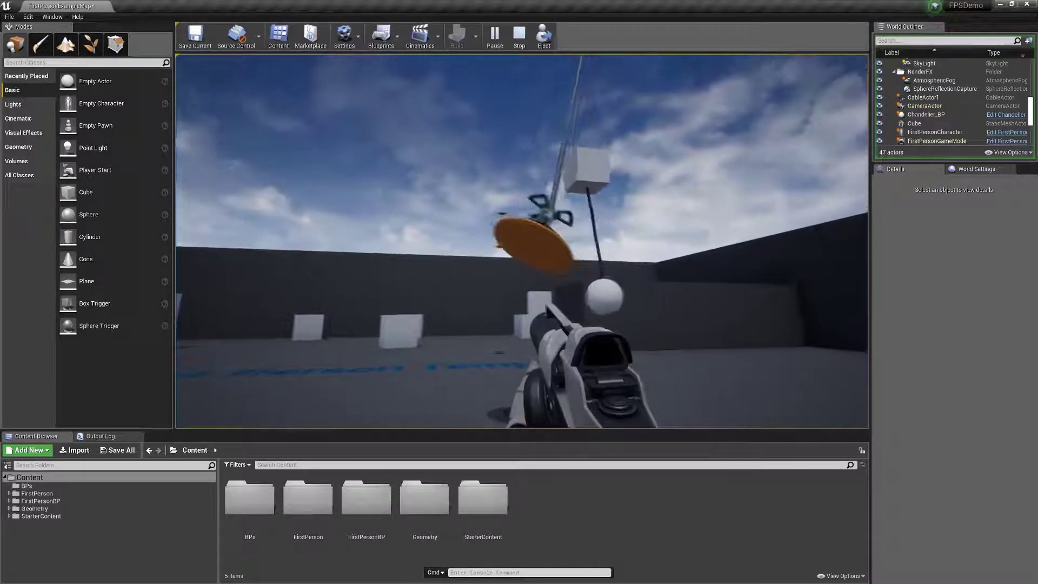
{"action": "key", "text": "d"}
{"action": "key", "text": "d"}
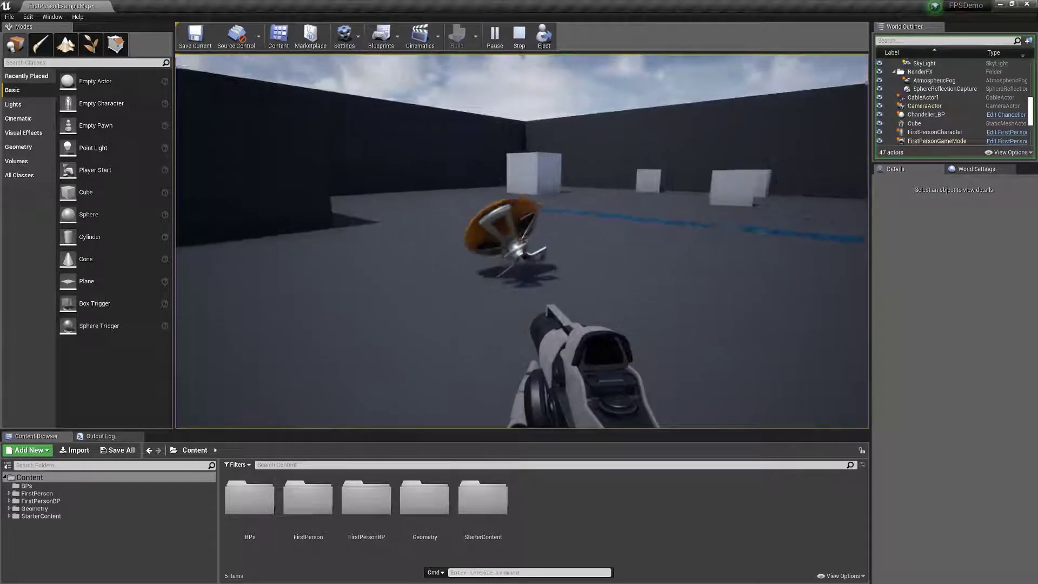
{"action": "left_click", "coordinate": [522, 241]}
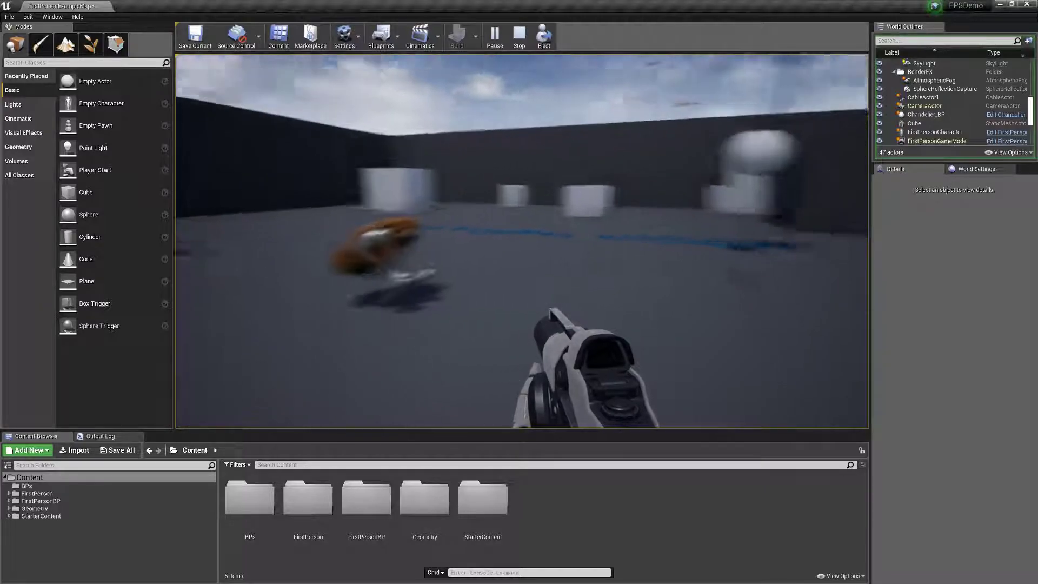
{"action": "key", "text": "Escape"}
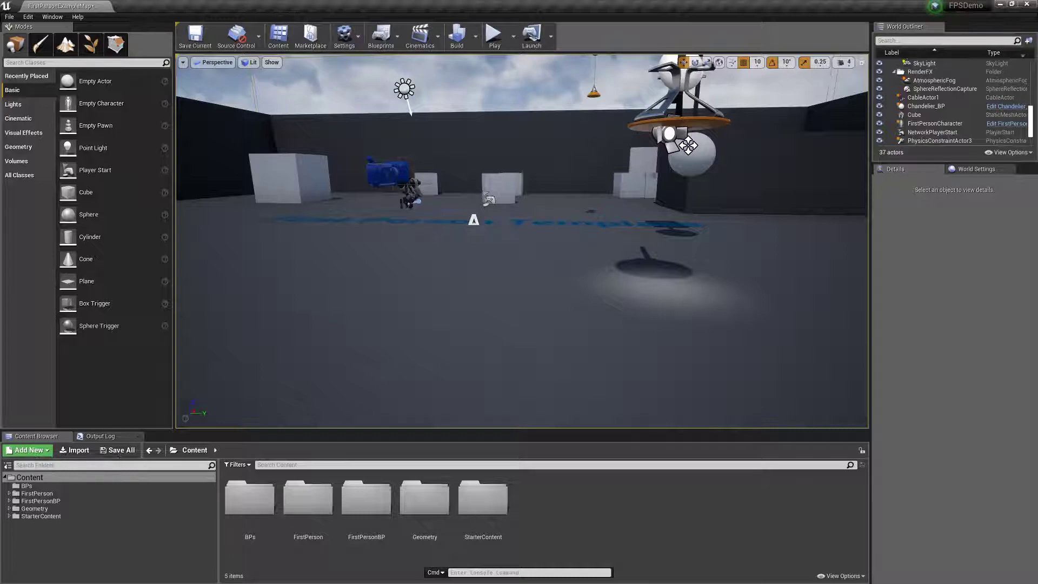
Create an Actor Blueprint class named SwingingBP in the Content folder and open it for editing
{"action": "left_click", "coordinate": [28, 450]}
{"action": "left_click", "coordinate": [33, 216]}
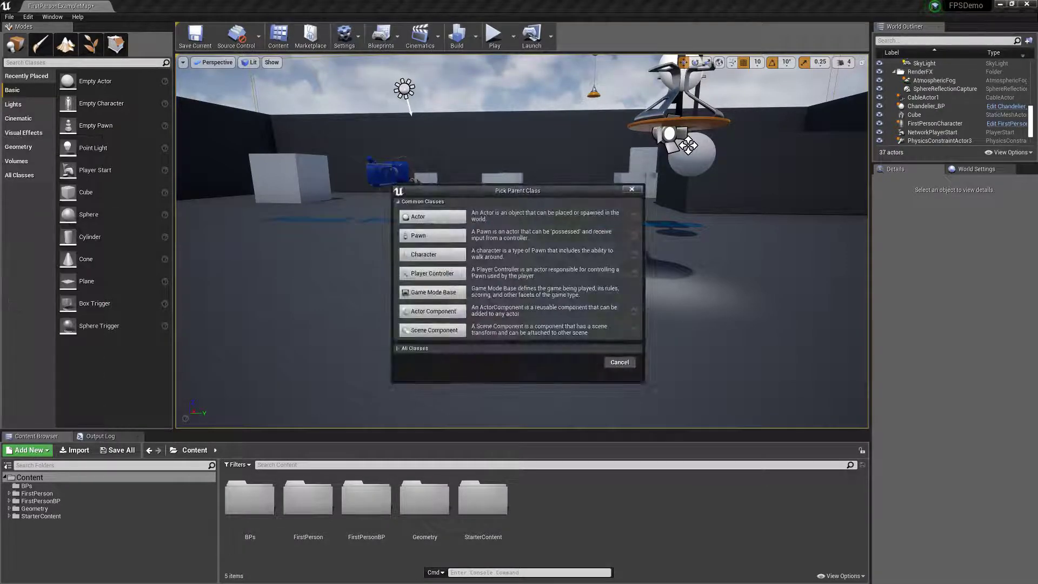
{"action": "left_click", "coordinate": [432, 217]}
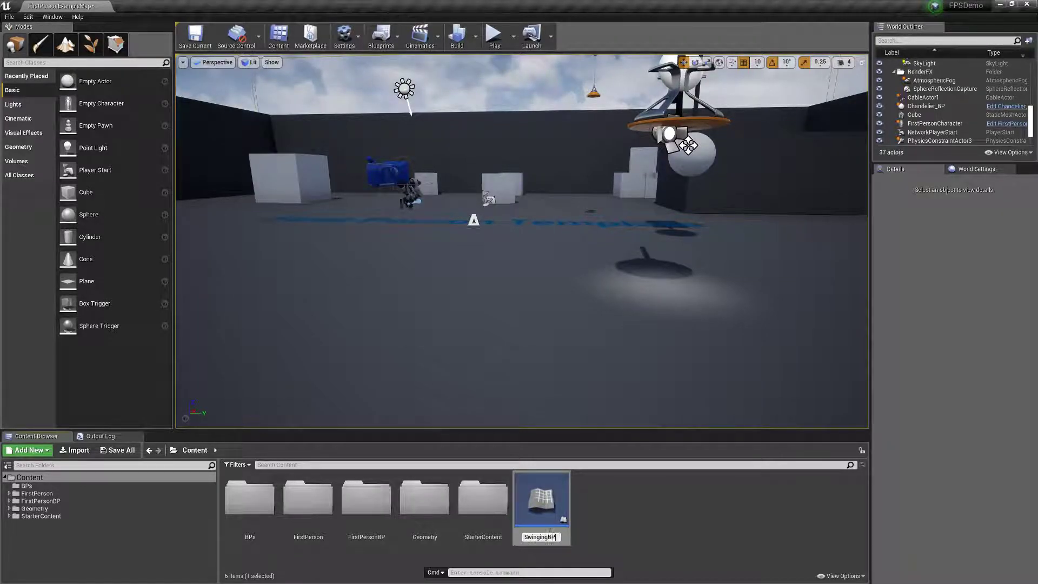
{"action": "key", "text": "Return"}
{"action": "double_click", "coordinate": [541, 500]}
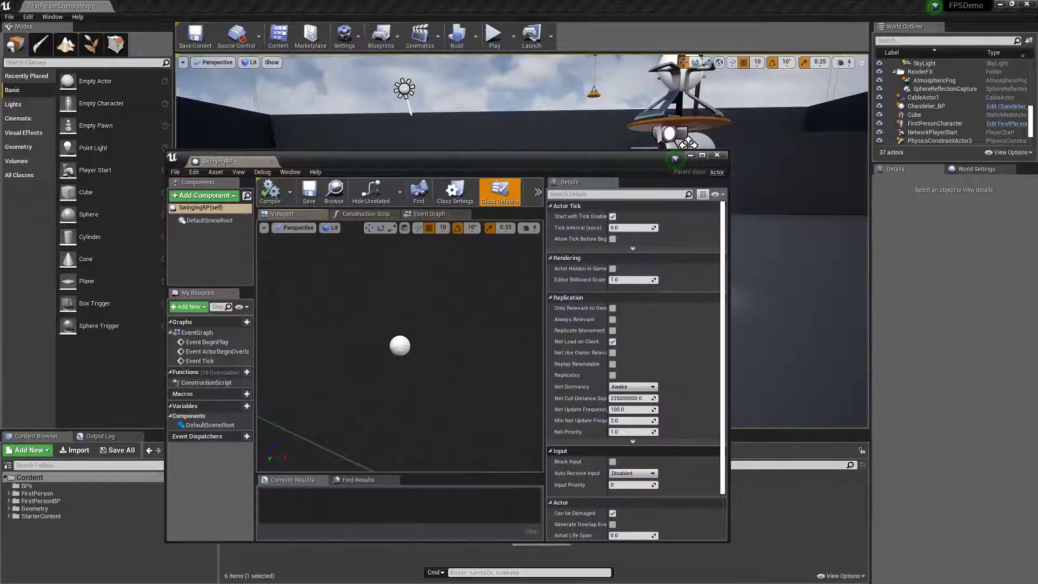
{"action": "left_click_drag", "start_coordinate": [425, 162], "coordinate": [548, 91]}
Add a Static Mesh component named Chandelier to the SwingingBP blueprint
{"action": "left_click", "coordinate": [327, 124]}
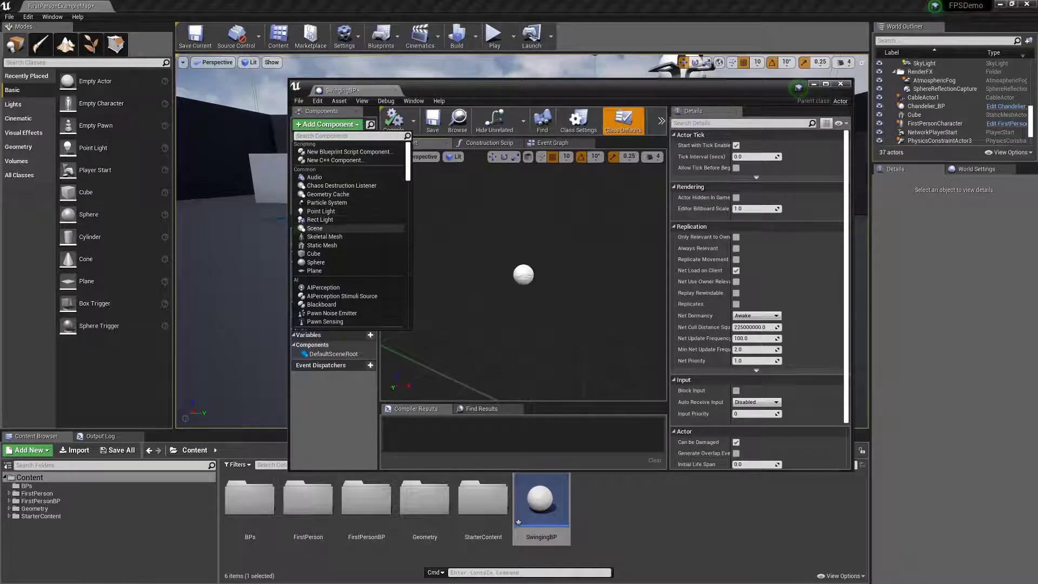
{"action": "left_click", "coordinate": [322, 245]}
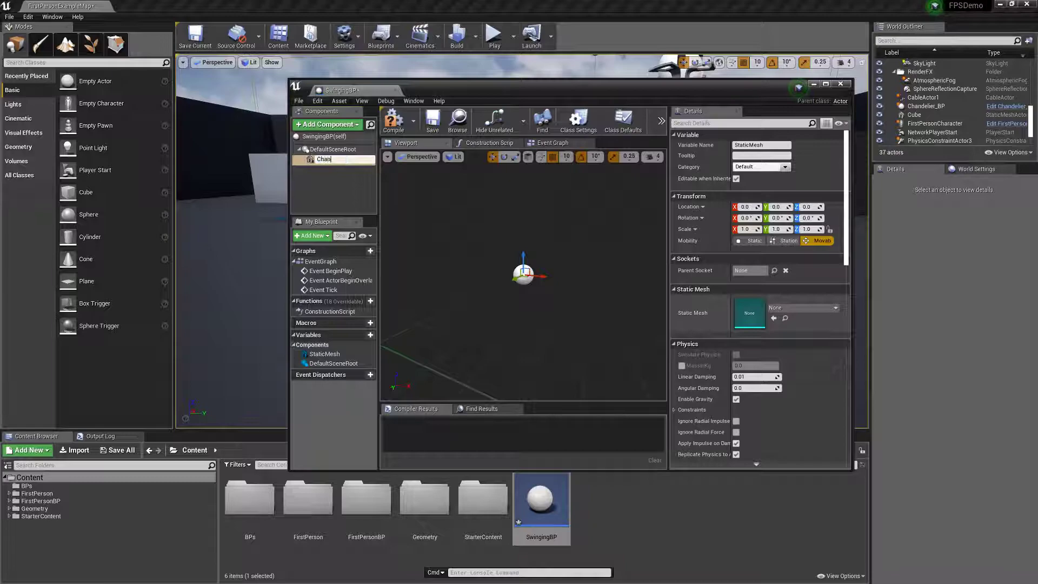
{"action": "type", "text": "Chandelier"}
{"action": "key", "text": "Return"}
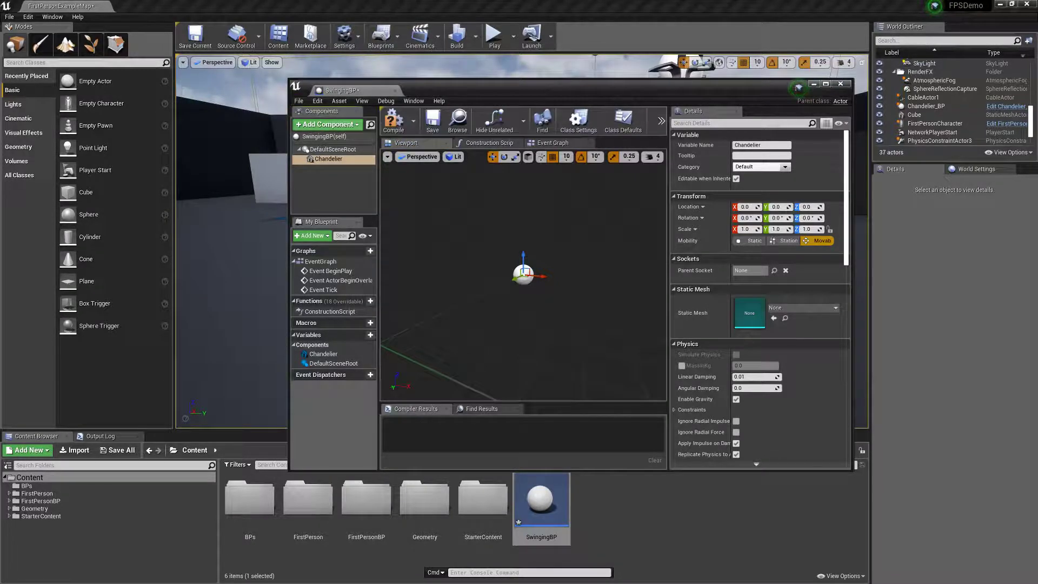
Add a Cube component named Anchor to the blueprint
{"action": "left_click", "coordinate": [327, 124]}
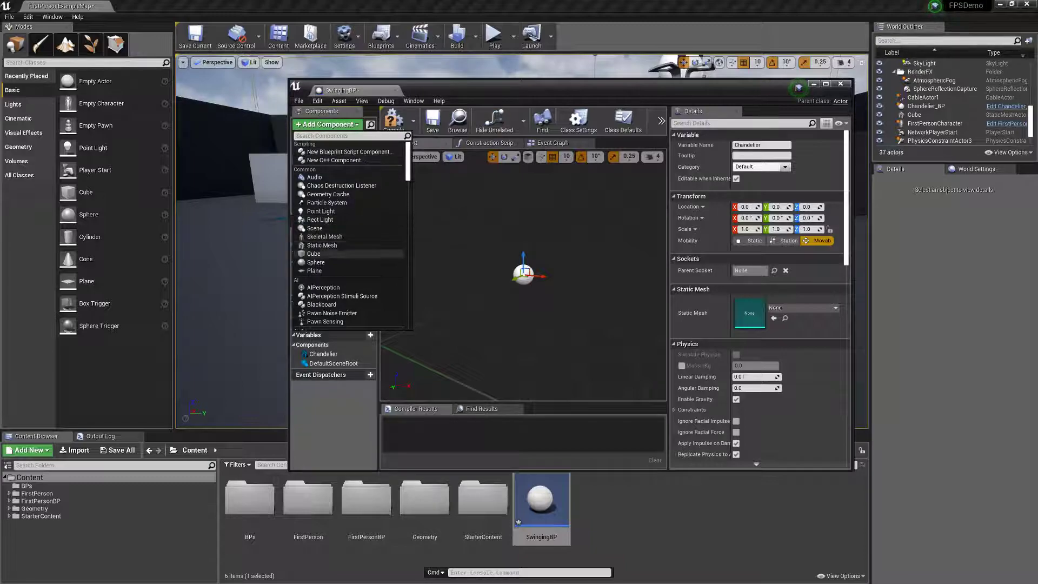
{"action": "left_click", "coordinate": [314, 253]}
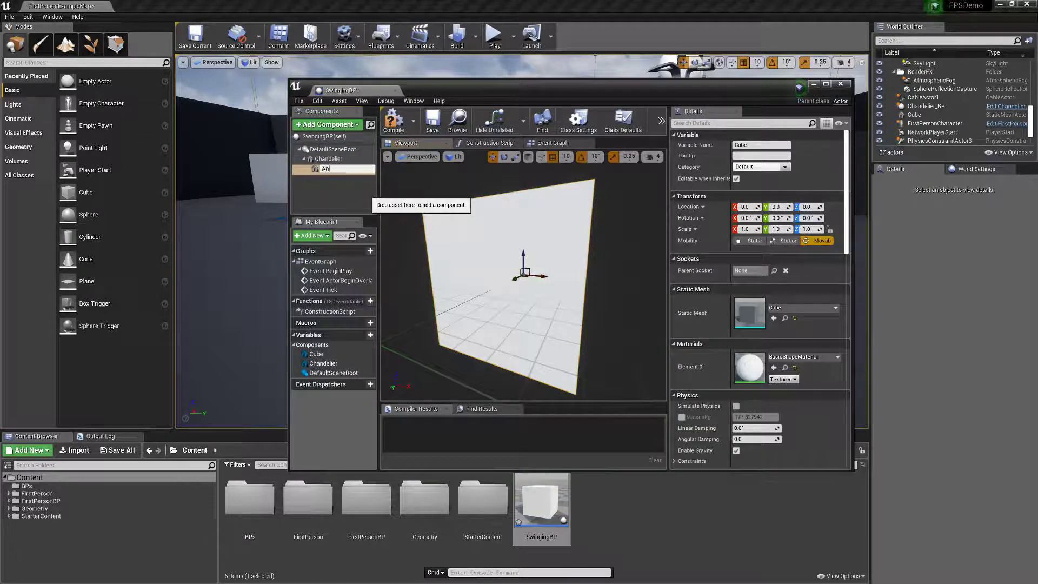
{"action": "type", "text": "Anchor"}
{"action": "key", "text": "Return"}
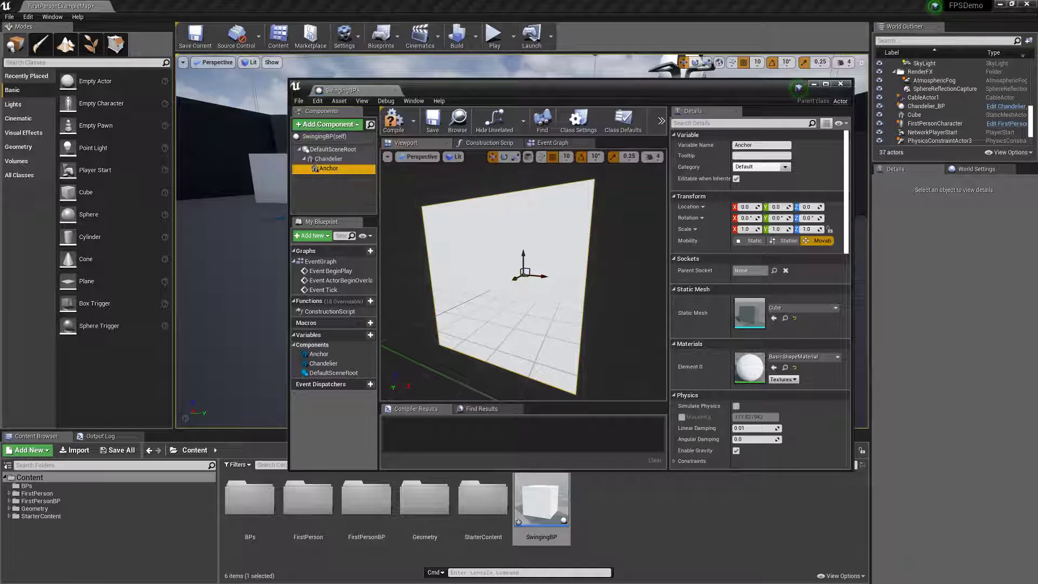
Attach Anchor directly to DefaultSceneRoot and raise it to a Z location of 90
{"action": "left_click", "coordinate": [329, 187]}
{"action": "left_click", "coordinate": [328, 168]}
{"action": "left_click_drag", "start_coordinate": [327, 169], "coordinate": [328, 151]}
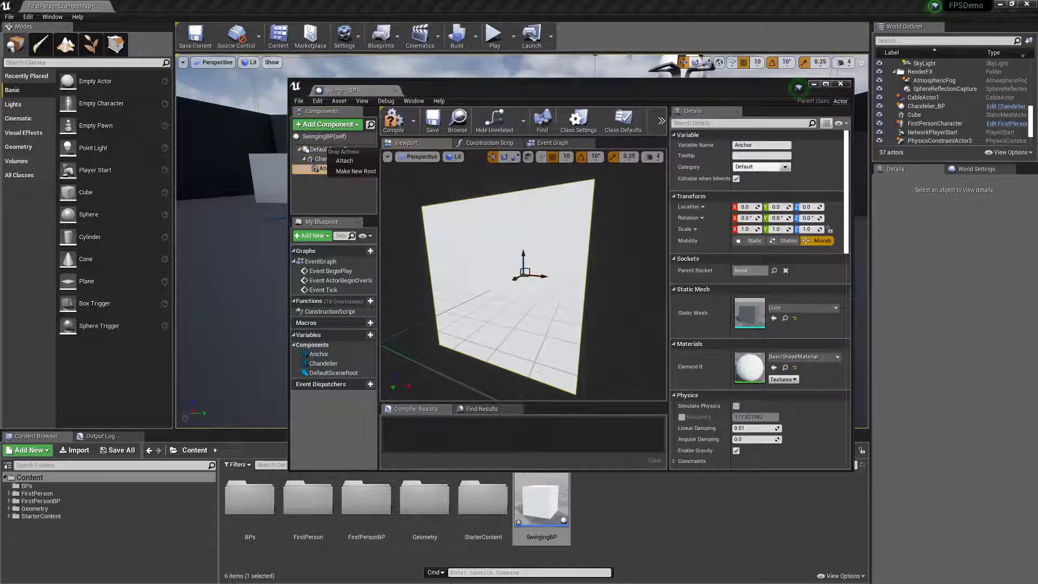
{"action": "left_click", "coordinate": [345, 161]}
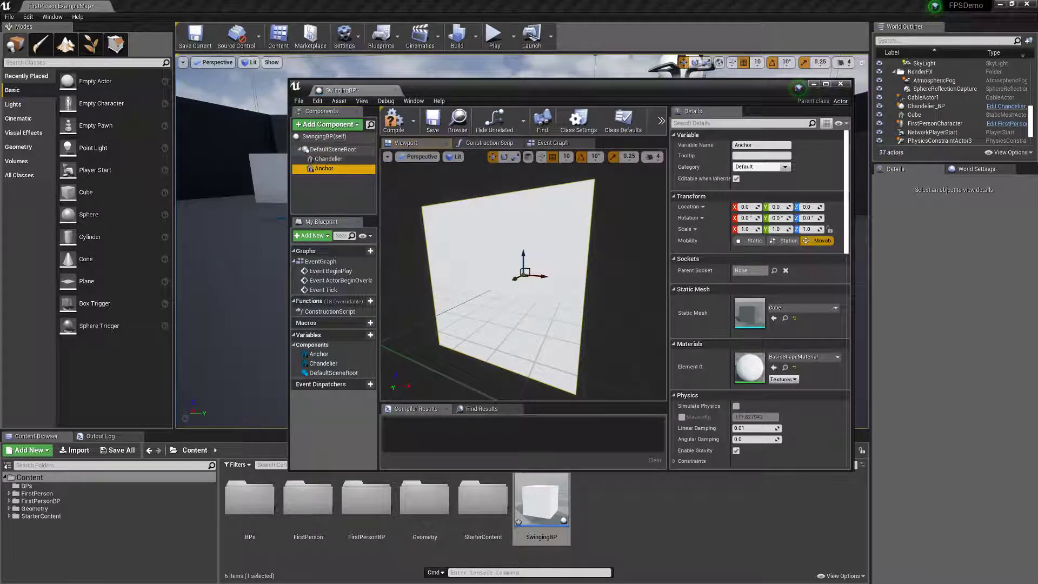
{"action": "left_click_drag", "start_coordinate": [524, 254], "coordinate": [524, 142]}
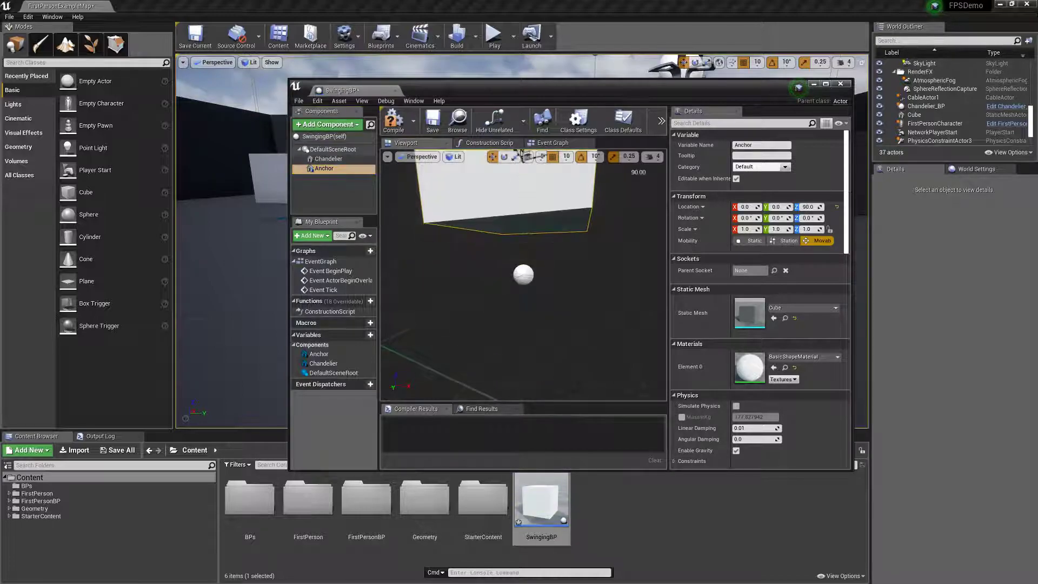
{"action": "right_click_drag", "start_coordinate": [524, 216], "coordinate": [529, 168]}
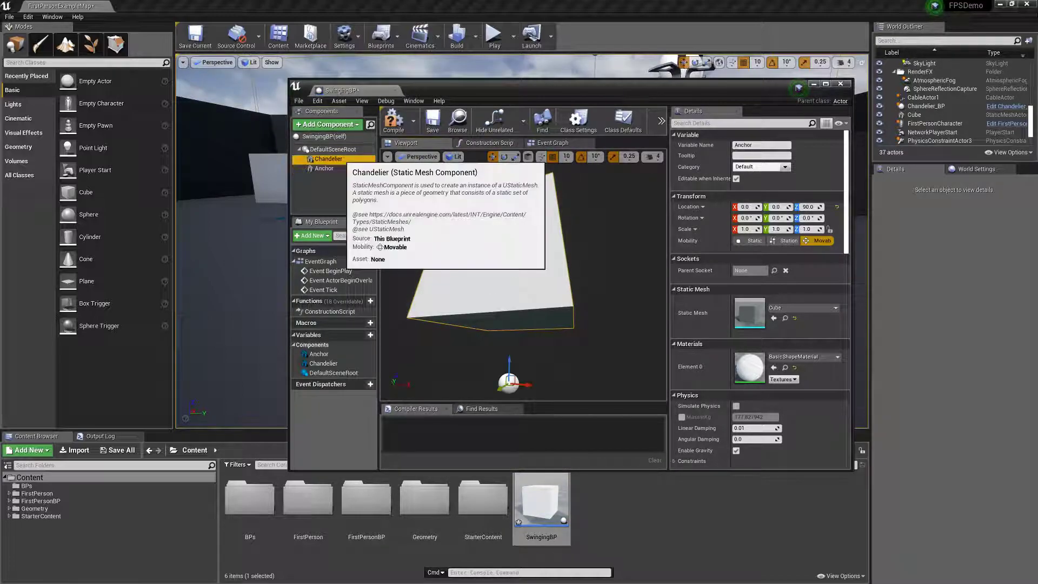
Assign the SM_TableRound mesh to the Chandelier component, searching the available meshes for table
{"action": "left_click", "coordinate": [329, 159]}
{"action": "scroll", "coordinate": [760, 298], "scroll_direction": "down", "scroll_amount": 1}
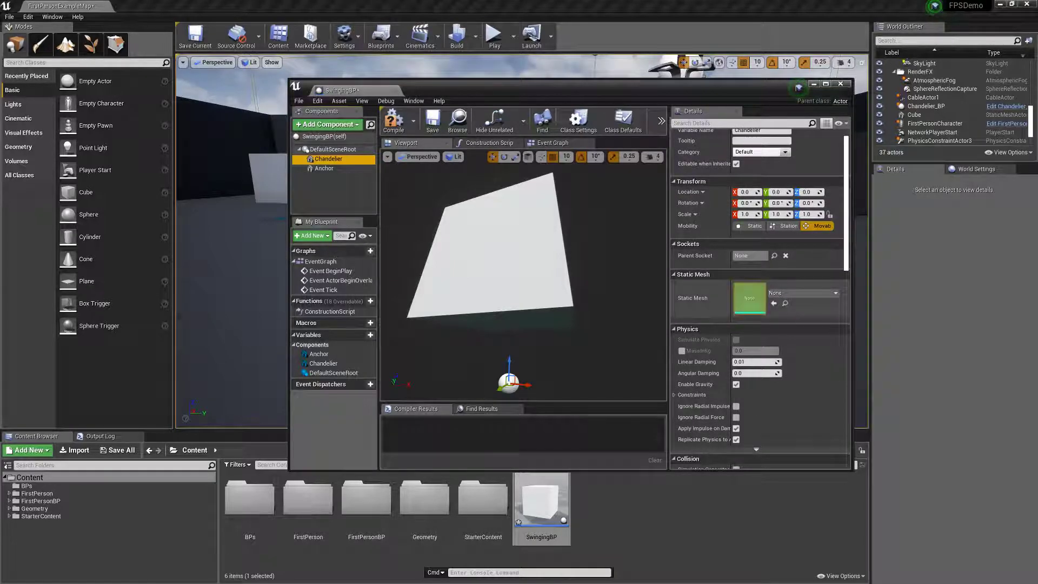
{"action": "left_click", "coordinate": [803, 293]}
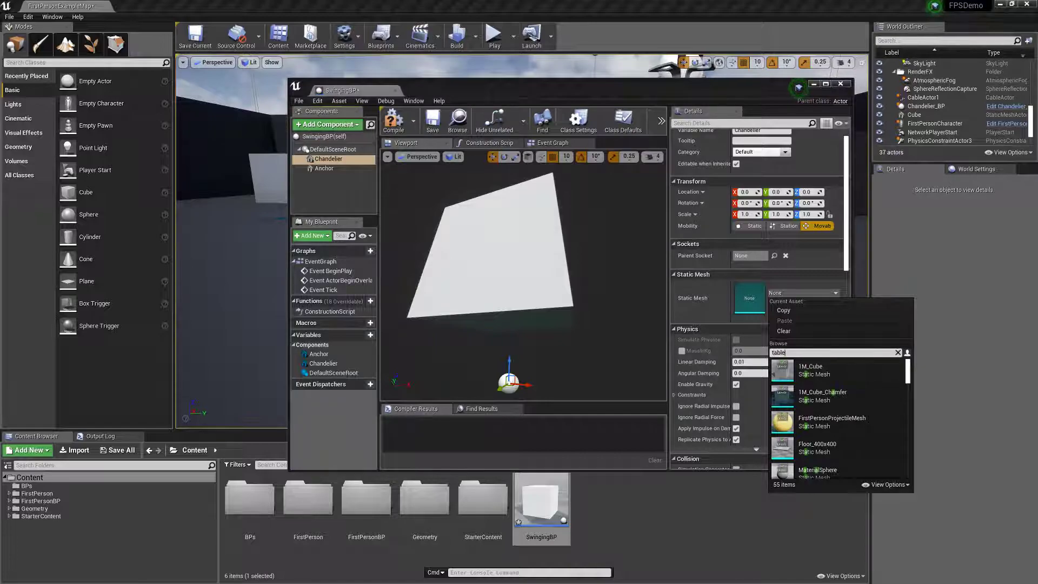
{"action": "left_click", "coordinate": [816, 368]}
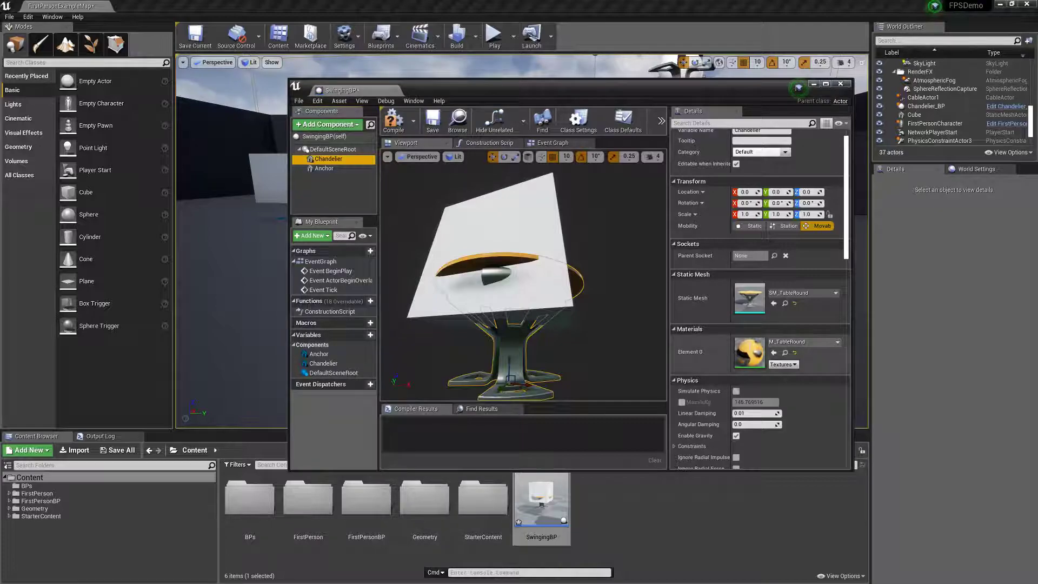
View the Starter Content entry among the content packs available for the project without adding it
{"action": "left_click", "coordinate": [30, 449]}
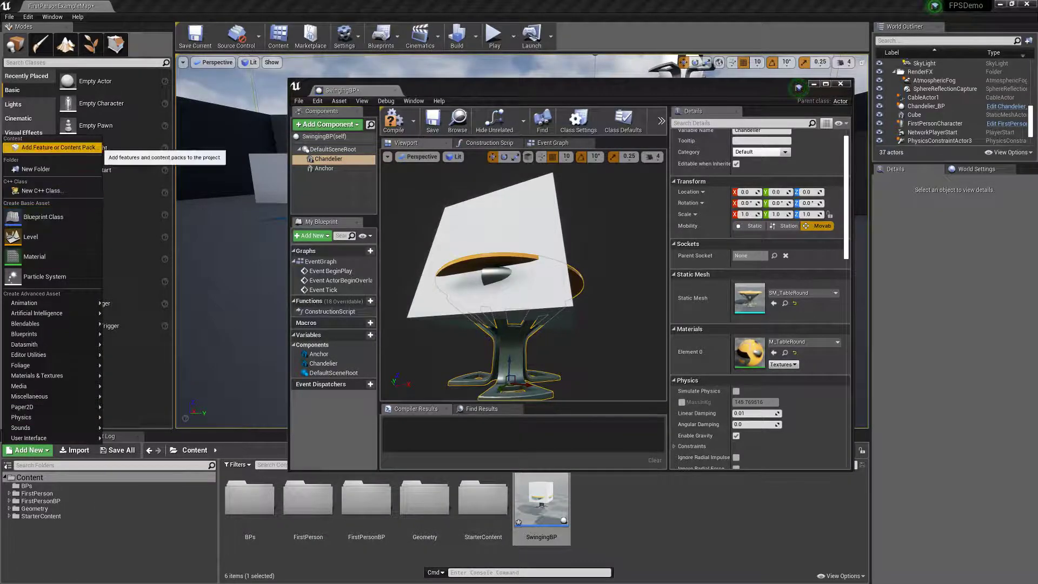
{"action": "left_click", "coordinate": [54, 147]}
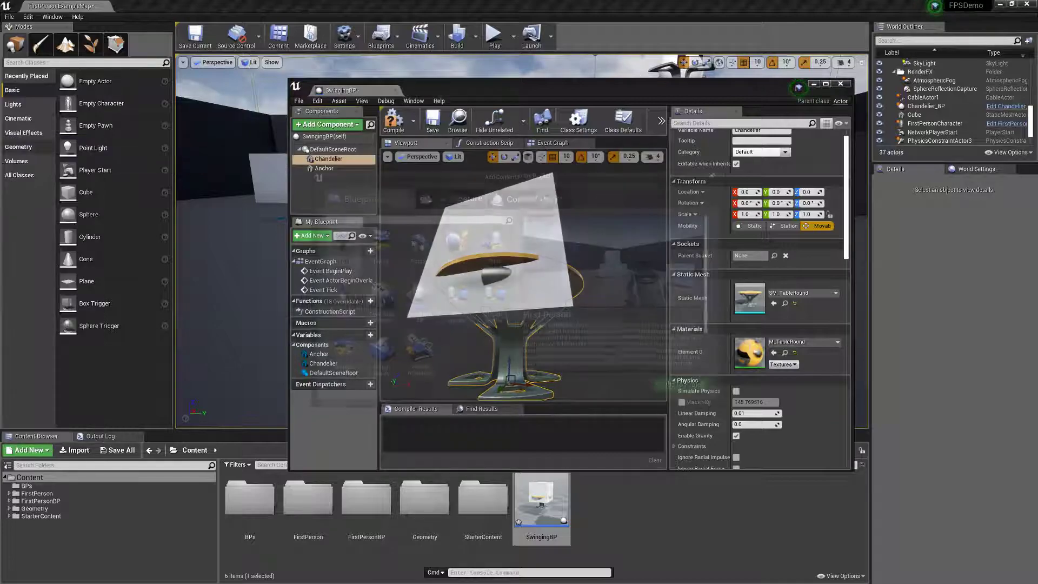
{"action": "left_click", "coordinate": [532, 196]}
{"action": "left_click", "coordinate": [370, 249]}
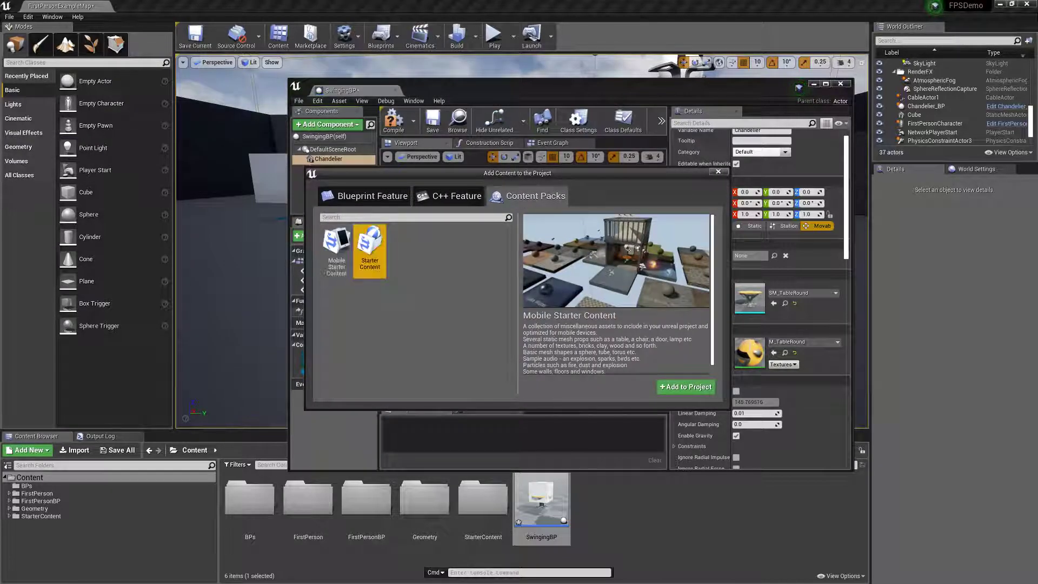
{"action": "left_click", "coordinate": [719, 172]}
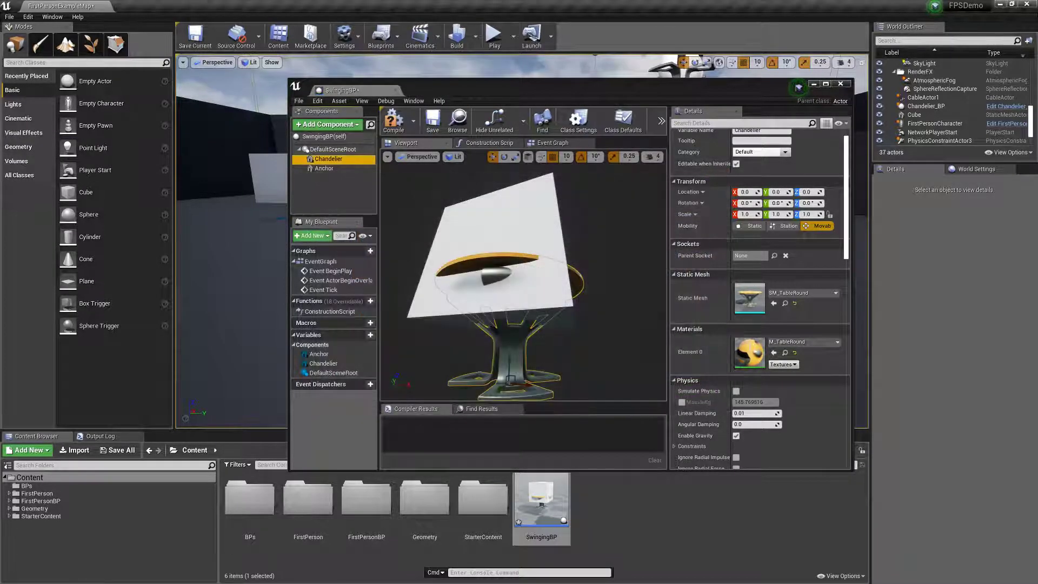
Raise the Anchor cube above the Chandelier to a Z location of 430
{"action": "right_click_drag", "start_coordinate": [523, 275], "coordinate": [532, 311]}
{"action": "scroll", "coordinate": [523, 275], "scroll_direction": "down", "scroll_amount": 10}
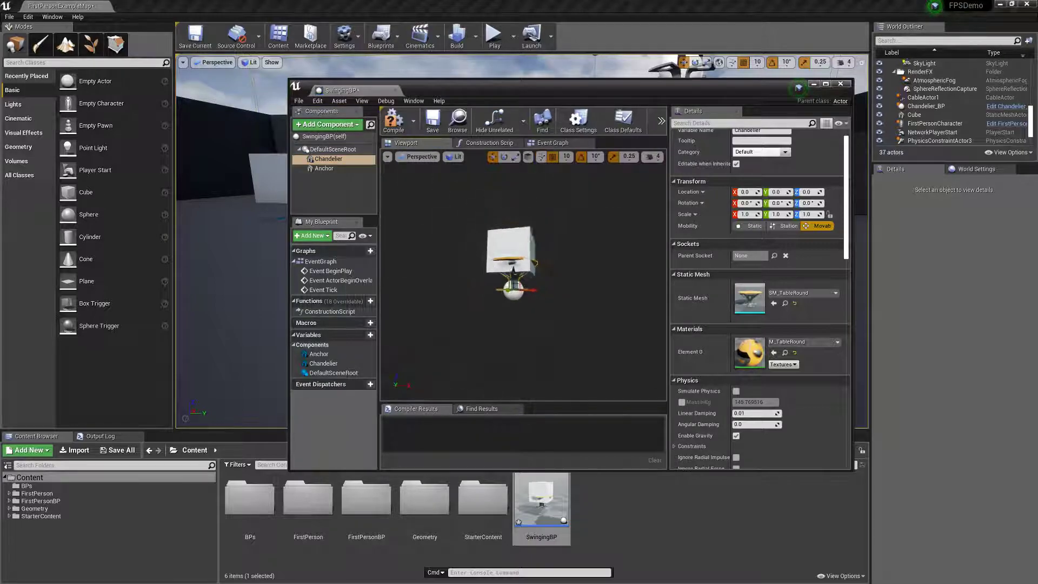
{"action": "right_click_drag", "start_coordinate": [524, 275], "coordinate": [528, 249]}
{"action": "scroll", "coordinate": [524, 275], "scroll_direction": "up", "scroll_amount": 3}
{"action": "double_click", "coordinate": [325, 169]}
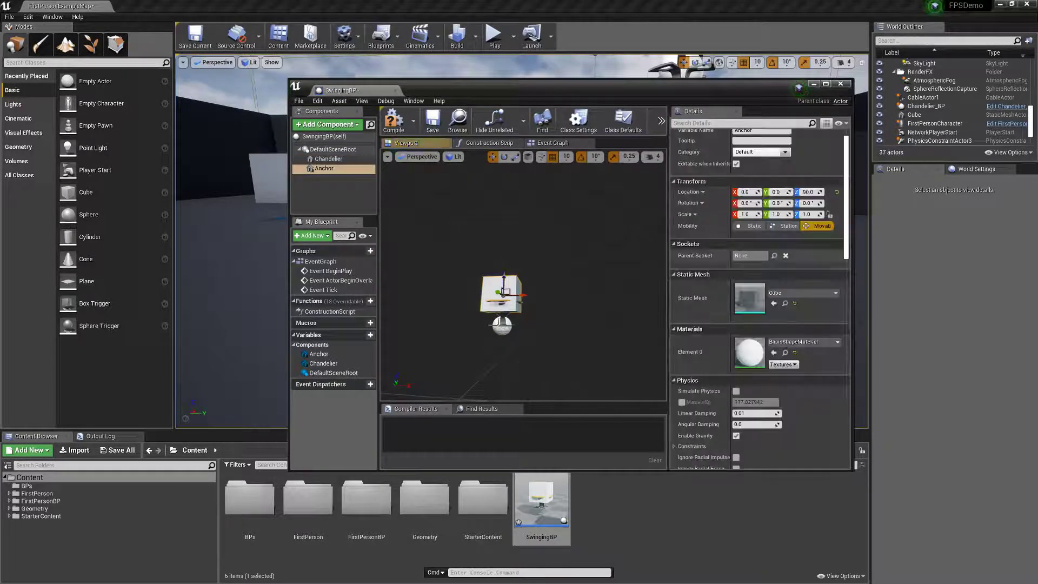
{"action": "left_click_drag", "start_coordinate": [504, 279], "coordinate": [505, 192]}
{"action": "right_click_drag", "start_coordinate": [519, 244], "coordinate": [487, 271]}
Add a Physics Constraint component under Anchor, keeping its default name
{"action": "left_click", "coordinate": [327, 124]}
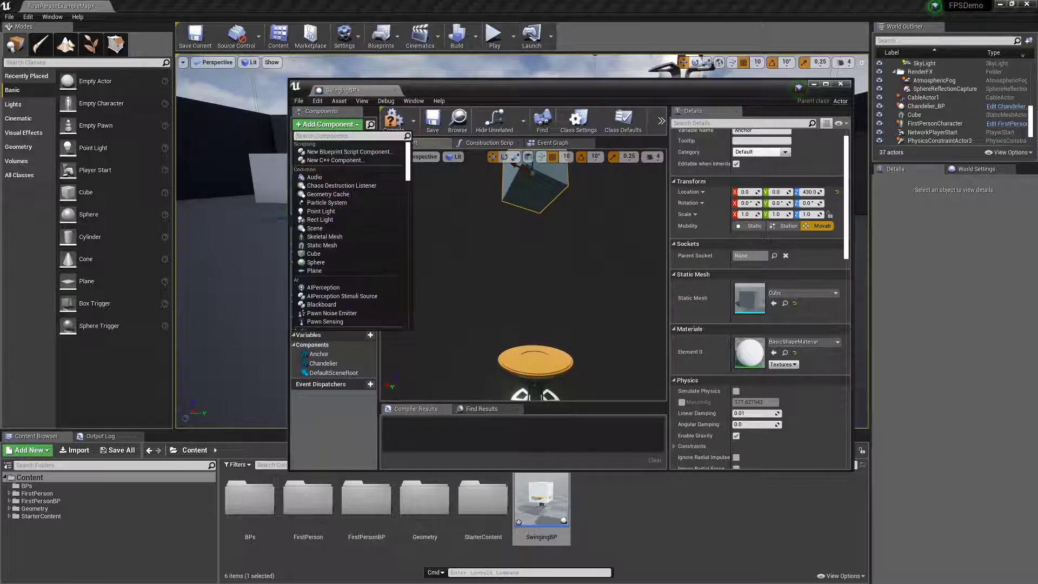
{"action": "type", "text": "physics"}
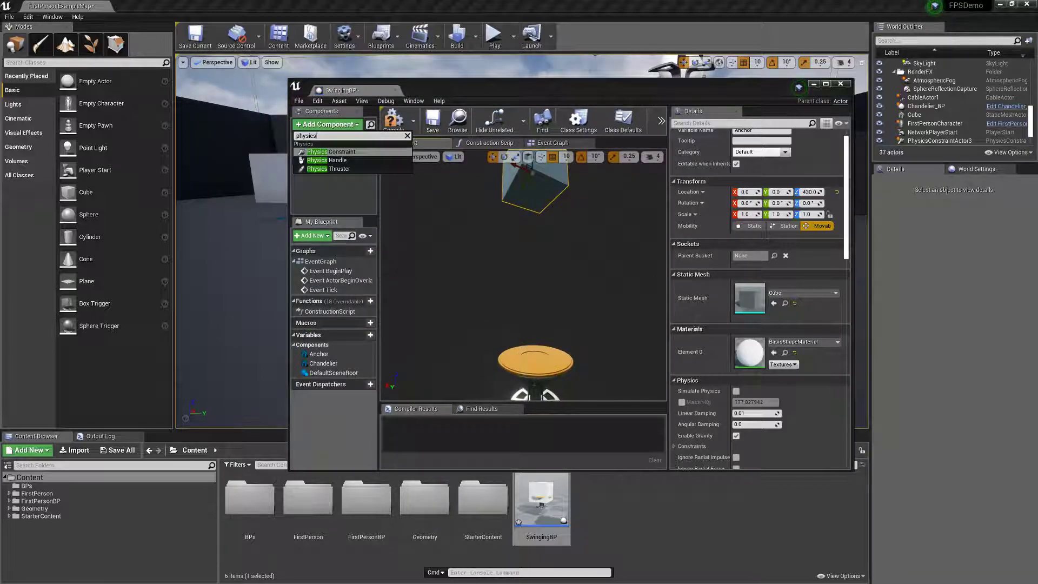
{"action": "key", "text": "Return"}
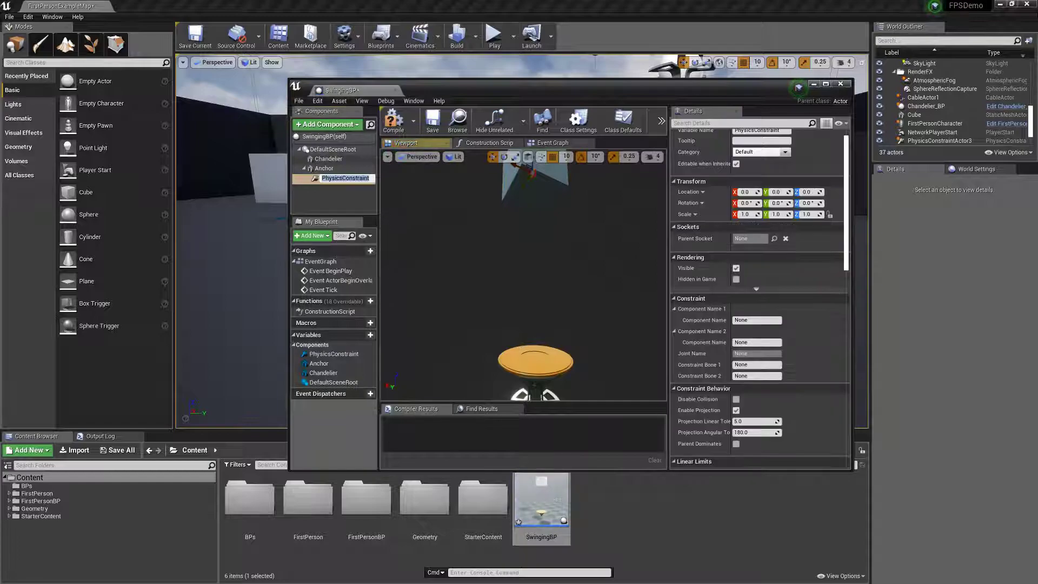
{"action": "key", "text": "Return"}
Lower the PhysicsConstraint to a Z location of -210, between the Anchor cube and the Chandelier
{"action": "key", "text": "s"}
{"action": "right_click_drag", "start_coordinate": [516, 271], "coordinate": [512, 244]}
{"action": "left_click_drag", "start_coordinate": [512, 218], "coordinate": [513, 247]}
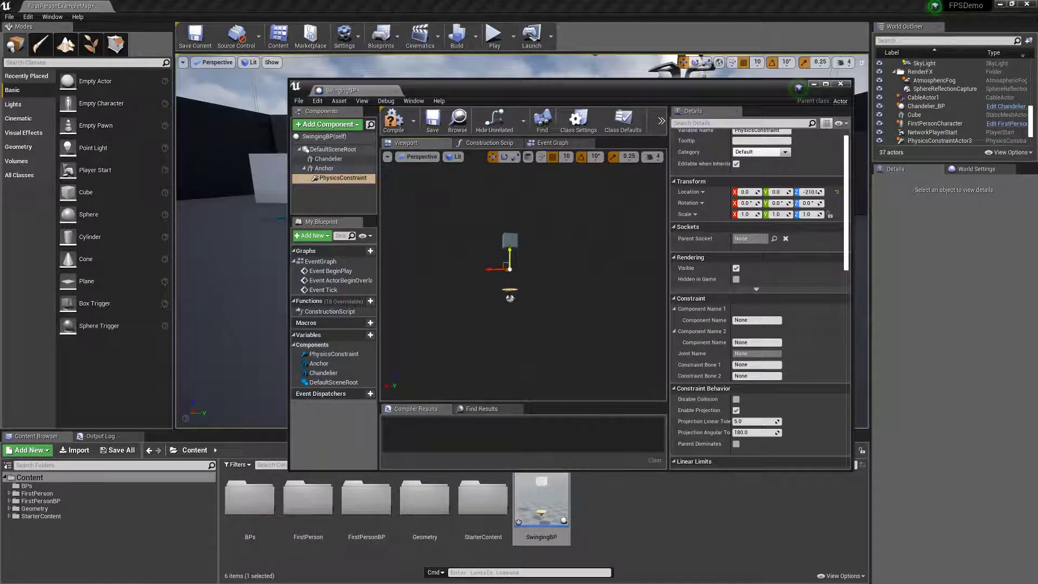
{"action": "key", "text": "w"}
{"action": "right_click_drag", "start_coordinate": [512, 260], "coordinate": [517, 254]}
{"action": "key", "text": "a"}
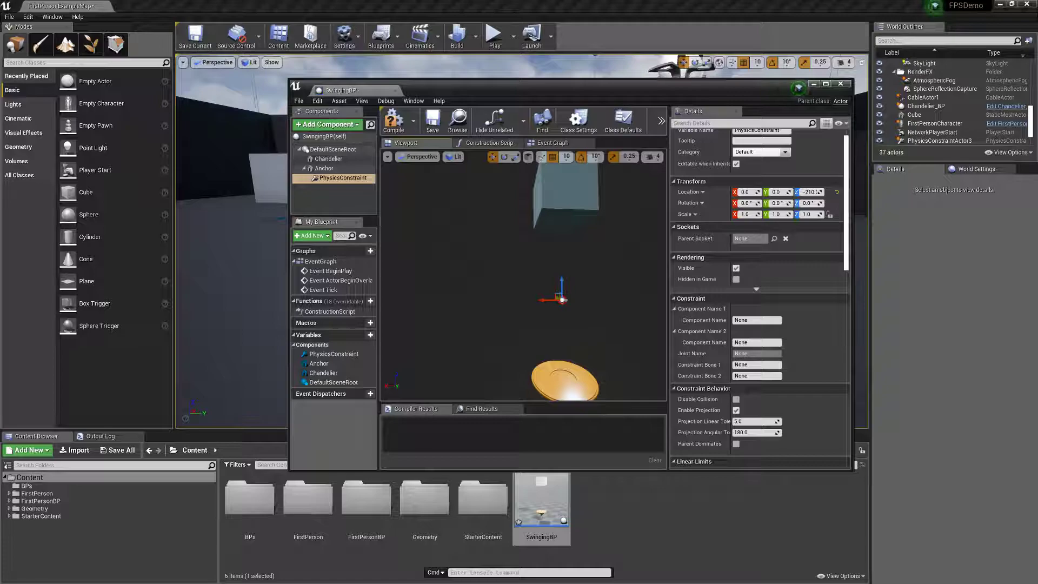
{"action": "key", "text": "s"}
{"action": "key", "text": "d"}
{"action": "right_click_drag", "start_coordinate": [518, 254], "coordinate": [514, 254]}
{"action": "key", "text": "a"}
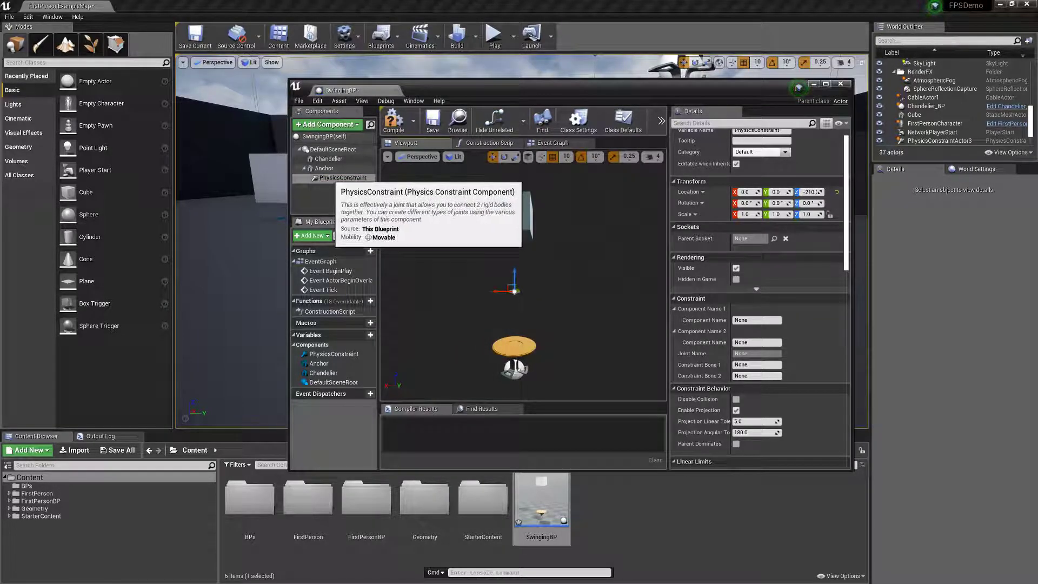
Set the PhysicsConstraint's first constrained component name to Anchor and the second to Chandelier
{"action": "scroll", "coordinate": [757, 297], "scroll_direction": "down", "scroll_amount": 5}
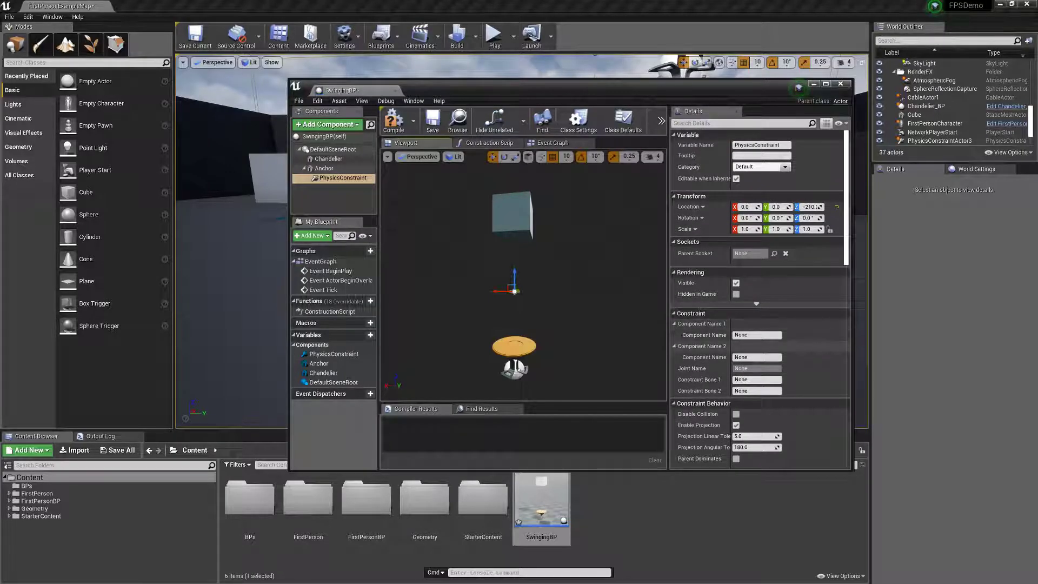
{"action": "scroll", "coordinate": [757, 298], "scroll_direction": "up", "scroll_amount": 5}
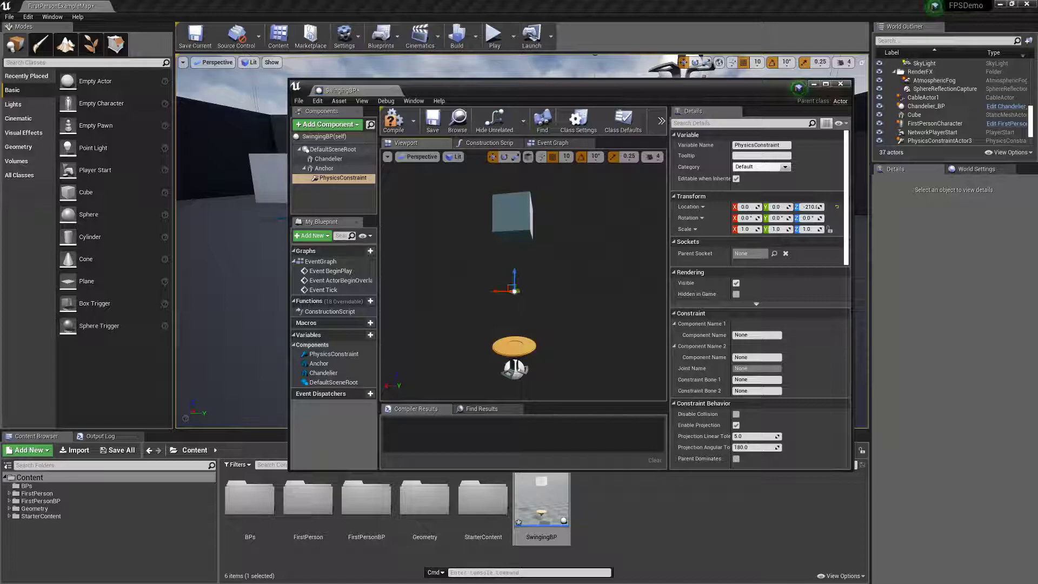
{"action": "scroll", "coordinate": [758, 298], "scroll_direction": "down", "scroll_amount": 5}
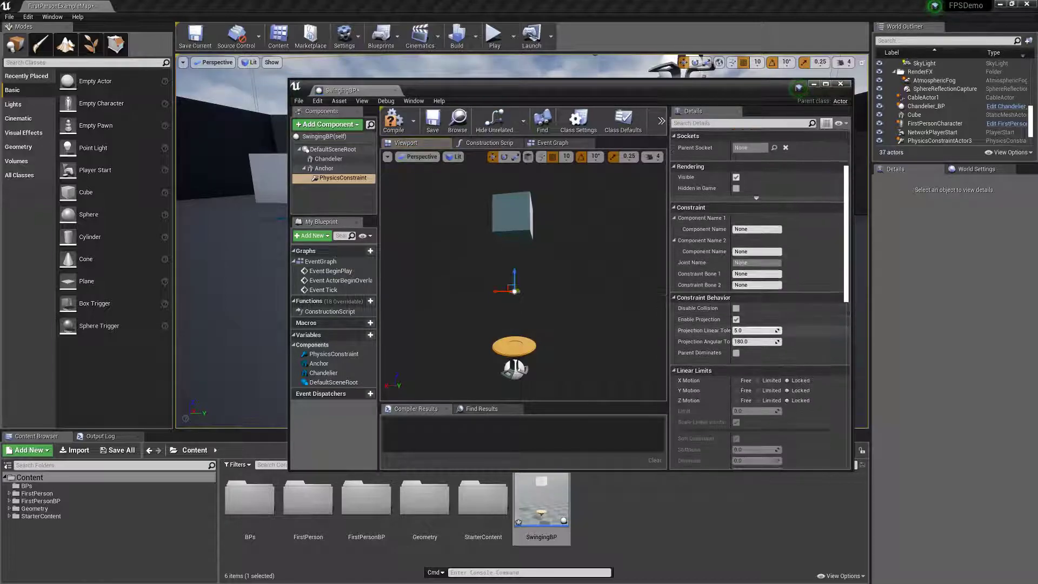
{"action": "scroll", "coordinate": [757, 297], "scroll_direction": "down", "scroll_amount": 8}
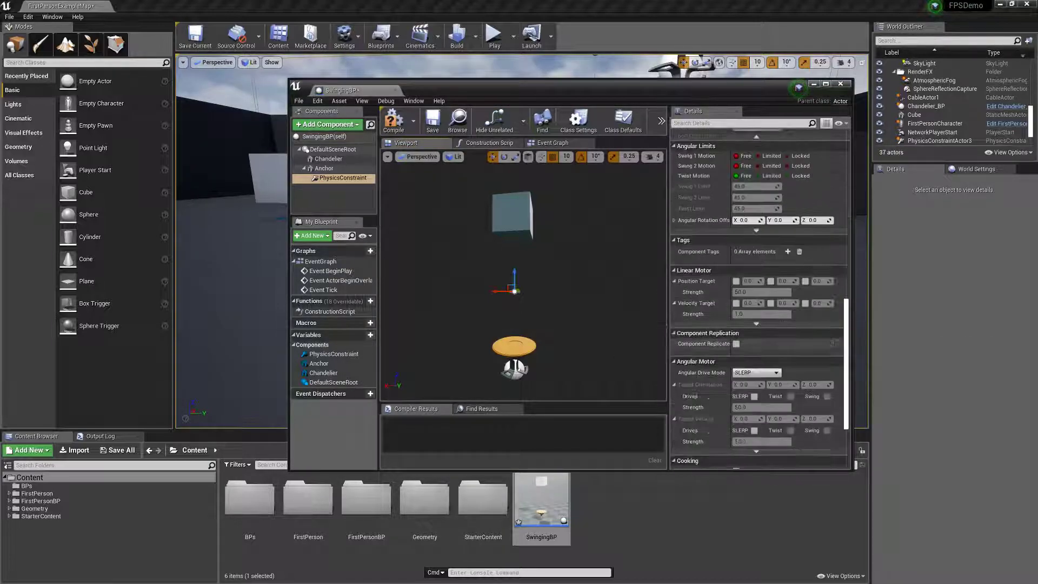
{"action": "scroll", "coordinate": [757, 297], "scroll_direction": "up", "scroll_amount": 12}
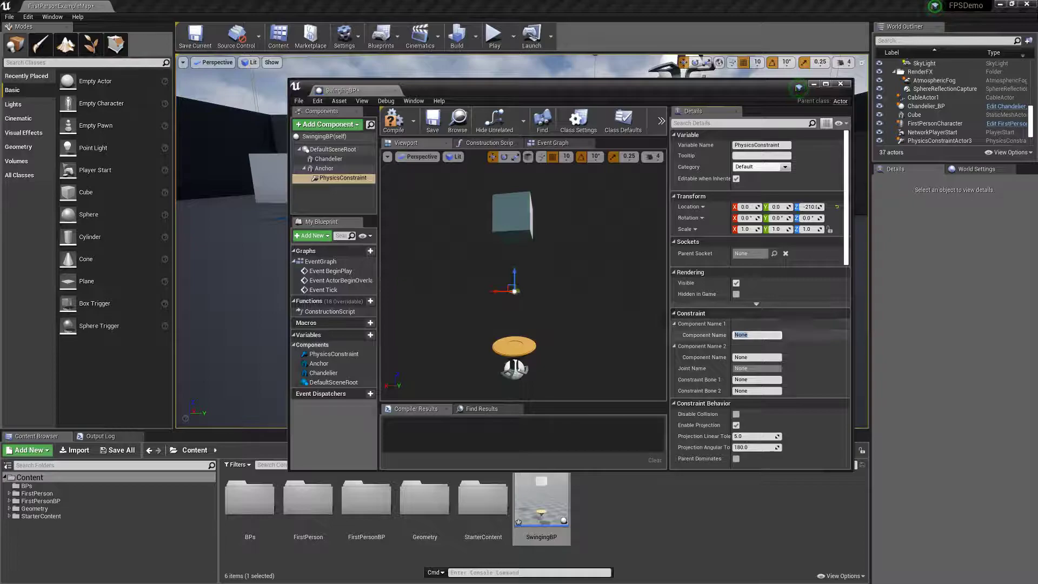
{"action": "double_click", "coordinate": [328, 159]}
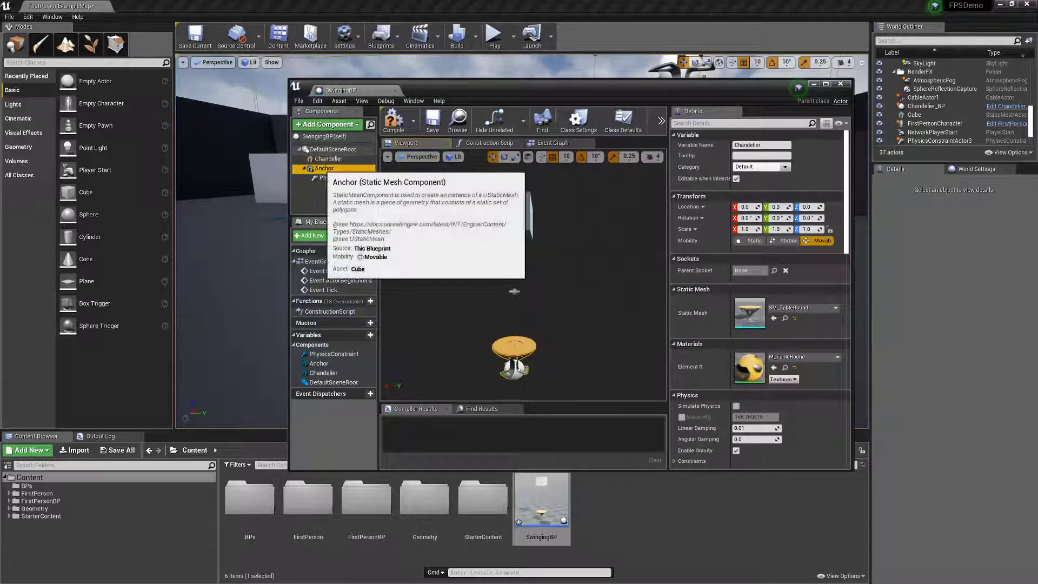
{"action": "left_click", "coordinate": [325, 168]}
{"action": "double_click", "coordinate": [343, 178]}
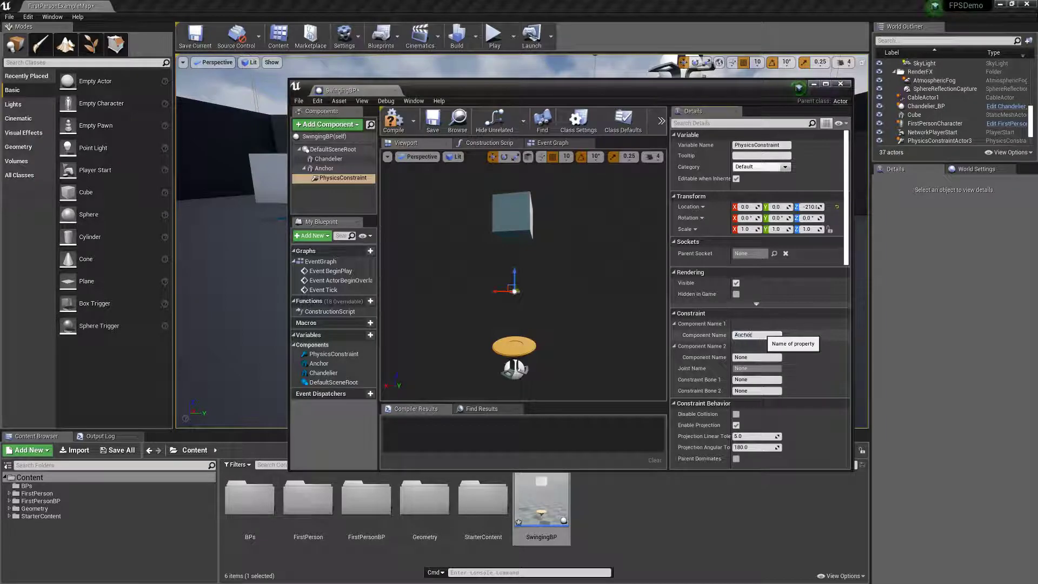
{"action": "left_click", "coordinate": [757, 358]}
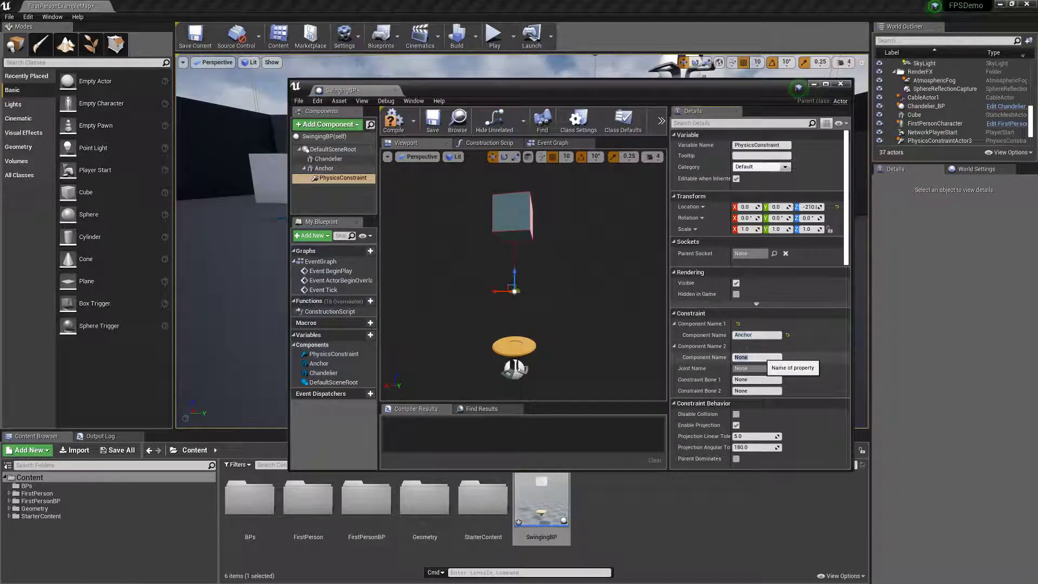
{"action": "type", "text": "Chandelier"}
{"action": "key", "text": "Return"}
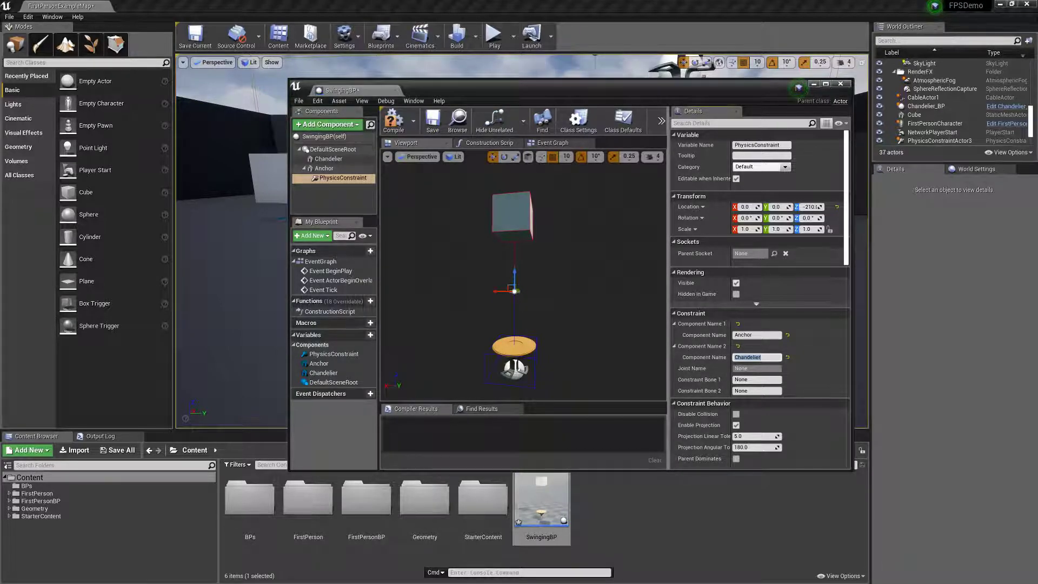
{"action": "right_click_drag", "start_coordinate": [540, 270], "coordinate": [562, 268]}
{"action": "right_click_drag", "start_coordinate": [466, 290], "coordinate": [463, 289]}
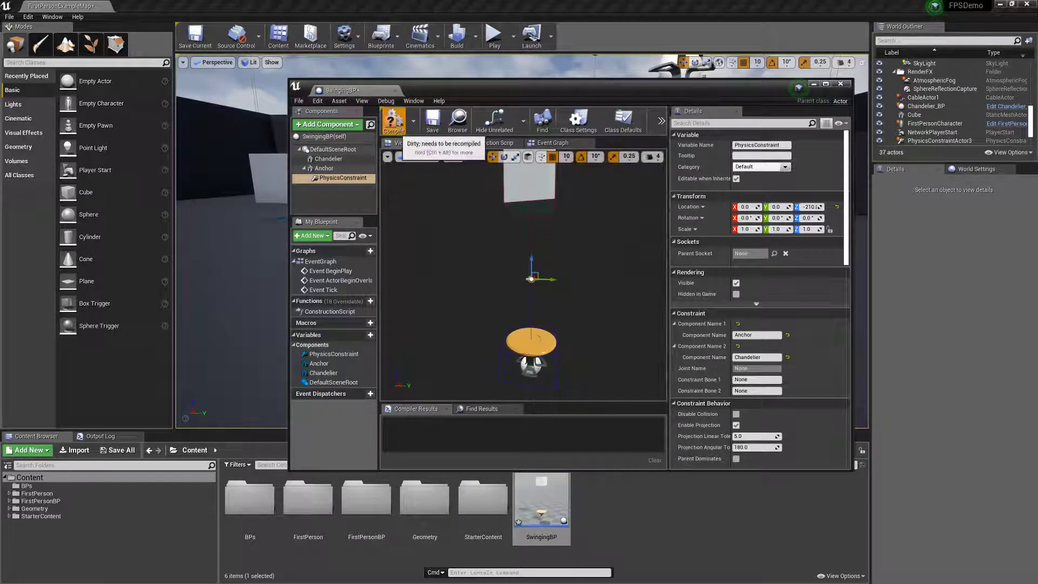
Compile SwingingBP and place an instance of it in the level
{"action": "left_click", "coordinate": [393, 120]}
{"action": "left_click_drag", "start_coordinate": [487, 86], "coordinate": [835, 216]}
{"action": "left_click_drag", "start_coordinate": [541, 503], "coordinate": [519, 248]}
{"action": "right_click_drag", "start_coordinate": [688, 146], "coordinate": [688, 91]}
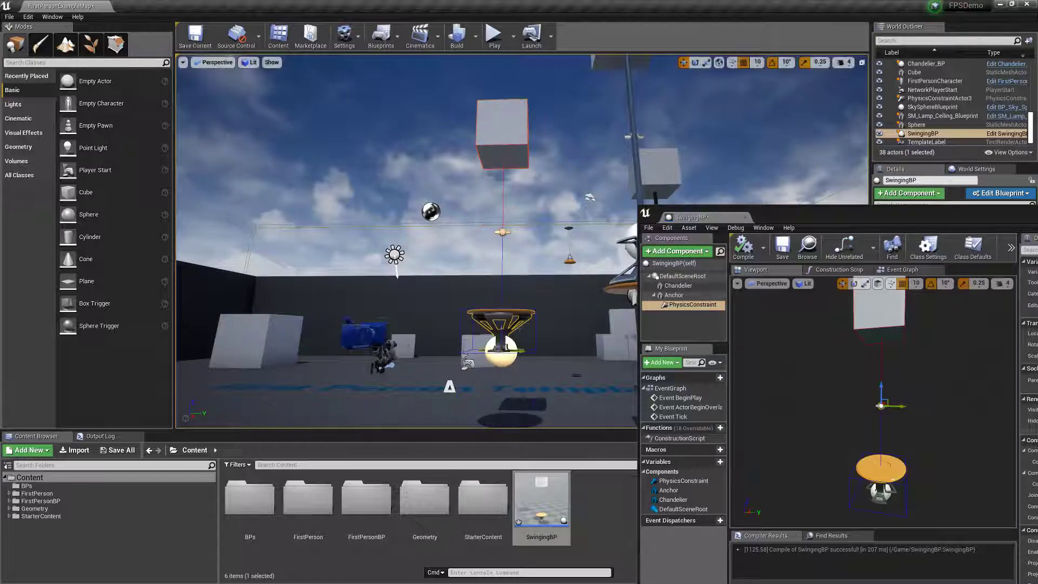
Play the level, shoot at the placed chandelier to test its reaction, and end the play session
{"action": "left_click", "coordinate": [494, 35]}
{"action": "key", "text": "s"}
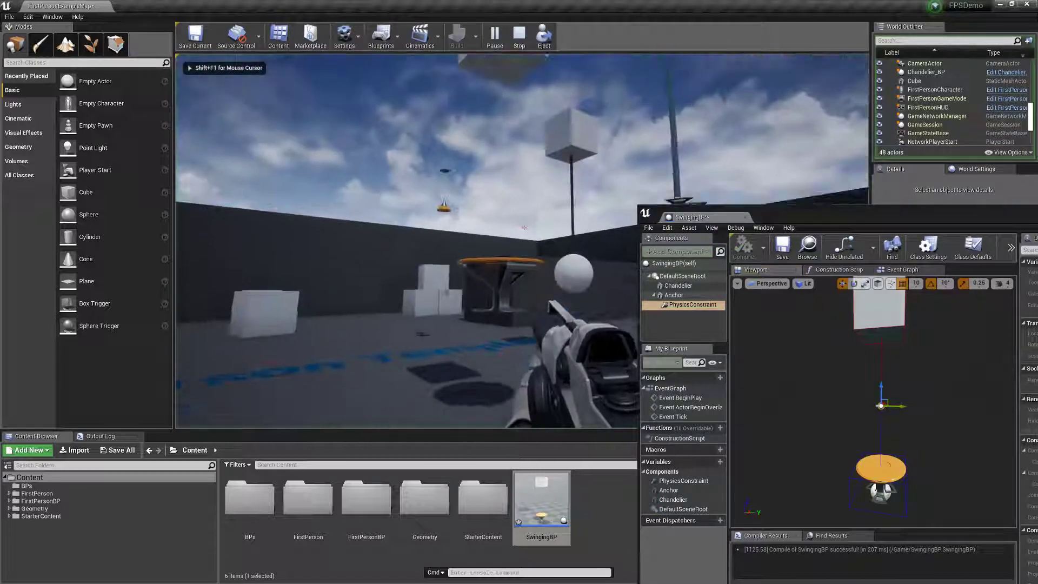
{"action": "left_click", "coordinate": [523, 247]}
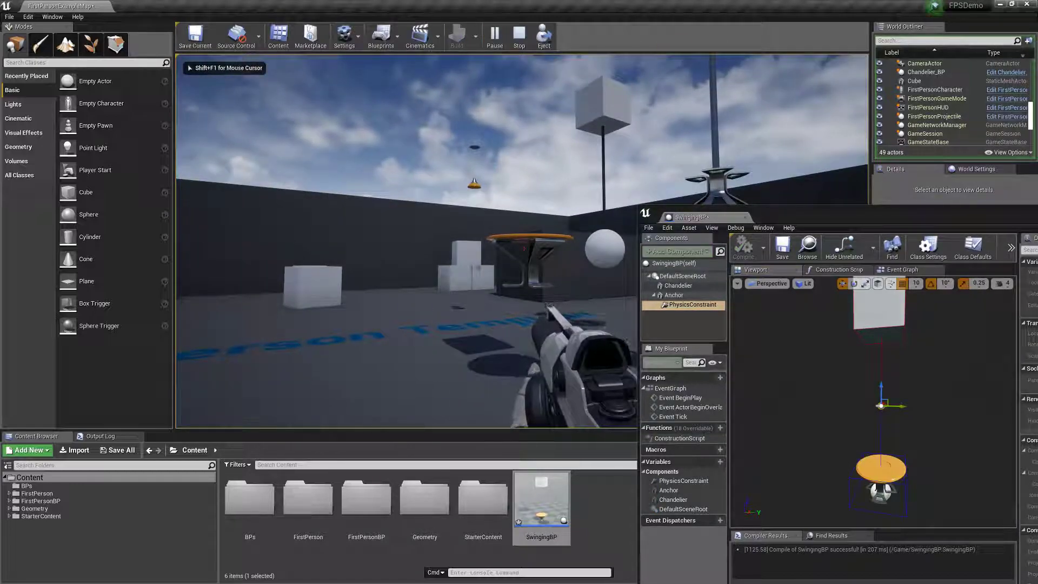
{"action": "key", "text": "Escape"}
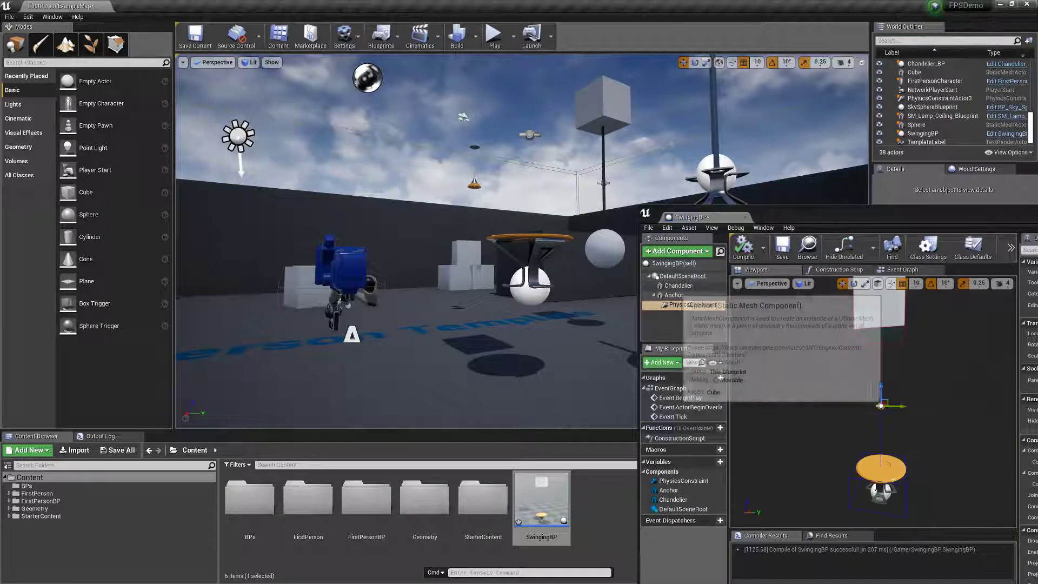
Enable Simulate Physics on the Chandelier component and compile the blueprint
{"action": "left_click", "coordinate": [678, 285]}
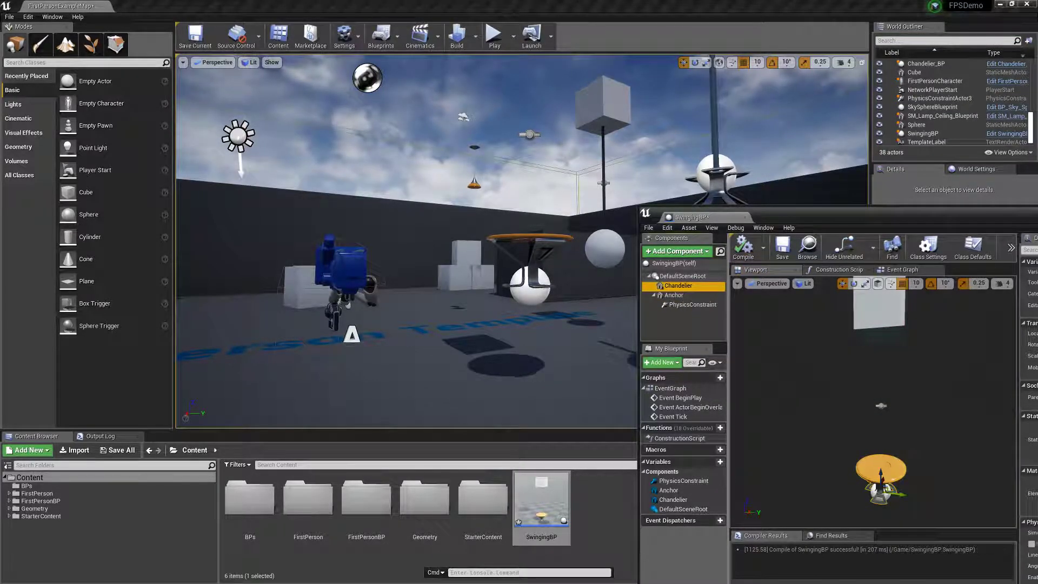
{"action": "left_click_drag", "start_coordinate": [812, 217], "coordinate": [503, 126]}
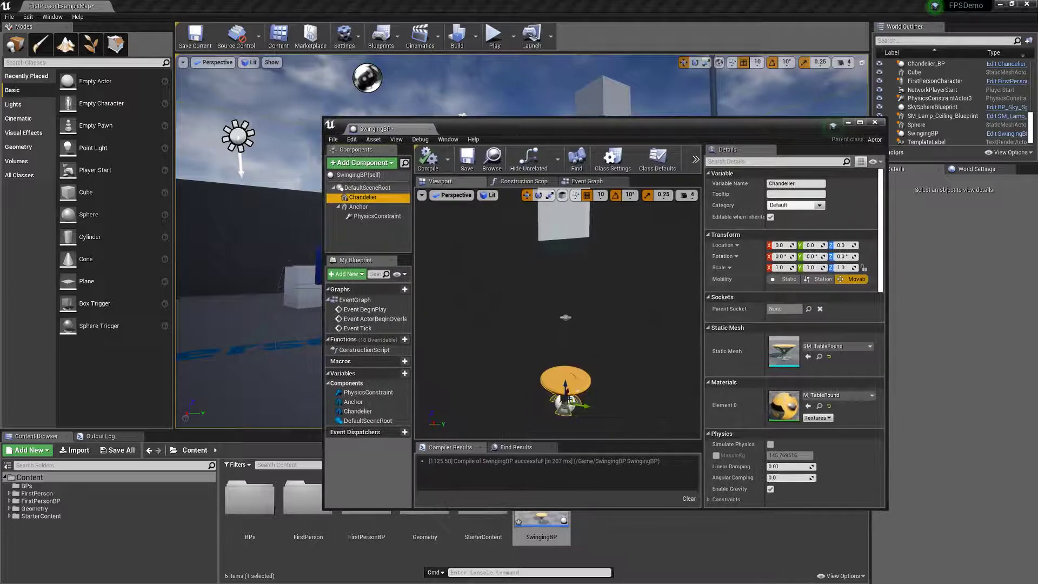
{"action": "scroll", "coordinate": [794, 346], "scroll_direction": "down", "scroll_amount": 1}
{"action": "left_click", "coordinate": [771, 414]}
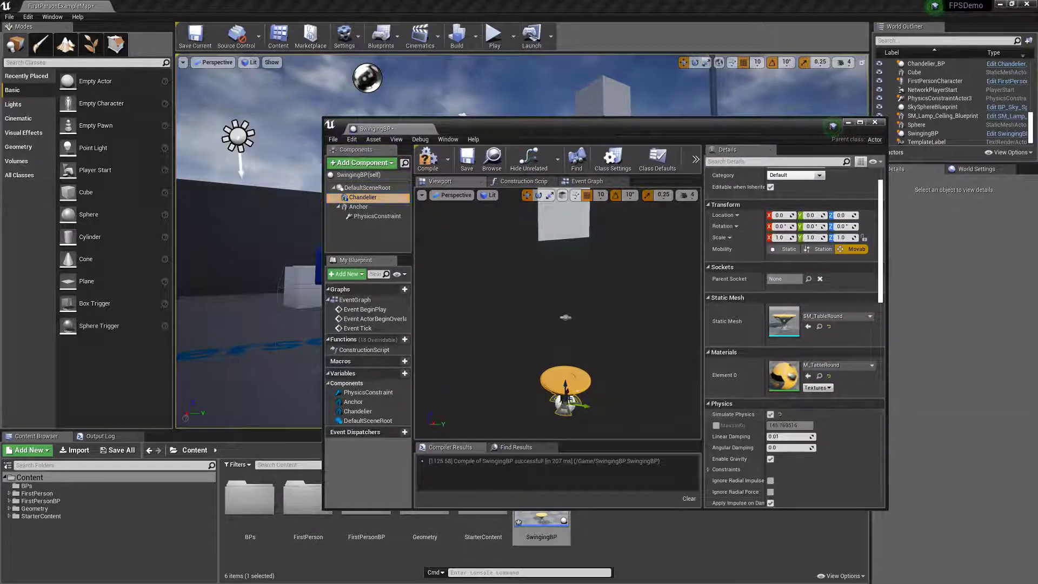
{"action": "left_click", "coordinate": [428, 161]}
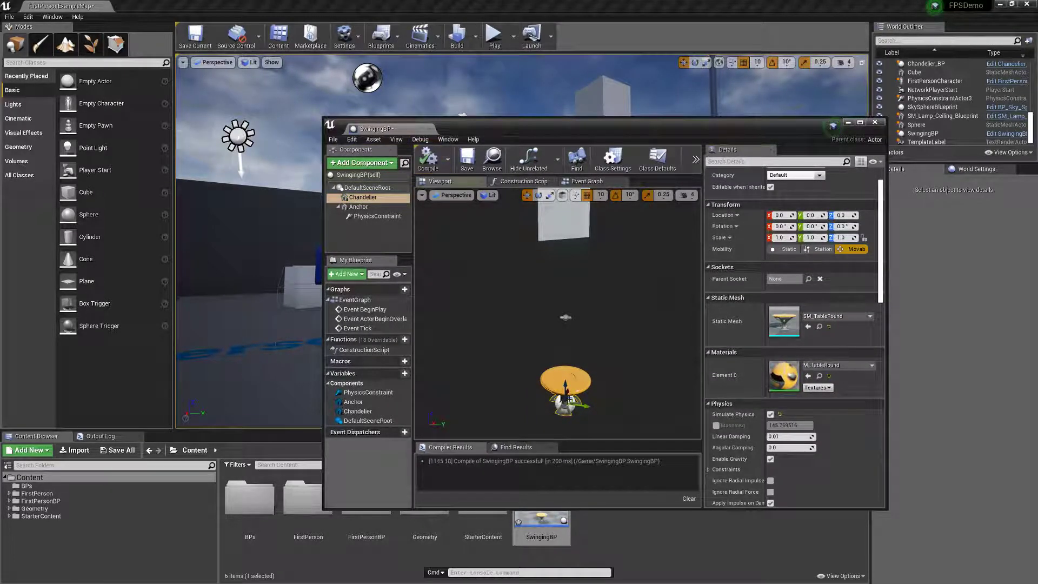
Play the level and shoot the physics-simulated chandelier to check how it swings, ending the session when done
{"action": "left_click_drag", "start_coordinate": [476, 127], "coordinate": [779, 467]}
{"action": "left_click", "coordinate": [494, 36]}
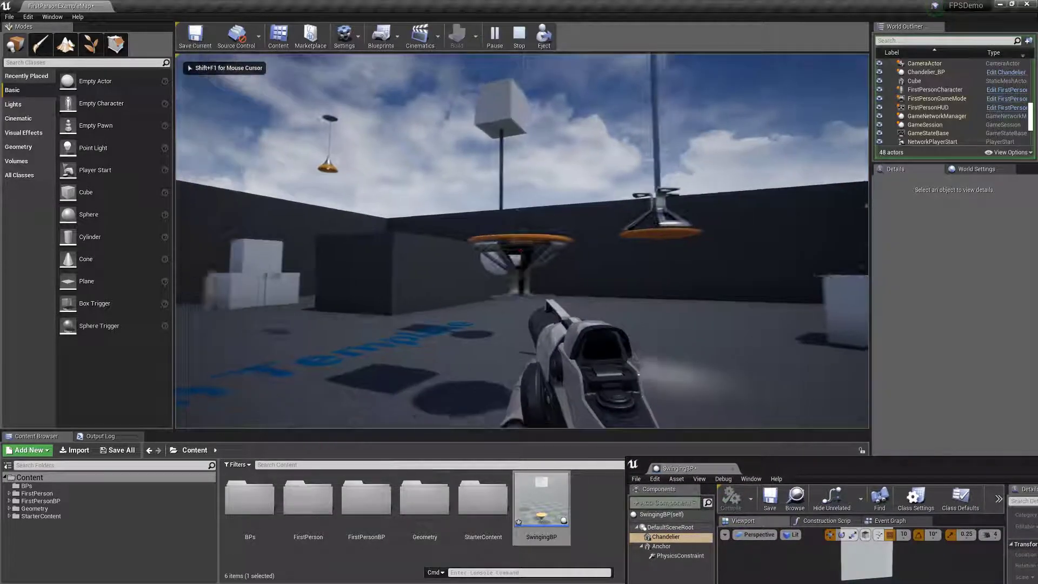
{"action": "left_click", "coordinate": [522, 240]}
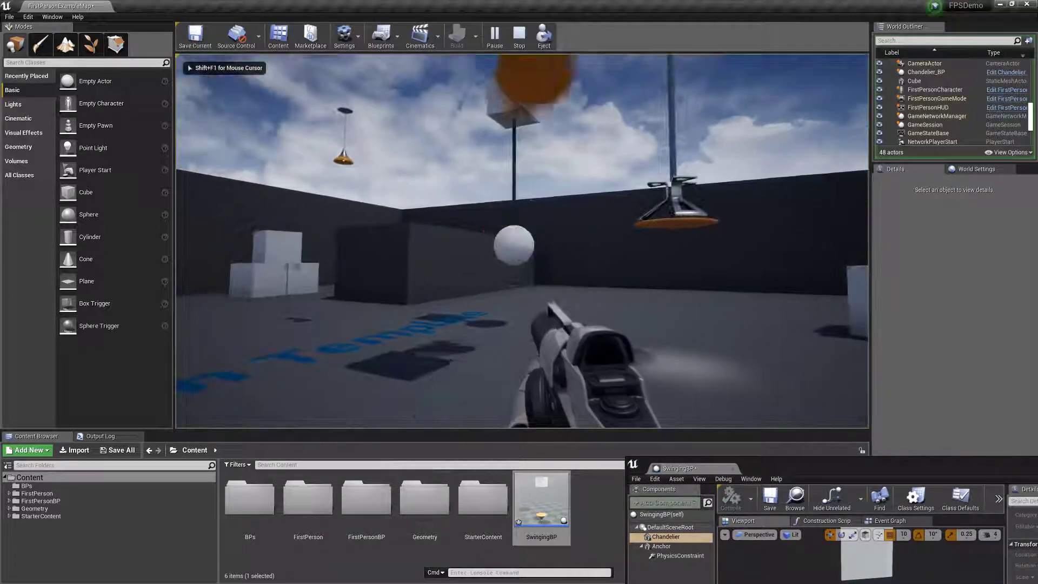
{"action": "key", "text": "s"}
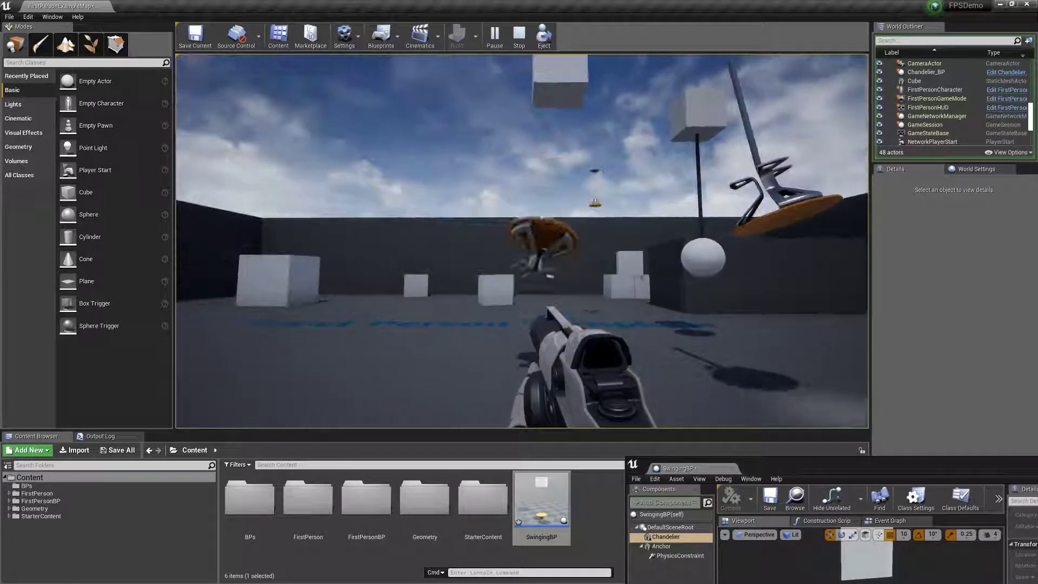
{"action": "key", "text": "Escape"}
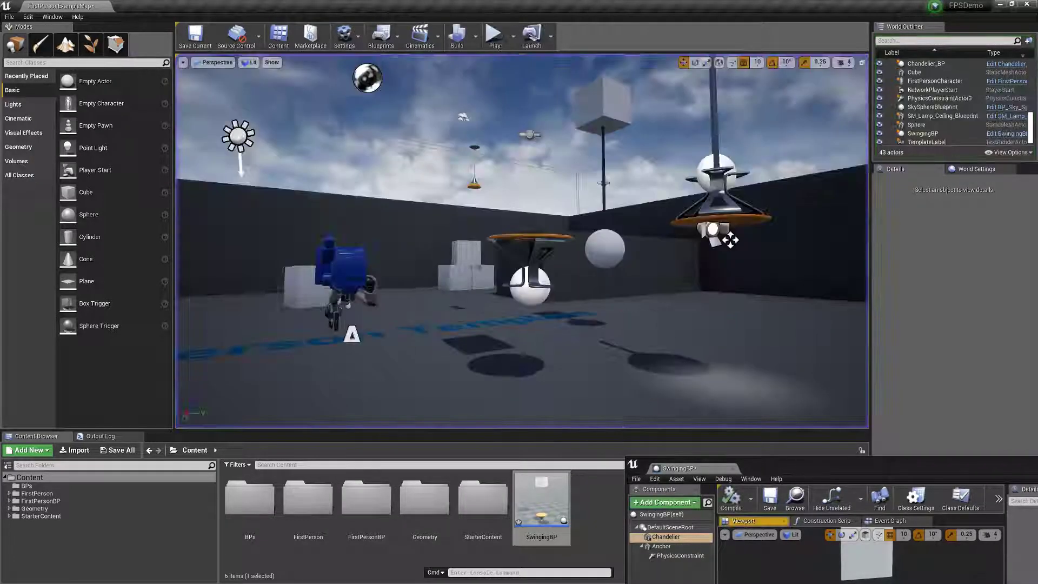
Override the Chandelier's mass with 1000 kg and compile the blueprint
{"action": "left_click_drag", "start_coordinate": [779, 469], "coordinate": [476, 169]}
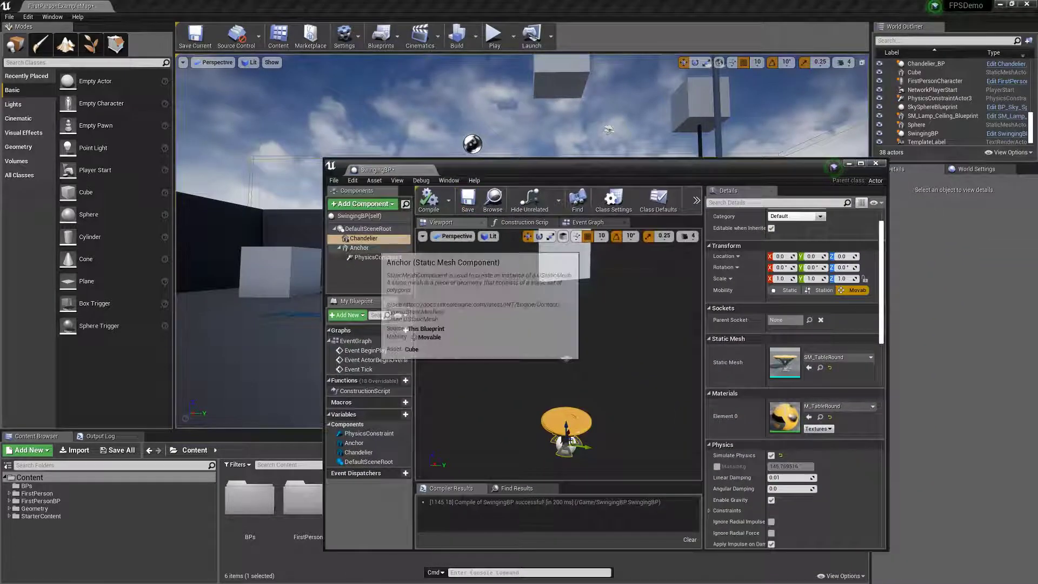
{"action": "scroll", "coordinate": [822, 428], "scroll_direction": "down", "scroll_amount": 2}
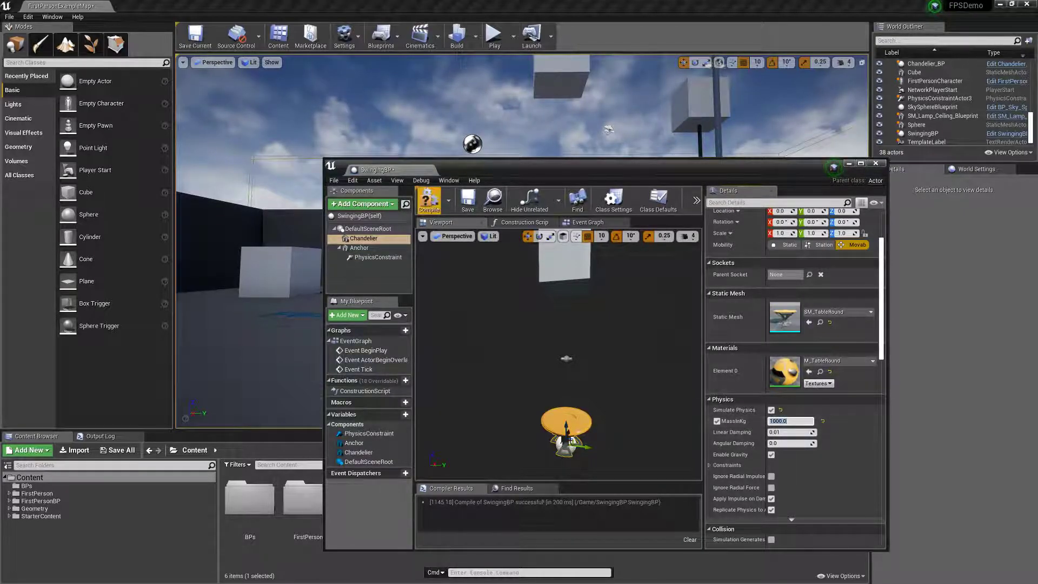
{"action": "left_click_drag", "start_coordinate": [453, 166], "coordinate": [600, 477]}
Play the level and move around the heavier chandelier to check its swing, ending the session when done
{"action": "left_click", "coordinate": [493, 35]}
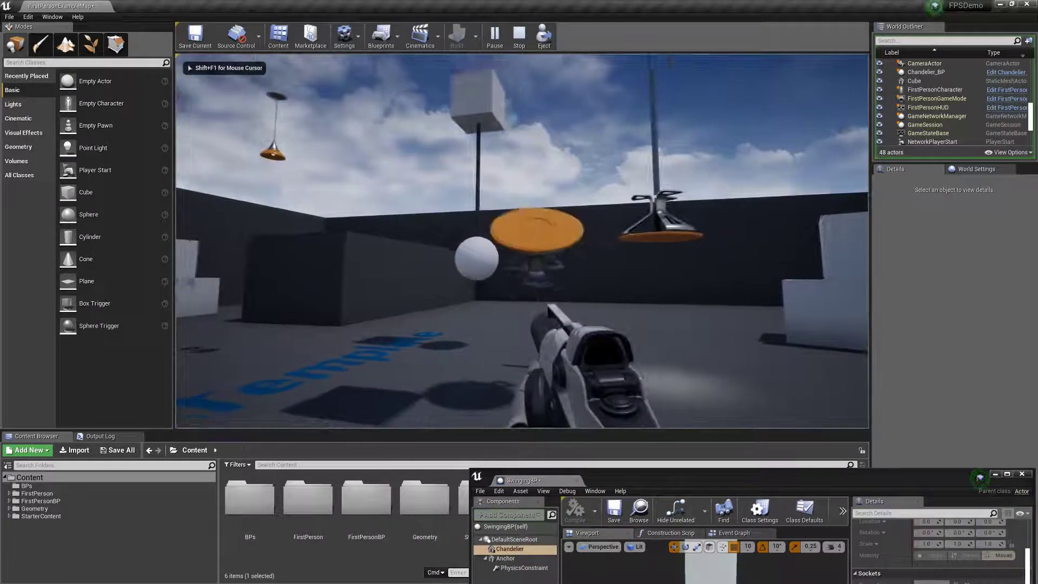
{"action": "key", "text": "w"}
{"action": "key", "text": "d"}
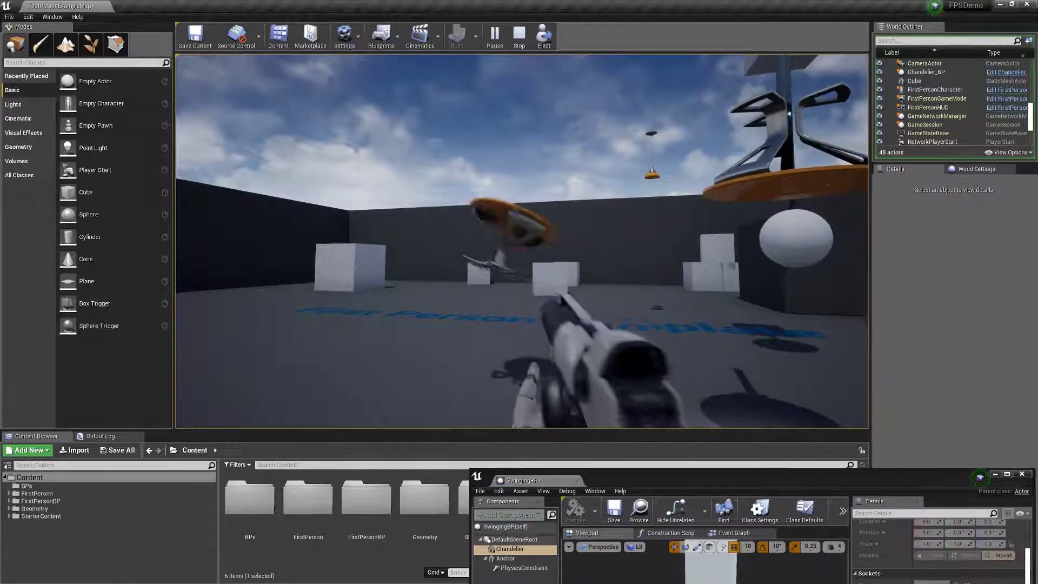
{"action": "key", "text": "Escape"}
Add a Cable component under DefaultSceneRoot in SwingingBP
{"action": "left_click_drag", "start_coordinate": [657, 476], "coordinate": [536, 145]}
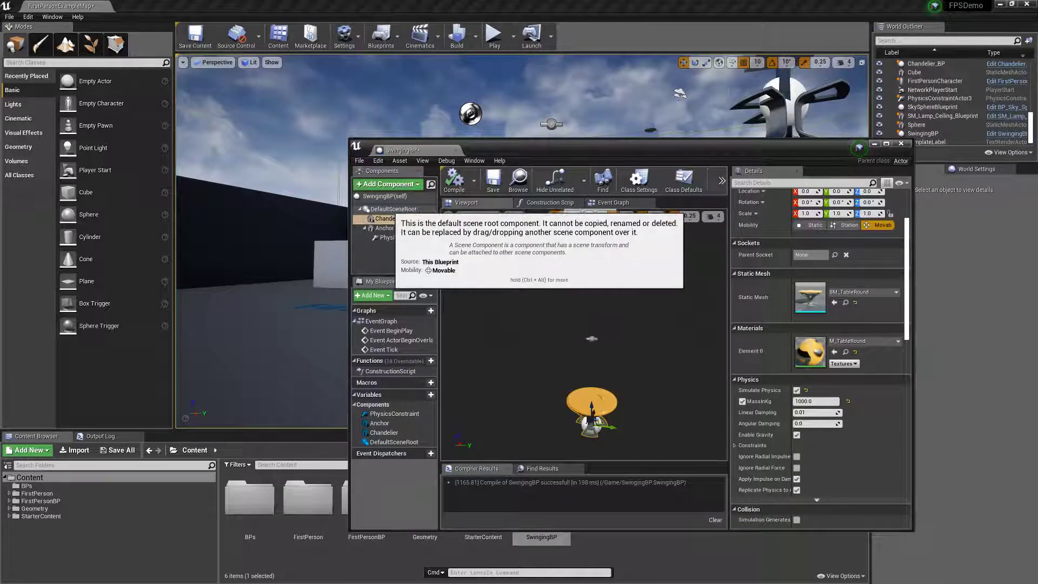
{"action": "left_click", "coordinate": [393, 208]}
{"action": "left_click", "coordinate": [388, 184]}
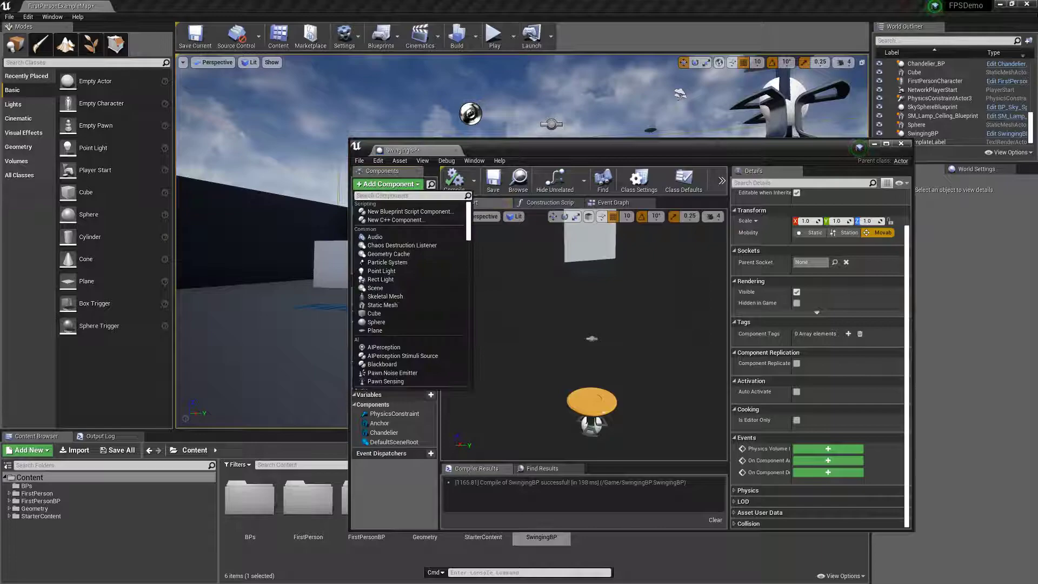
{"action": "type", "text": "cable"}
{"action": "key", "text": "Return"}
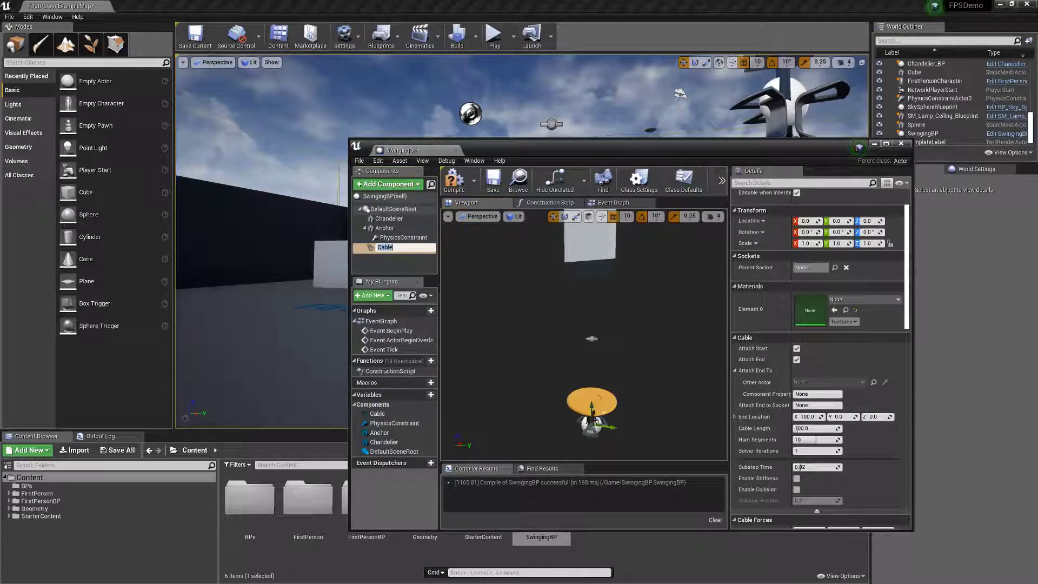
Keep the component name Cable and raise the cable to a Z location of 380, just below the anchor cube
{"action": "key", "text": "Return"}
{"action": "left_click_drag", "start_coordinate": [597, 248], "coordinate": [601, 279]}
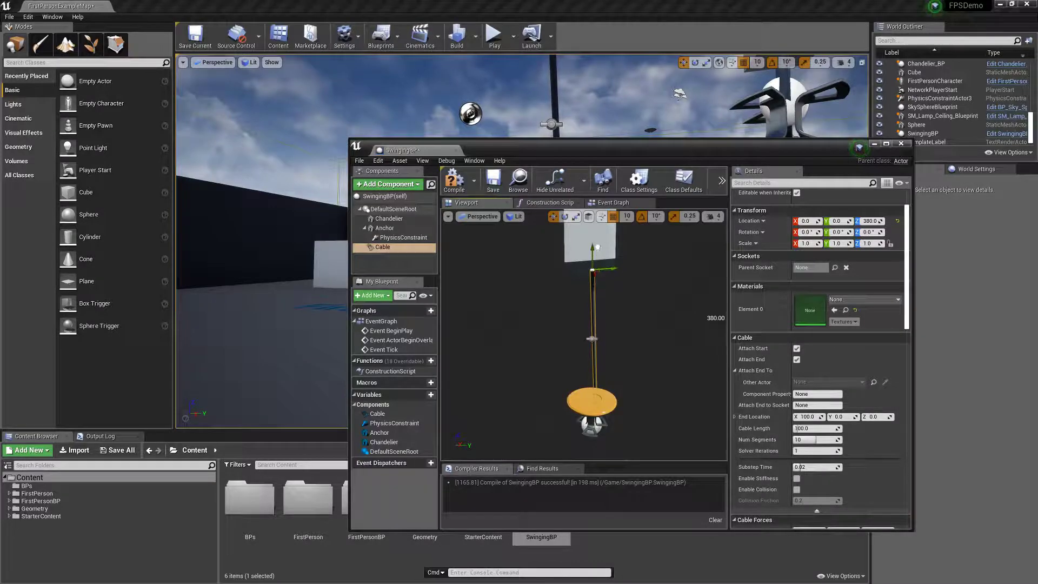
{"action": "right_click_drag", "start_coordinate": [595, 324], "coordinate": [476, 317]}
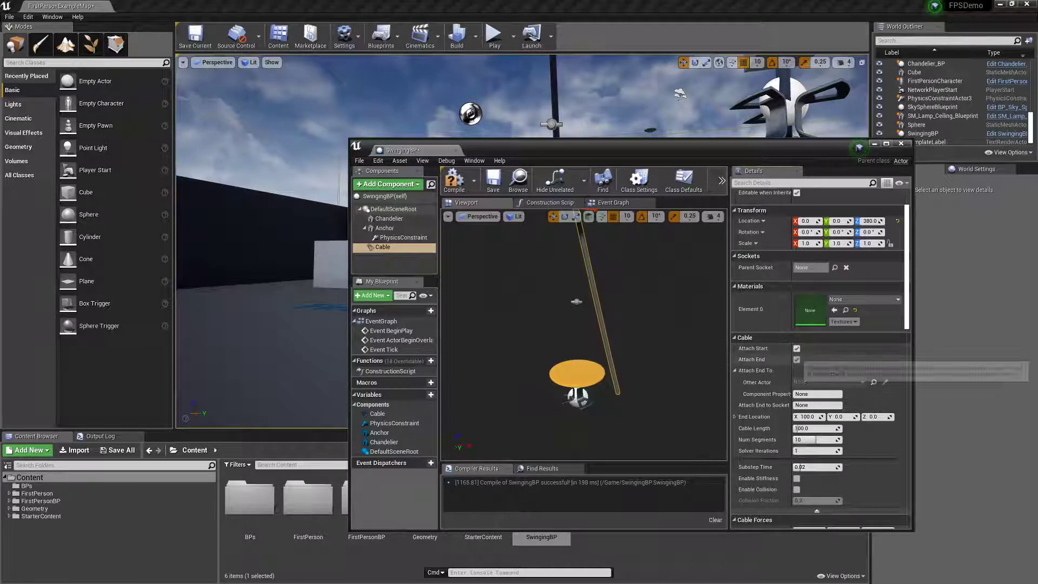
{"action": "right_click_drag", "start_coordinate": [638, 346], "coordinate": [639, 295]}
Toggle the cable's Attach End option off and on again, and set its Attach End To component property to chandelier
{"action": "left_click", "coordinate": [797, 359]}
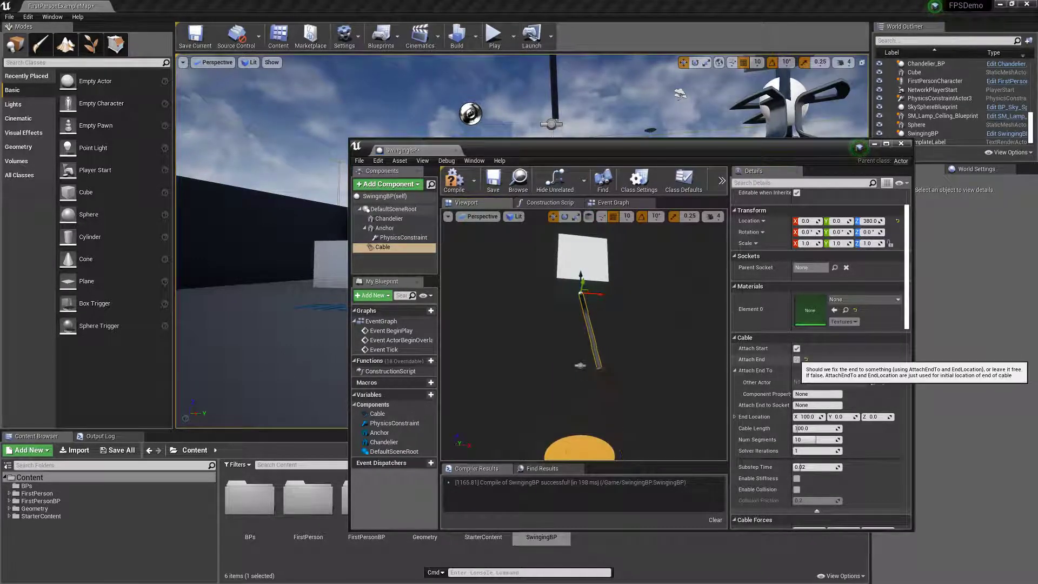
{"action": "left_click", "coordinate": [796, 359]}
{"action": "right_click_drag", "start_coordinate": [638, 335], "coordinate": [639, 373]}
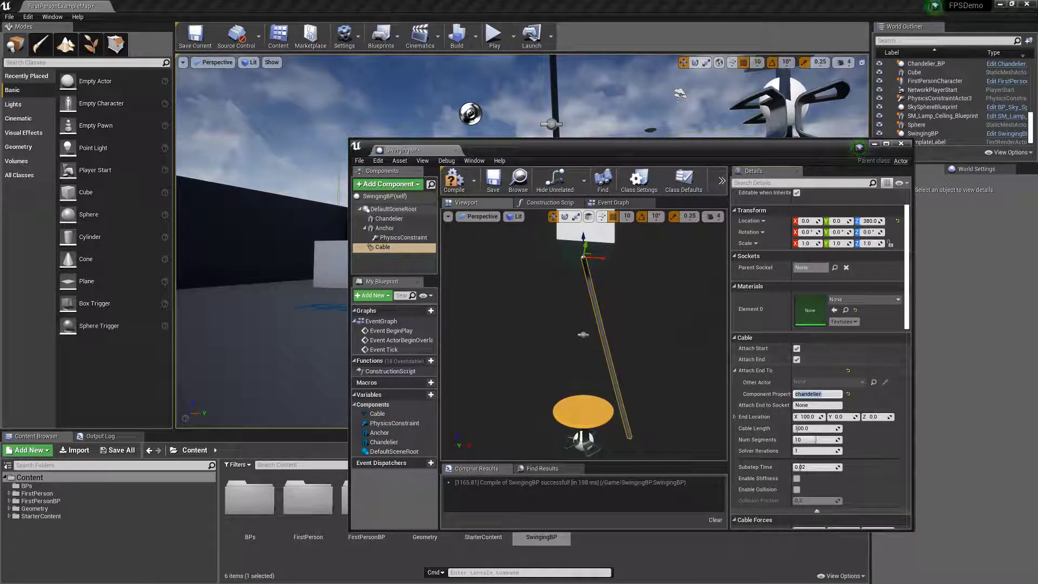
Rotate the Chandelier mesh to 180° about the X axis and compile the blueprint
{"action": "left_click", "coordinate": [583, 413]}
{"action": "key", "text": "e"}
{"action": "left_click_drag", "start_coordinate": [583, 431], "coordinate": [583, 503]}
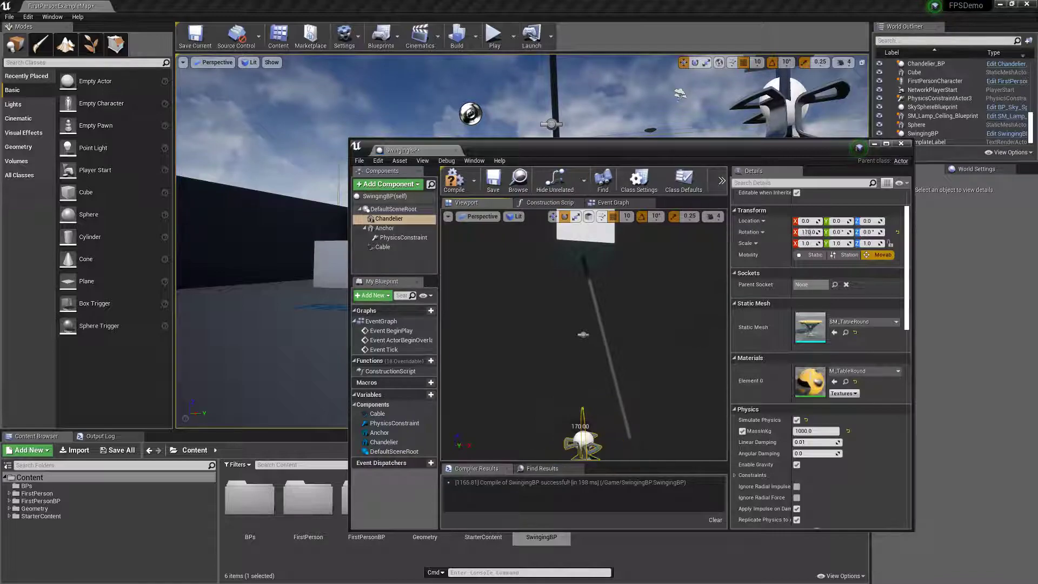
{"action": "left_click_drag", "start_coordinate": [583, 459], "coordinate": [584, 460]}
{"action": "right_click_drag", "start_coordinate": [583, 433], "coordinate": [677, 451]}
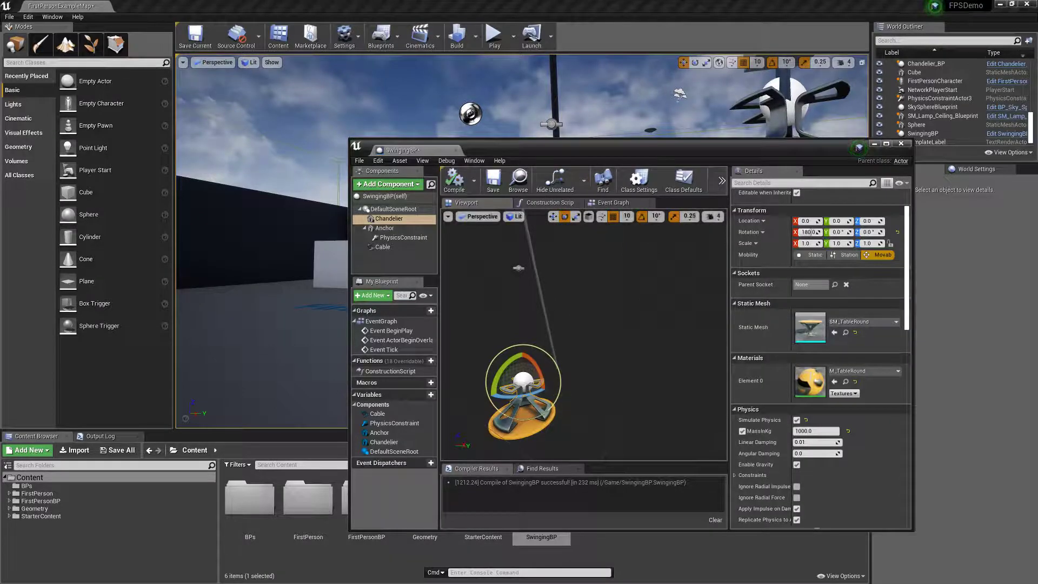
Compile the blueprint with the Cable selected and set the cable's End Location X to 0
{"action": "left_click", "coordinate": [542, 294]}
{"action": "right_click_drag", "start_coordinate": [542, 295], "coordinate": [557, 259]}
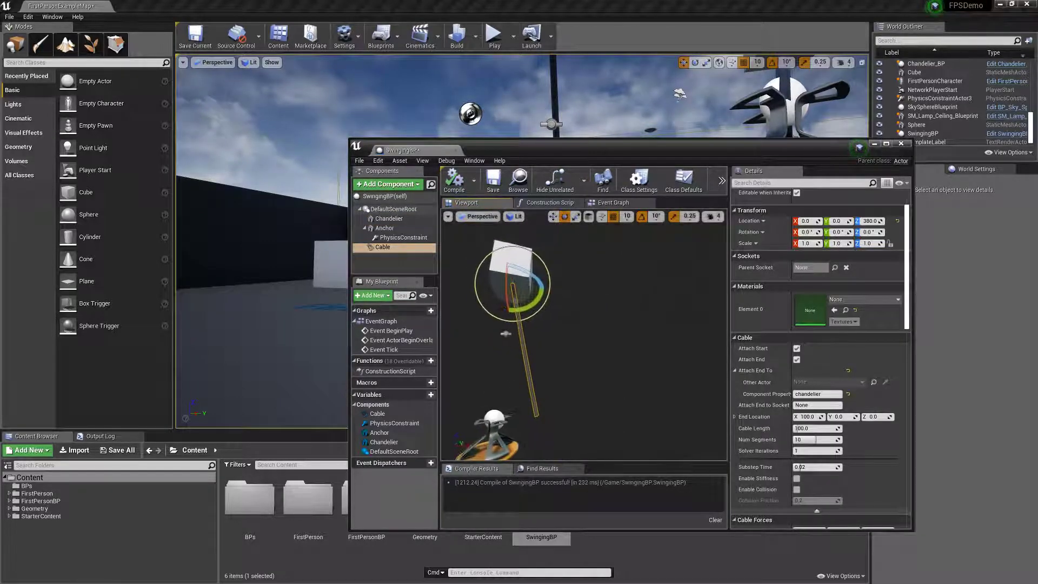
{"action": "left_click", "coordinate": [454, 180]}
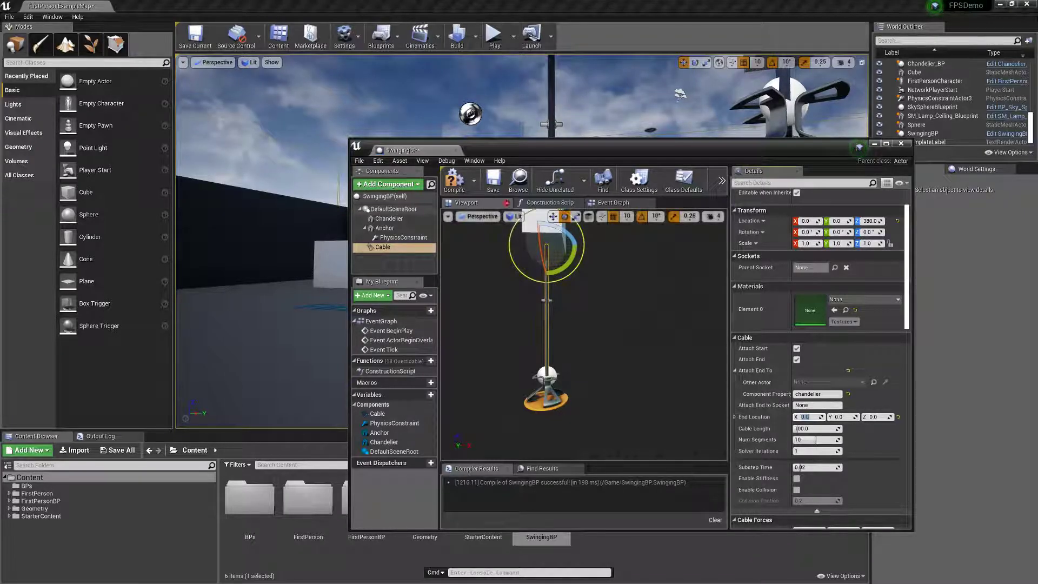
Play the level and shoot the chandelier to check that the cable follows its swing, ending the session when done
{"action": "left_click_drag", "start_coordinate": [595, 147], "coordinate": [838, 402]}
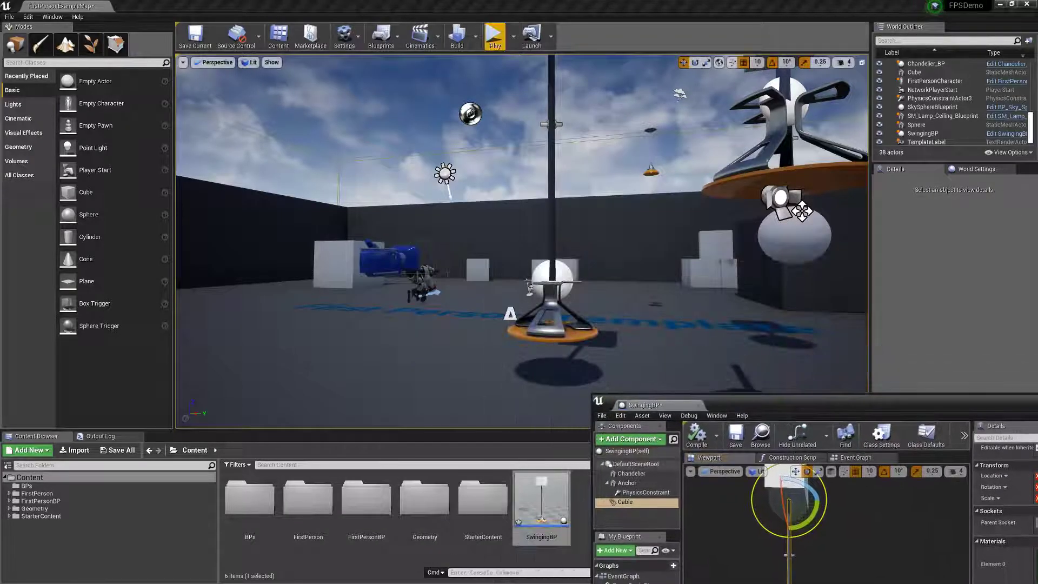
{"action": "left_click", "coordinate": [493, 37]}
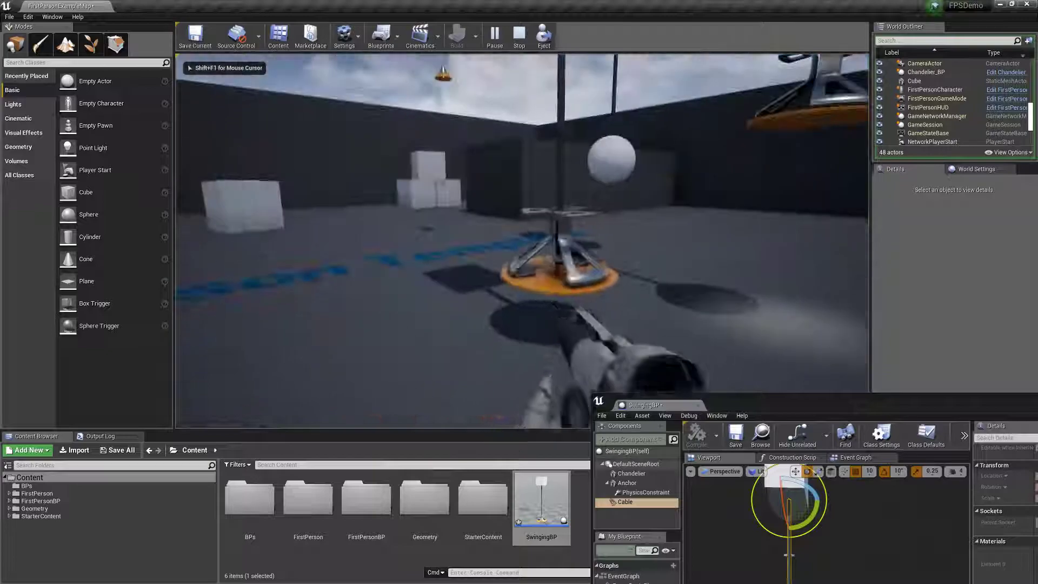
{"action": "key", "text": "d"}
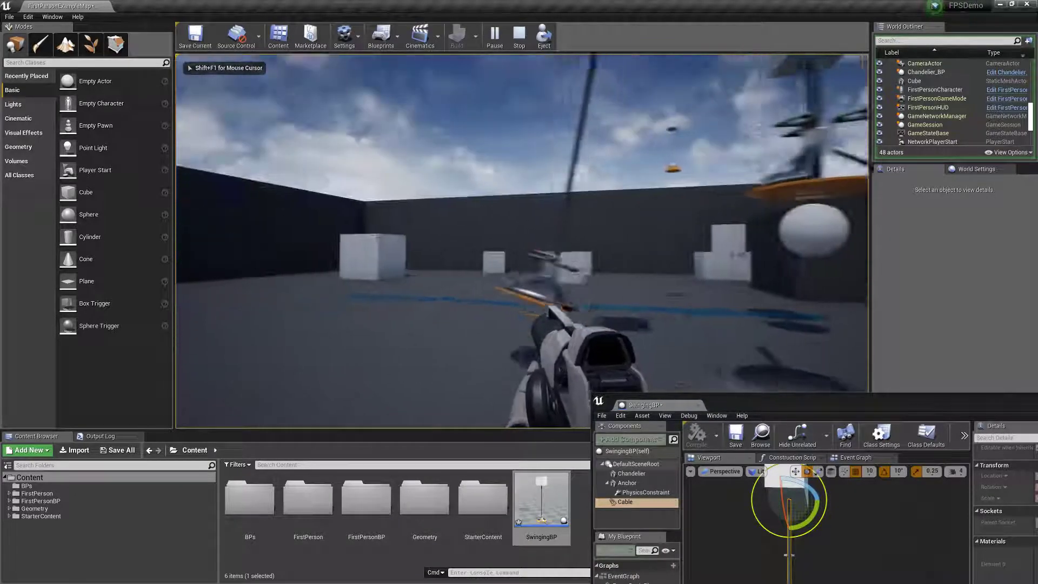
{"action": "key", "text": "a"}
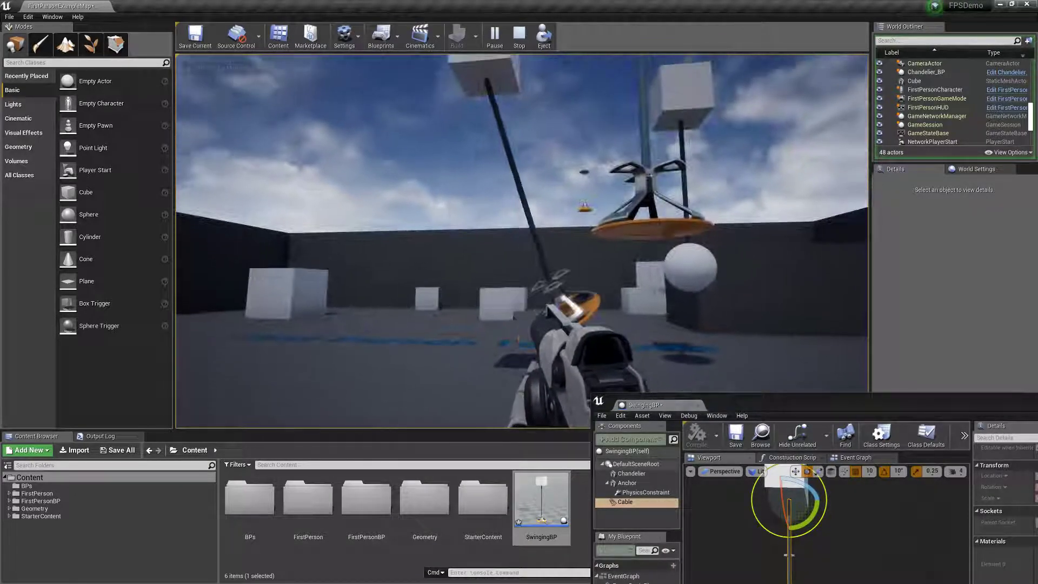
{"action": "left_click", "coordinate": [522, 242]}
{"action": "left_click", "coordinate": [523, 241]}
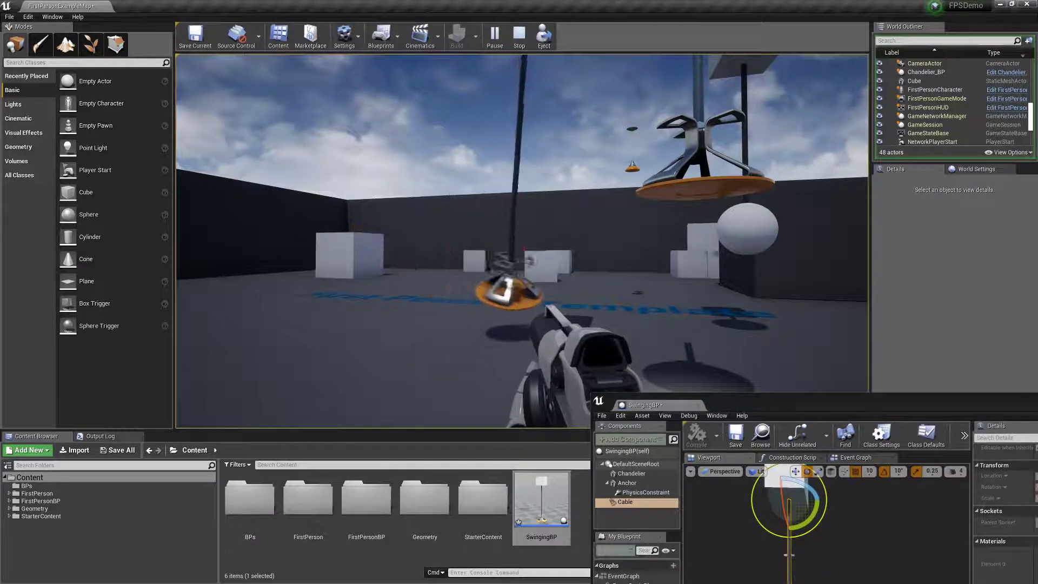
{"action": "key", "text": "Escape"}
Review the Cable's rendering settings and the PhysicsConstraint's constraint behavior, linear limits and angular limits
{"action": "left_click_drag", "start_coordinate": [787, 398], "coordinate": [426, 135]}
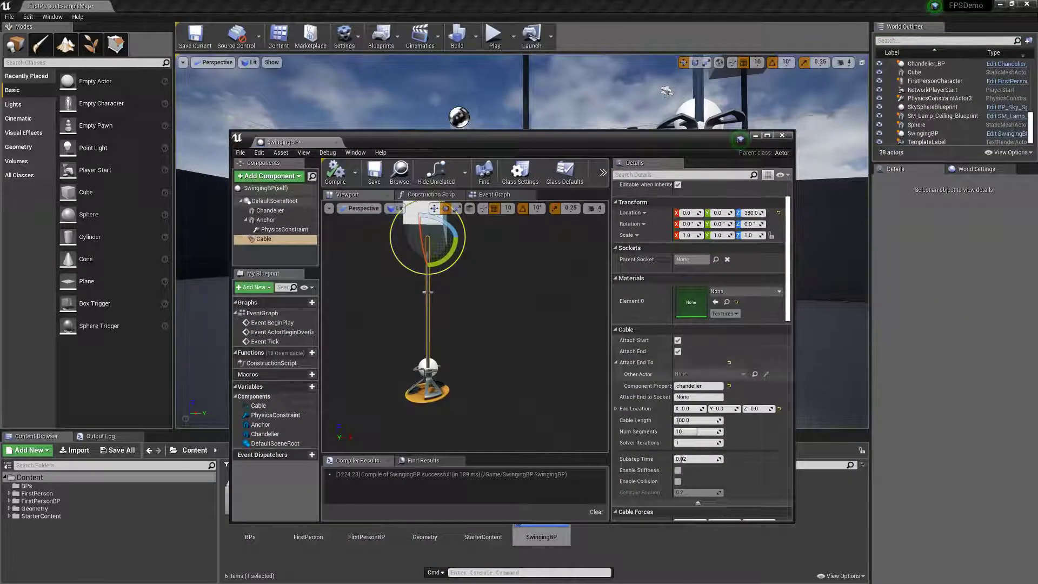
{"action": "scroll", "coordinate": [683, 407], "scroll_direction": "down", "scroll_amount": 5}
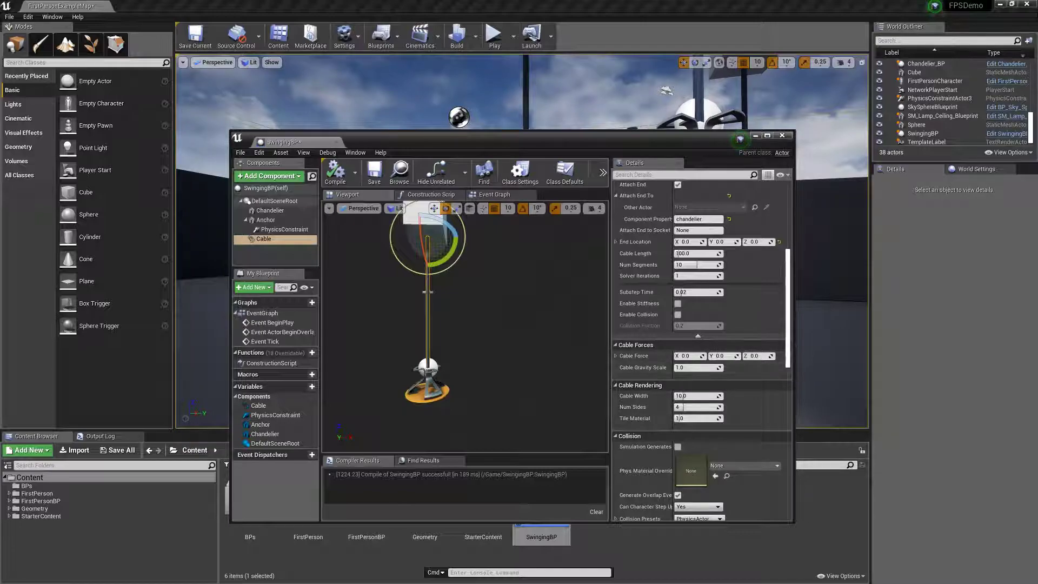
{"action": "left_click", "coordinate": [284, 229]}
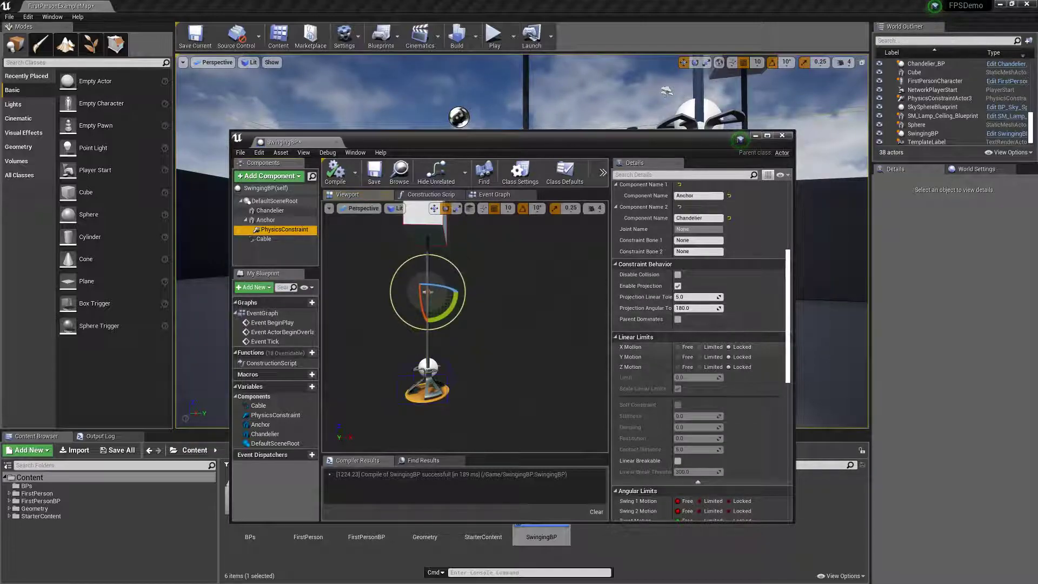
{"action": "scroll", "coordinate": [700, 351], "scroll_direction": "down", "scroll_amount": 5}
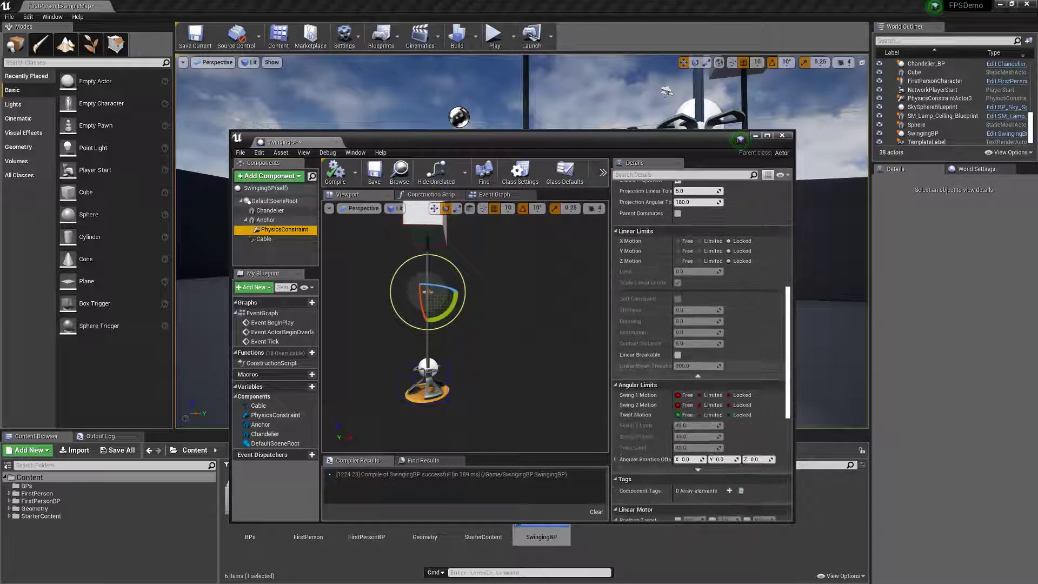
{"action": "scroll", "coordinate": [700, 352], "scroll_direction": "down", "scroll_amount": 3}
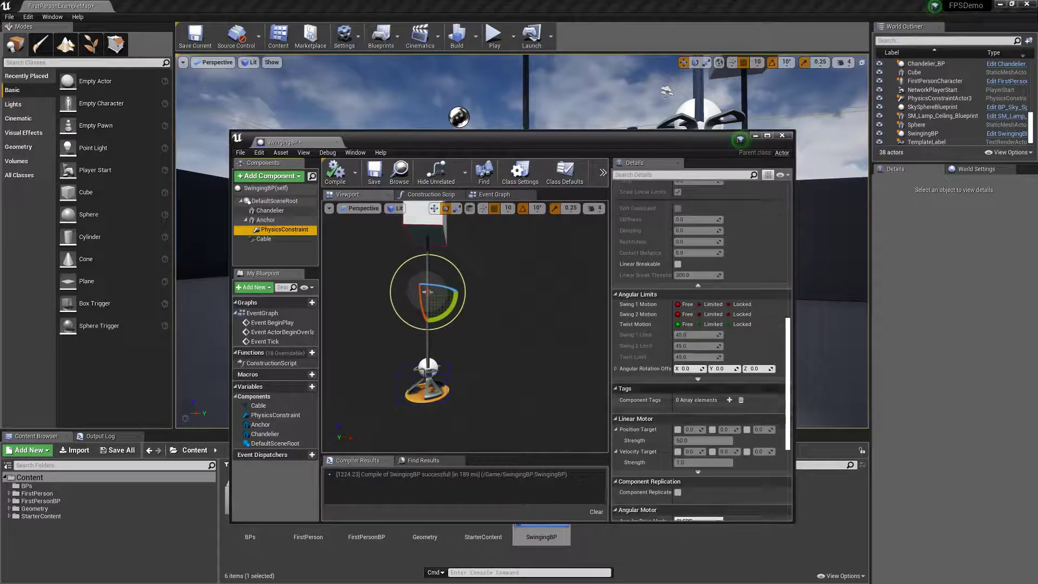
{"action": "scroll", "coordinate": [700, 351], "scroll_direction": "up", "scroll_amount": 10}
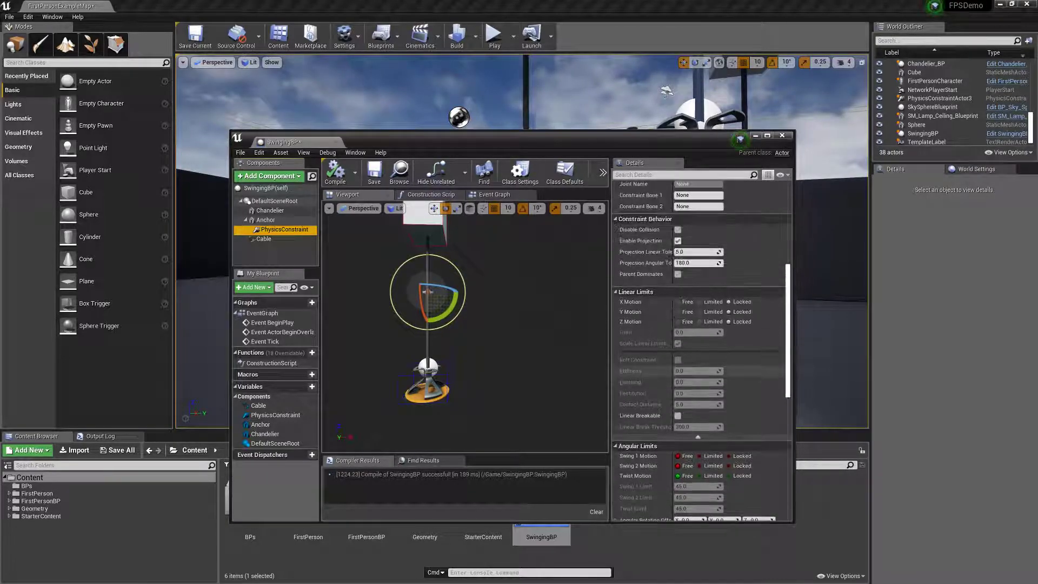
{"action": "scroll", "coordinate": [700, 352], "scroll_direction": "up", "scroll_amount": 3}
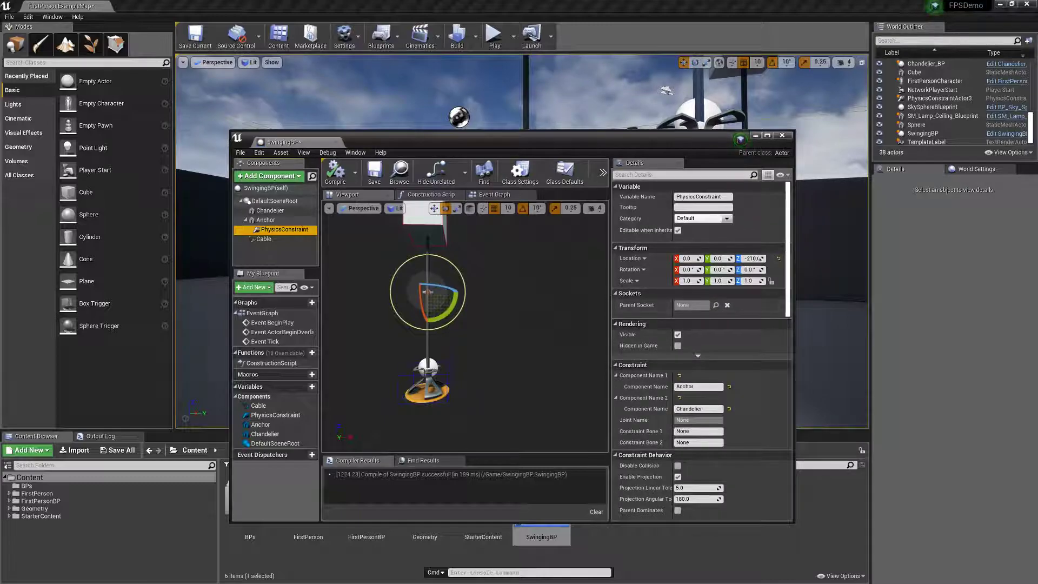
Delete the three disabled default event nodes from SwingingBP's Event Graph
{"action": "left_click", "coordinate": [492, 194]}
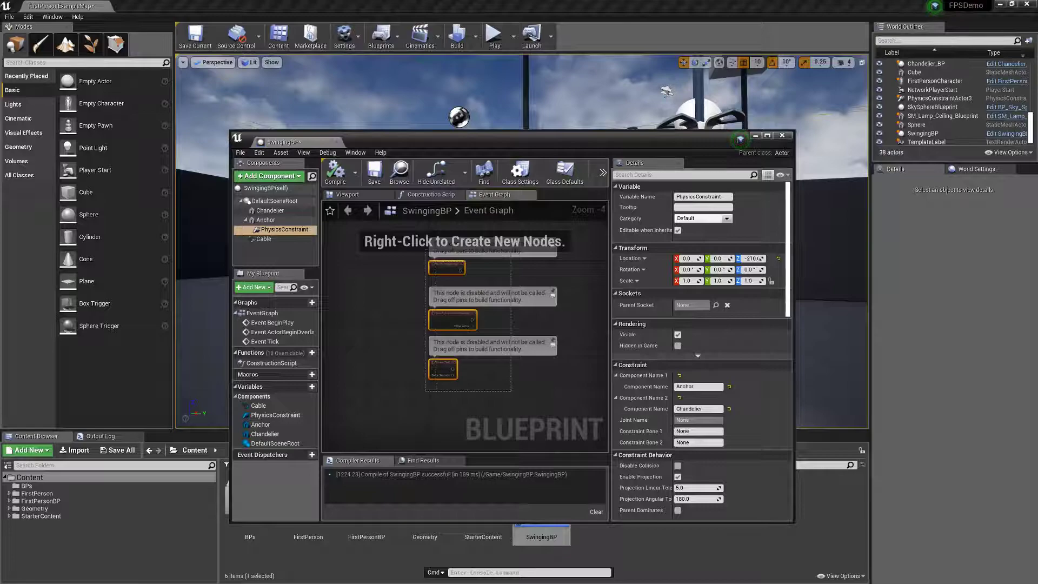
{"action": "left_click_drag", "start_coordinate": [512, 390], "coordinate": [426, 243]}
{"action": "key", "text": "Delete"}
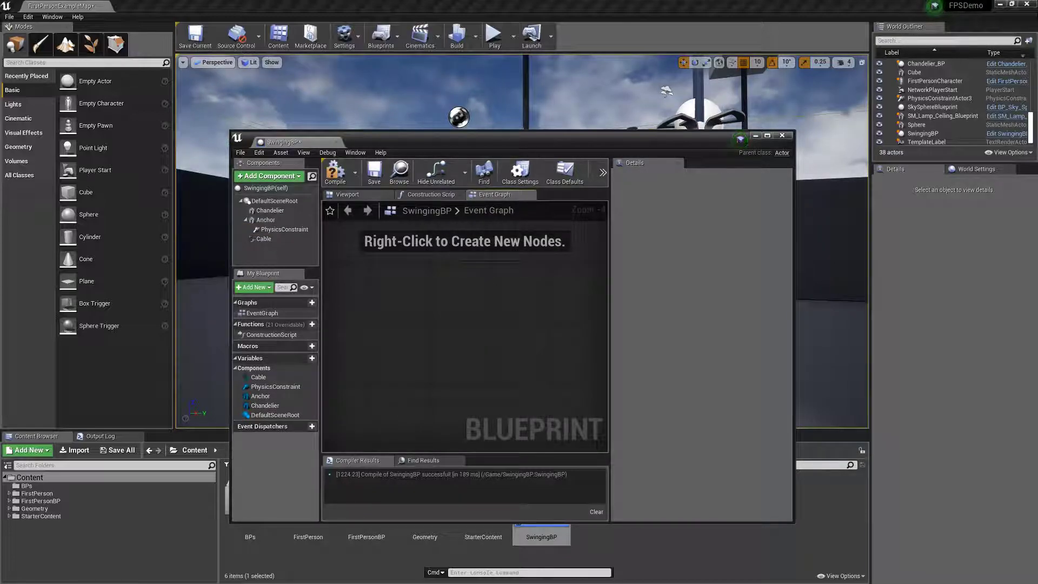
Add an On Component Hit event for the Chandelier component to the Event Graph
{"action": "left_click", "coordinate": [357, 195]}
{"action": "left_click", "coordinate": [263, 239]}
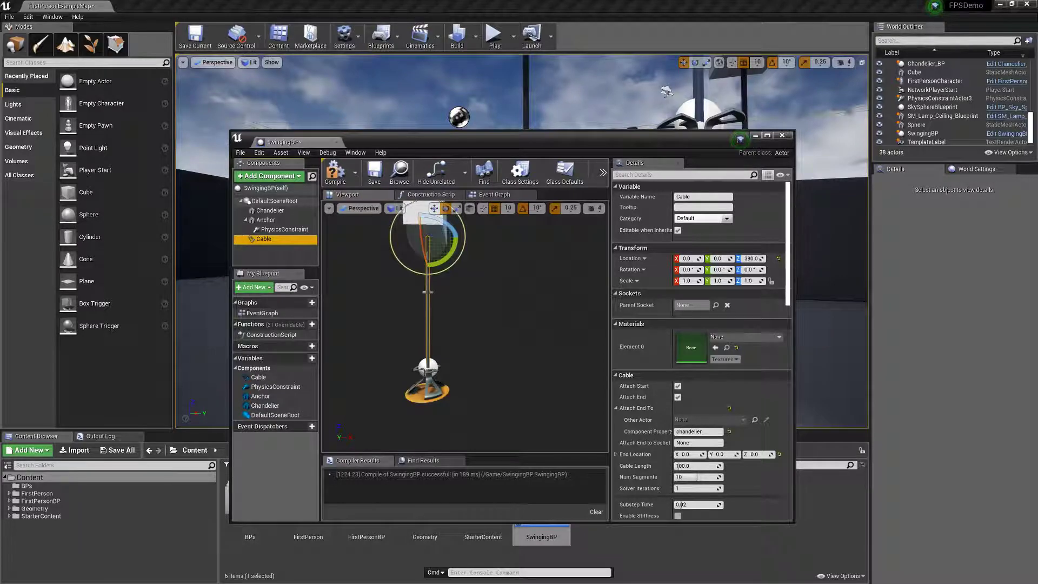
{"action": "left_click", "coordinate": [429, 390]}
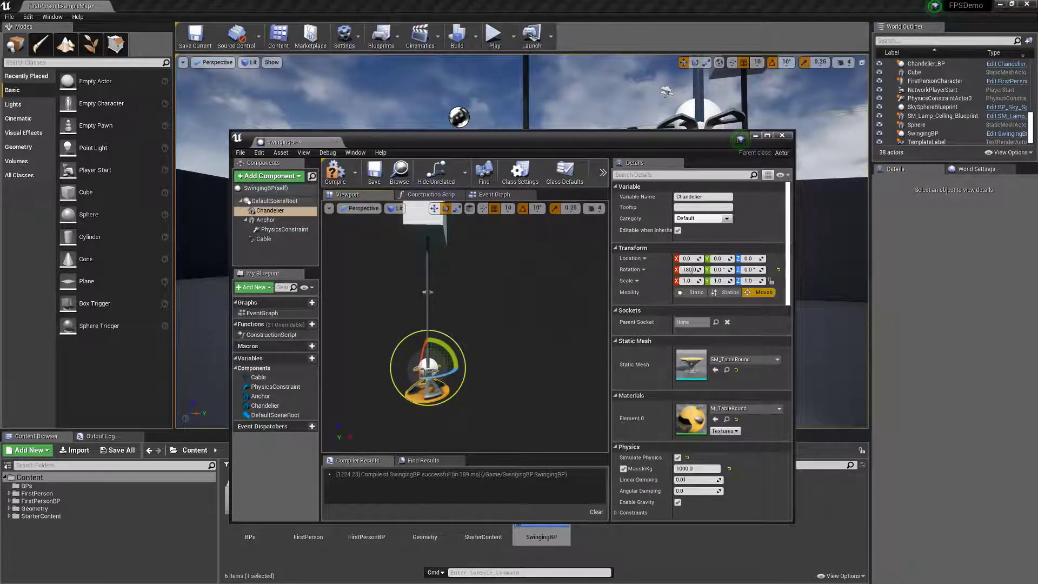
{"action": "right_click_drag", "start_coordinate": [429, 391], "coordinate": [410, 427]}
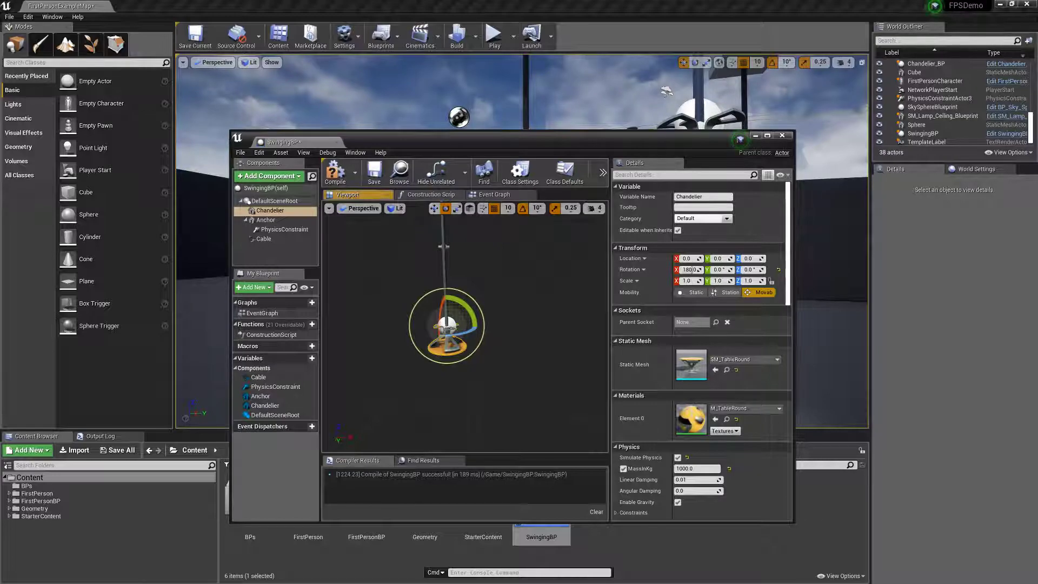
{"action": "scroll", "coordinate": [700, 351], "scroll_direction": "down", "scroll_amount": 15}
{"action": "scroll", "coordinate": [700, 352], "scroll_direction": "down", "scroll_amount": 4}
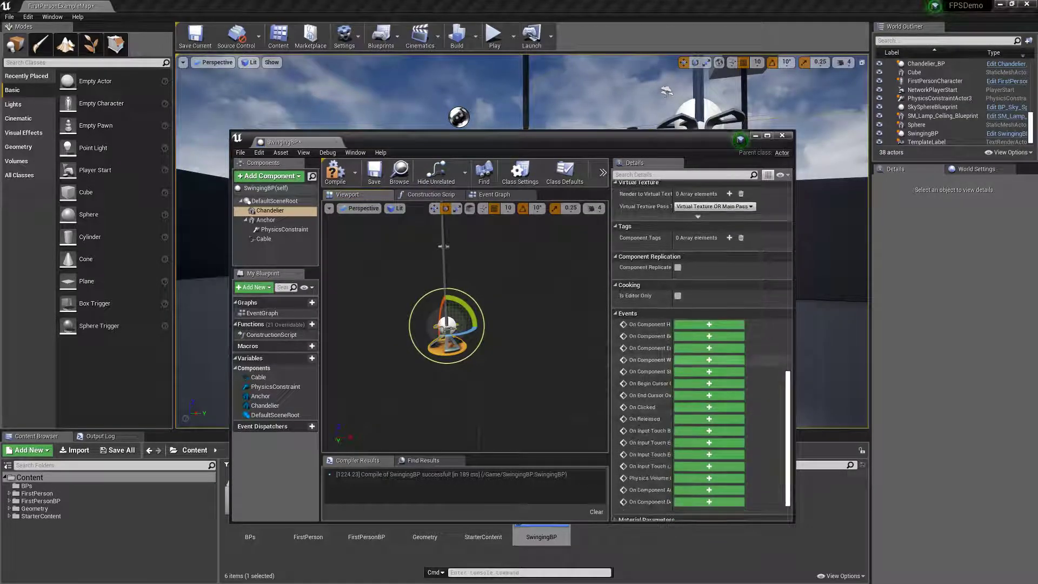
{"action": "left_click_drag", "start_coordinate": [611, 341], "coordinate": [561, 338]}
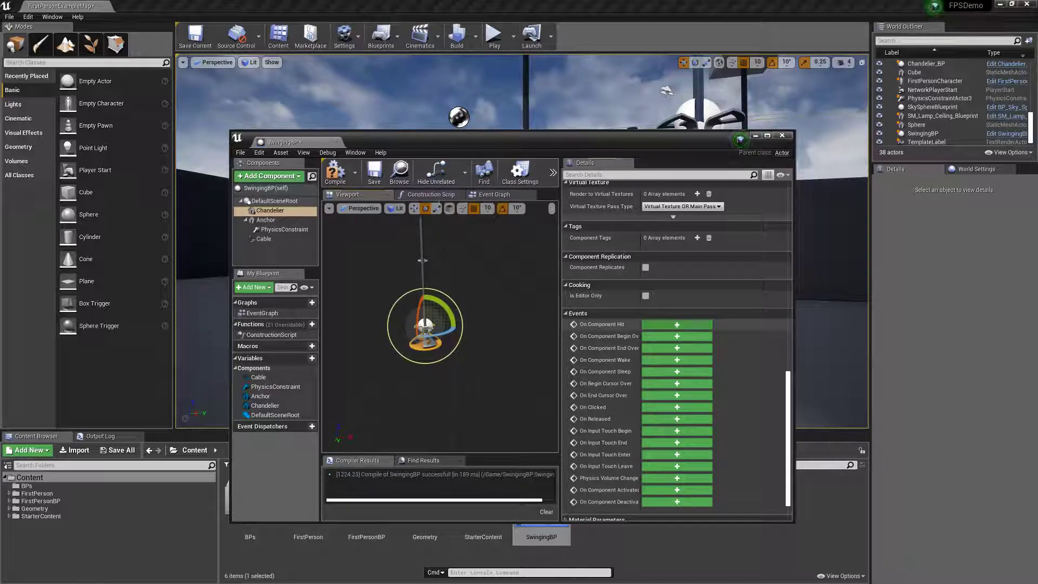
{"action": "left_click", "coordinate": [676, 325]}
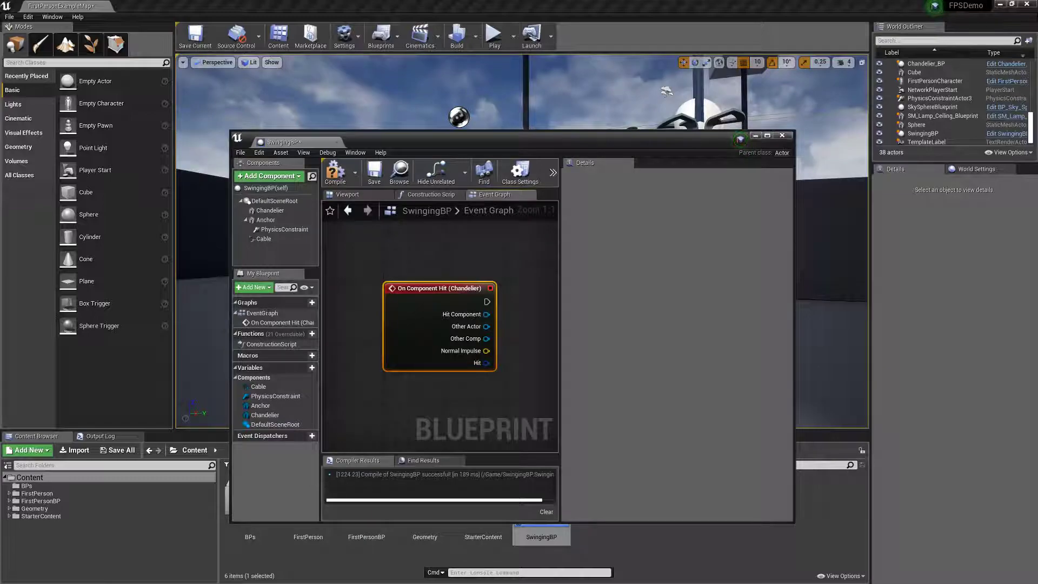
Connect a Break Constraint node targeting the PhysicsConstraint to the Chandelier's On Component Hit execution output
{"action": "left_click_drag", "start_coordinate": [560, 347], "coordinate": [687, 346]}
{"action": "scroll", "coordinate": [500, 349], "scroll_direction": "down", "scroll_amount": 5}
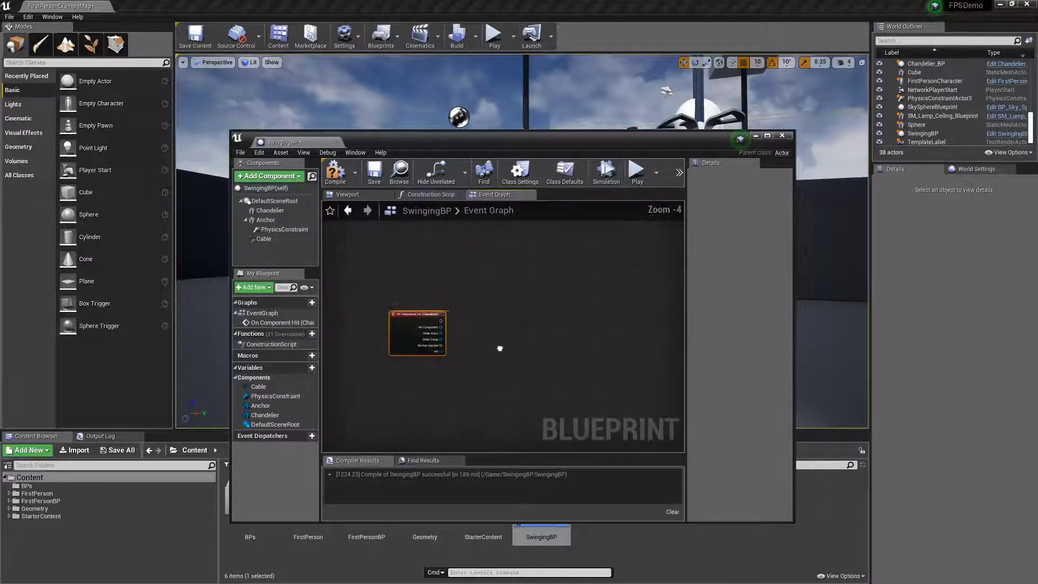
{"action": "scroll", "coordinate": [500, 348], "scroll_direction": "up", "scroll_amount": 2}
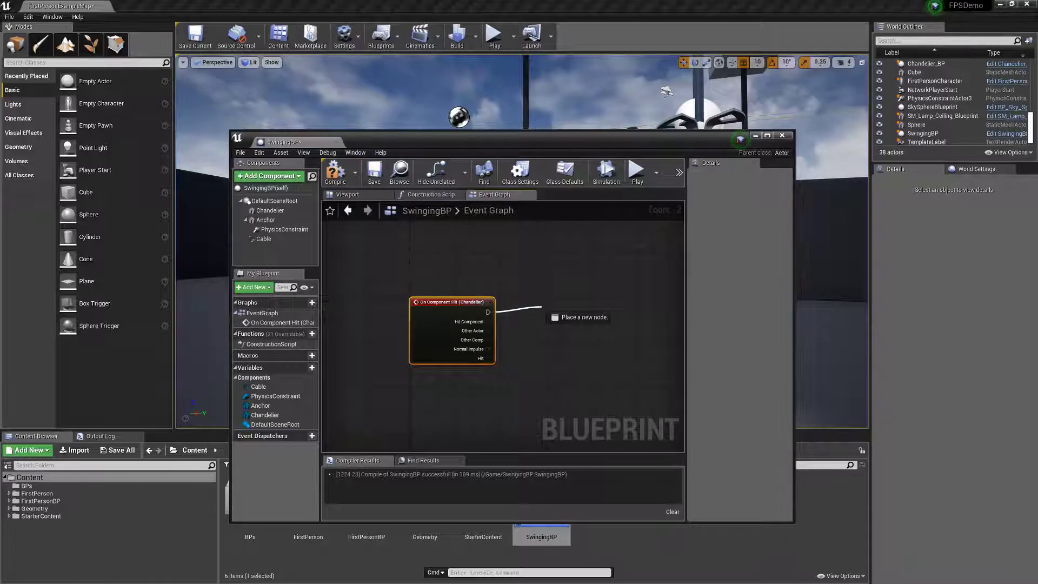
{"action": "left_click_drag", "start_coordinate": [542, 307], "coordinate": [542, 308]}
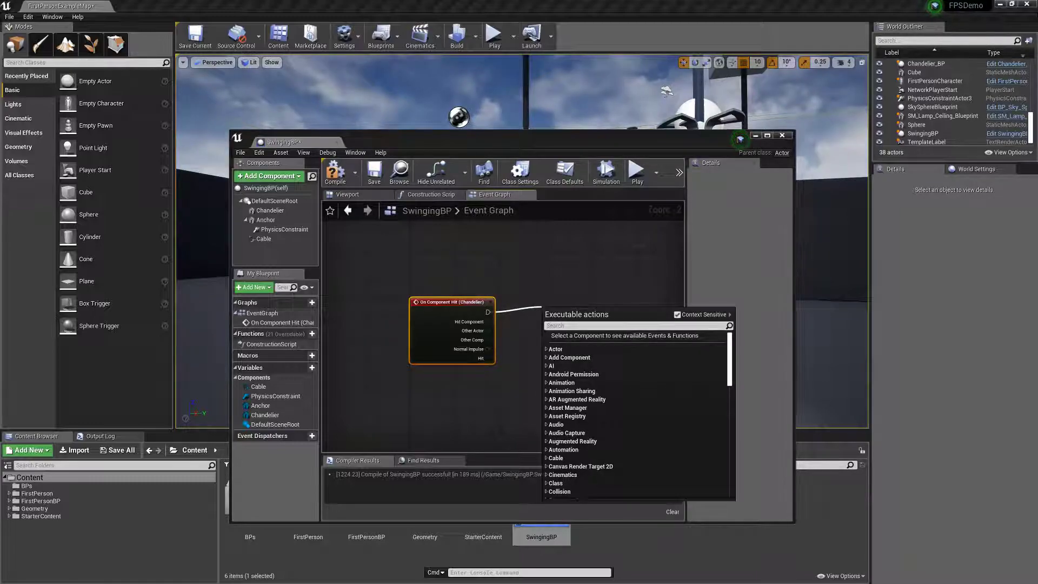
{"action": "type", "text": "break"}
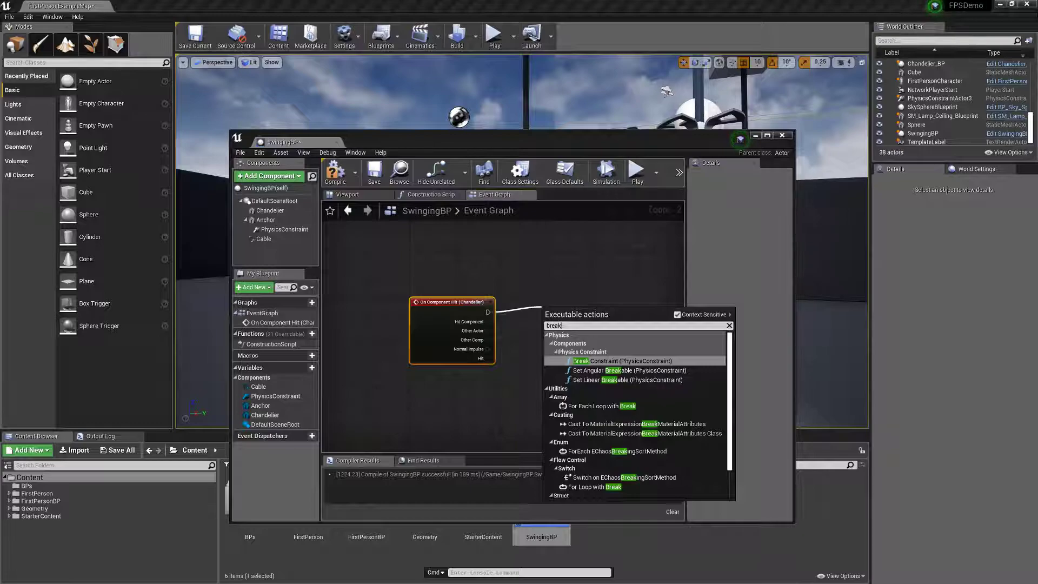
{"action": "key", "text": "Return"}
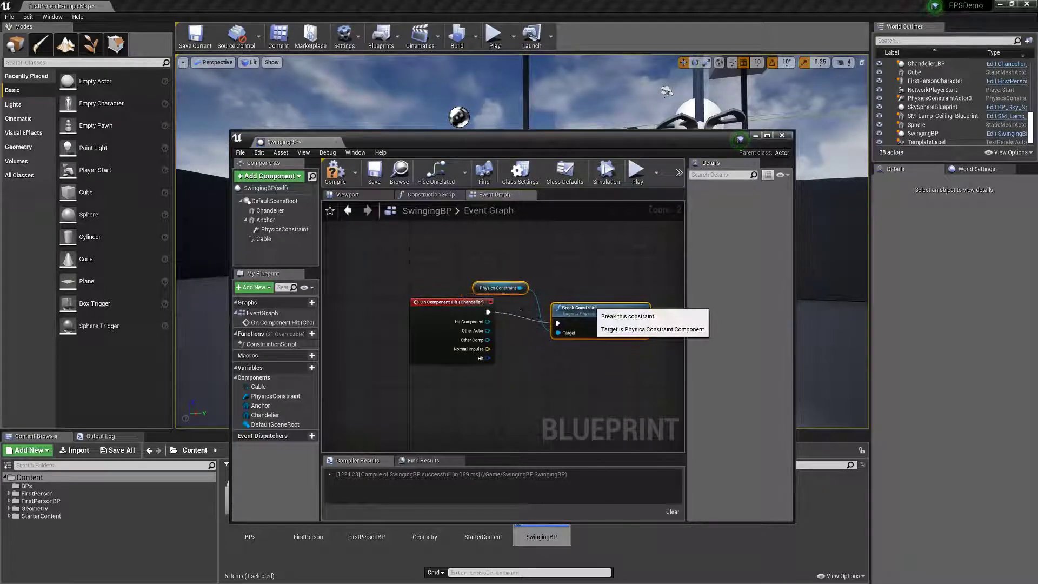
Move the Break Constraint node farther from the hit event and place the Physics Constraint reference below the execution wire
{"action": "left_click_drag", "start_coordinate": [632, 387], "coordinate": [666, 297]}
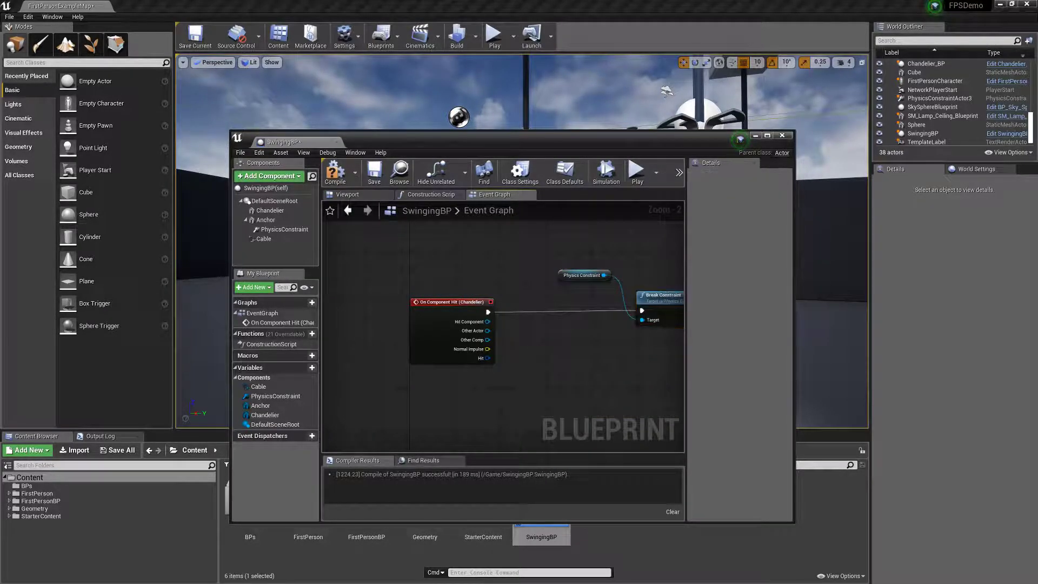
{"action": "left_click_drag", "start_coordinate": [574, 275], "coordinate": [564, 384]}
{"action": "right_click_drag", "start_coordinate": [560, 329], "coordinate": [455, 286]}
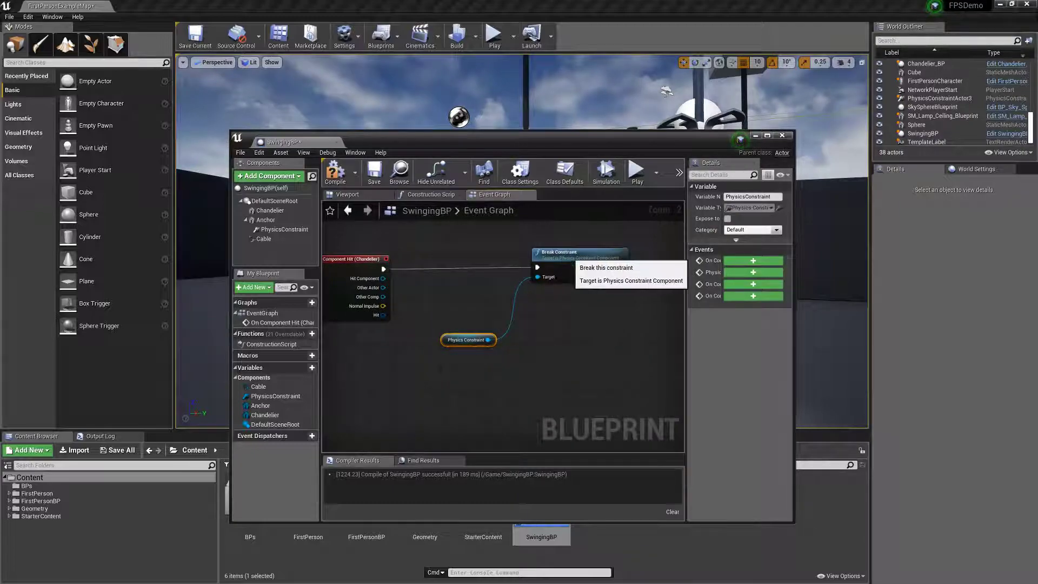
Play-test the level, shooting the SwingingBP chandelier to check that a hit breaks its constraint, and end the session
{"action": "left_click_drag", "start_coordinate": [377, 146], "coordinate": [685, 490]}
{"action": "left_click", "coordinate": [494, 35]}
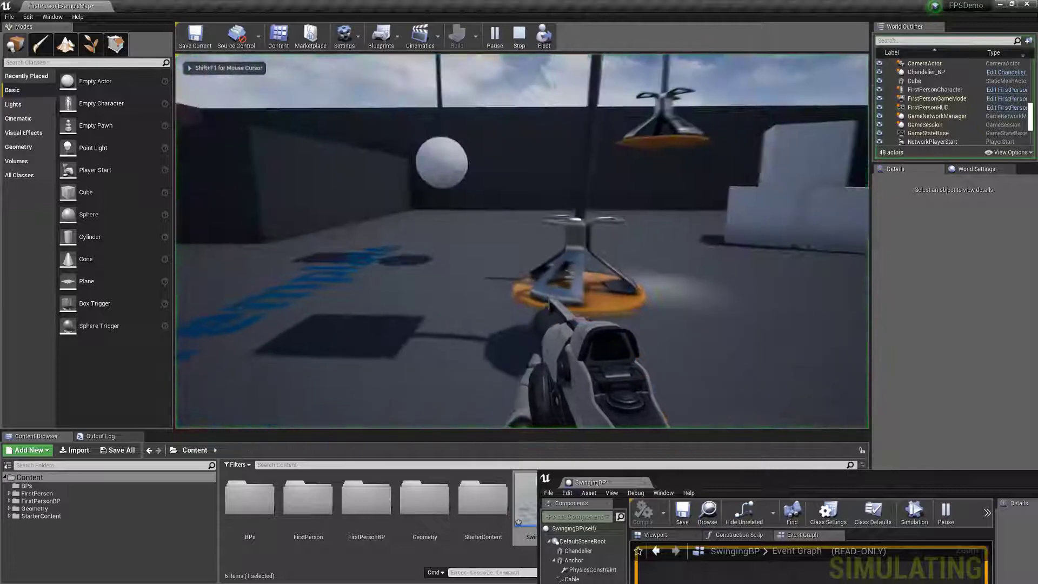
{"action": "key", "text": "s"}
{"action": "left_click", "coordinate": [522, 241]}
{"action": "key", "text": "d"}
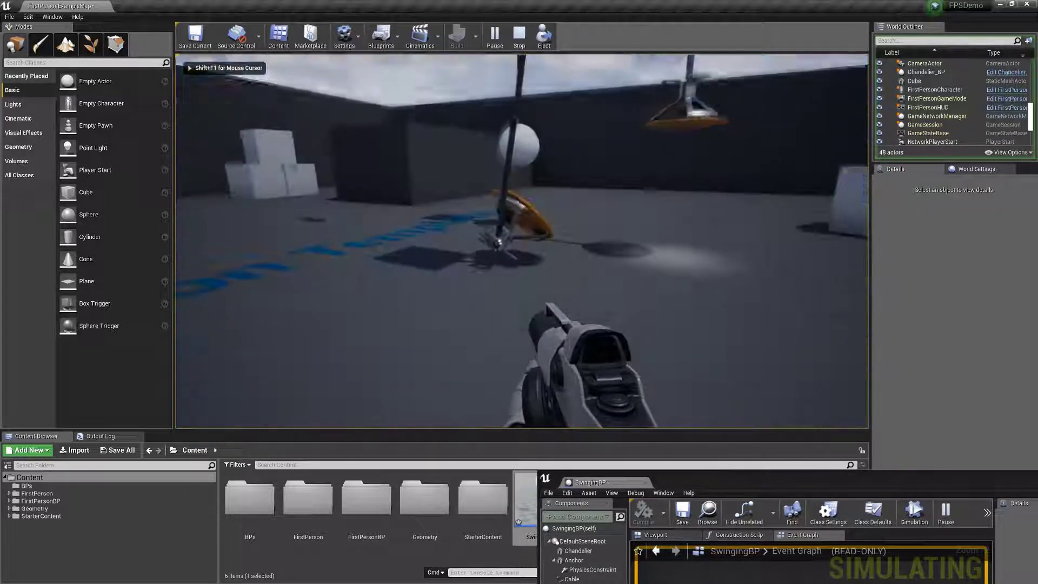
{"action": "key", "text": "w"}
{"action": "left_click", "coordinate": [522, 241]}
{"action": "key", "text": "d"}
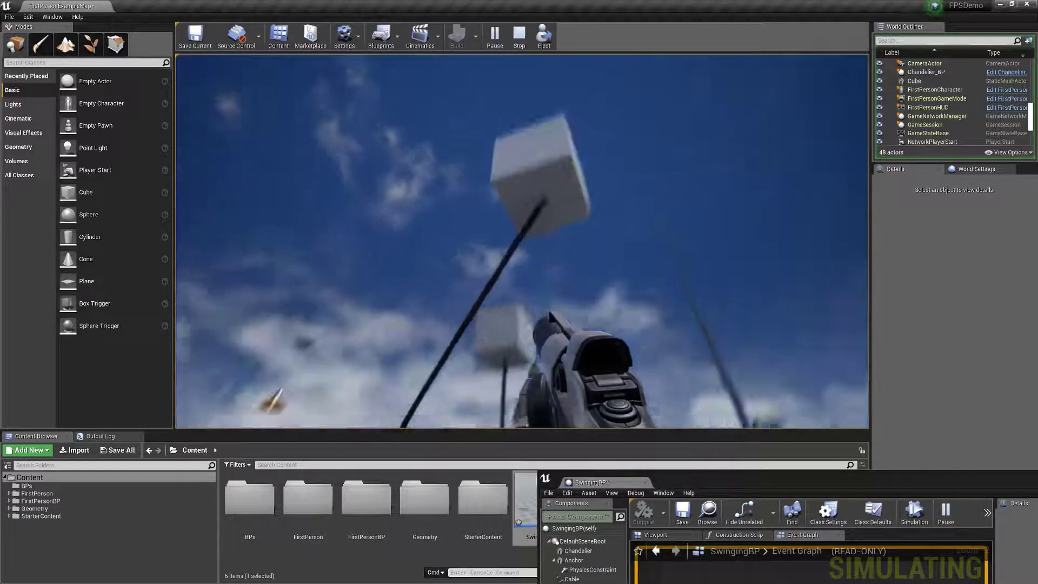
{"action": "key", "text": "Escape"}
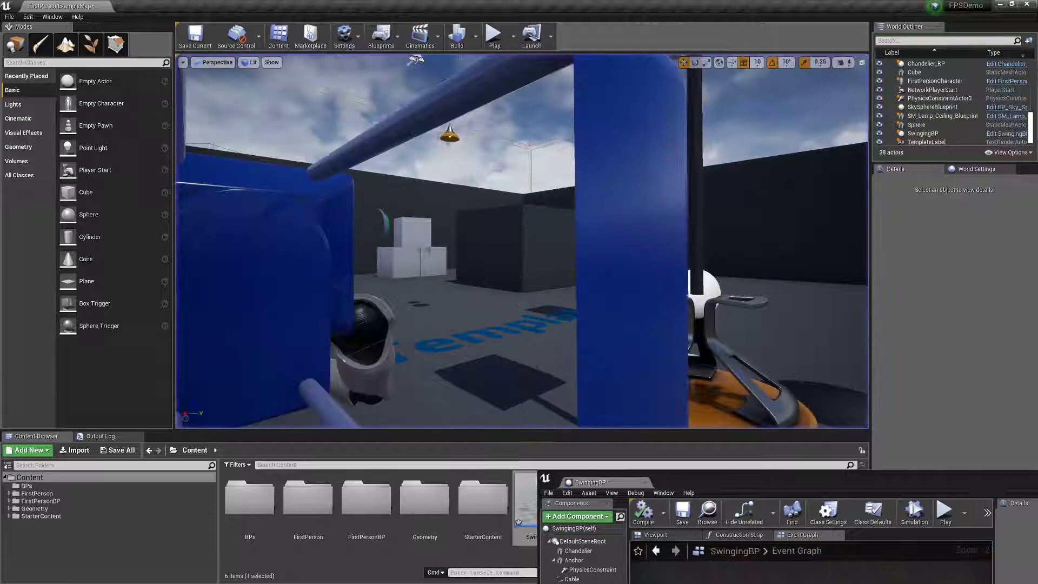
Shift the Break Constraint node away from the Chandelier's hit event and add a Delay node between them
{"action": "left_click_drag", "start_coordinate": [720, 479], "coordinate": [481, 150]}
{"action": "mouse_move", "coordinate": [521, 280]}
{"action": "right_mouse_down"}
{"action": "mouse_move", "coordinate": [593, 294]}
{"action": "mouse_move", "coordinate": [562, 300]}
{"action": "mouse_move", "coordinate": [507, 274]}
{"action": "right_mouse_up"}
{"action": "scroll", "coordinate": [562, 301], "scroll_direction": "down", "scroll_amount": 1}
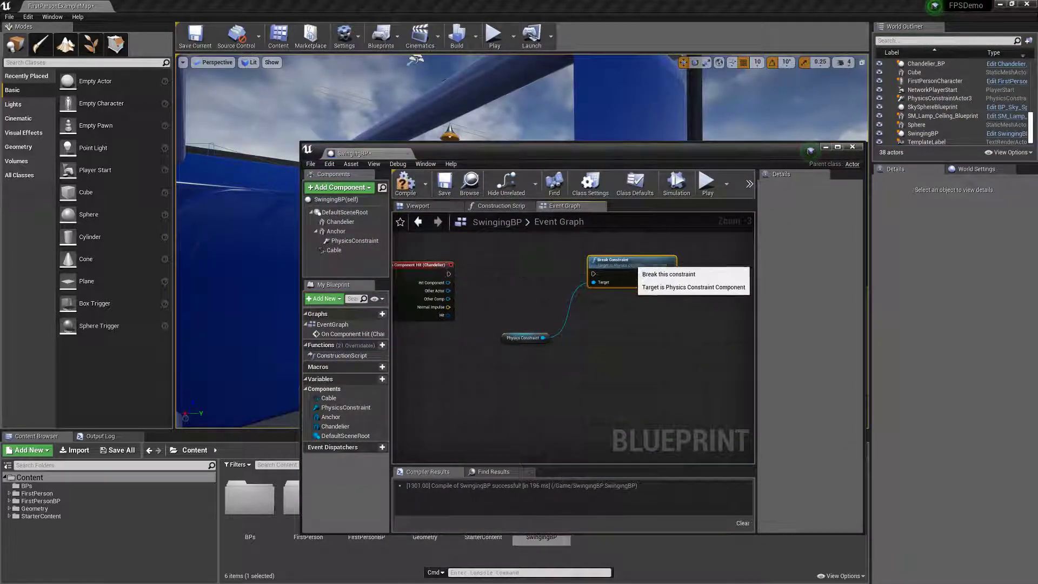
{"action": "left_click_drag", "start_coordinate": [628, 260], "coordinate": [653, 276]}
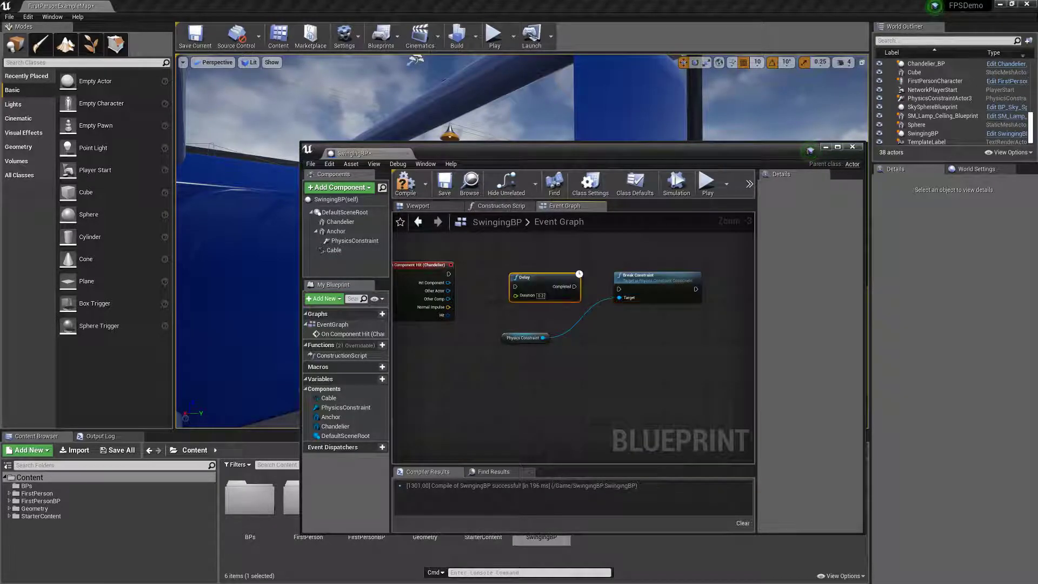
{"action": "right_click", "coordinate": [508, 266]}
{"action": "type", "text": "d"}
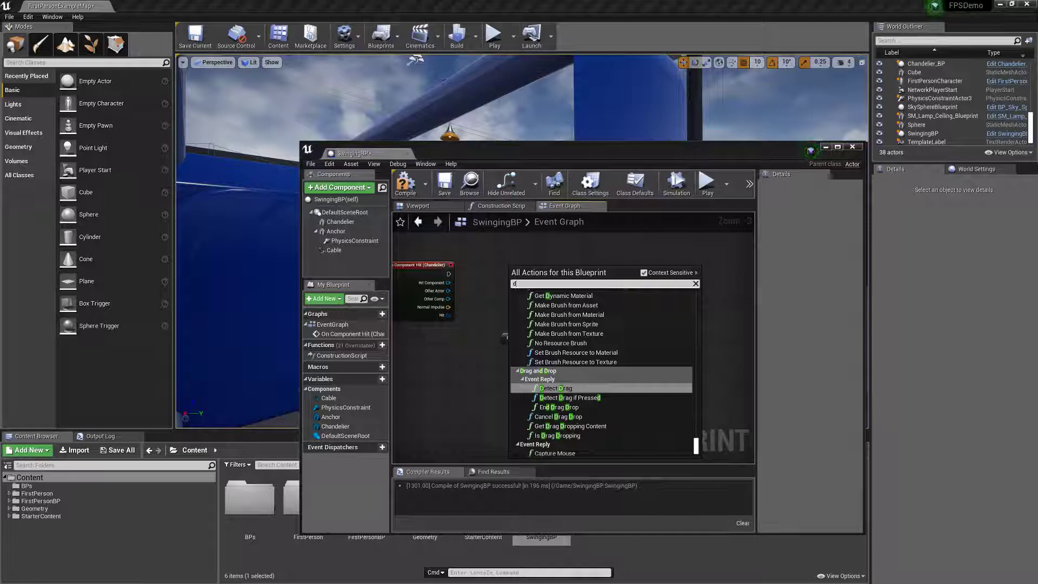
{"action": "type", "text": "ela"}
{"action": "key", "text": "Return"}
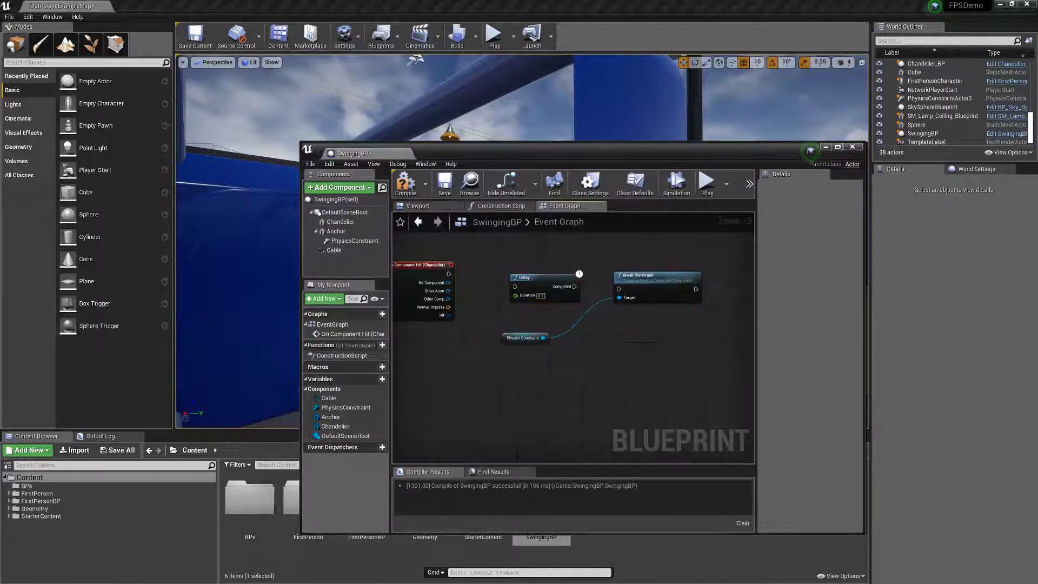
Set the Delay's duration, wire it in line between the Chandelier's hit event and Break Constraint, and compile the blueprint
{"action": "left_click", "coordinate": [541, 296]}
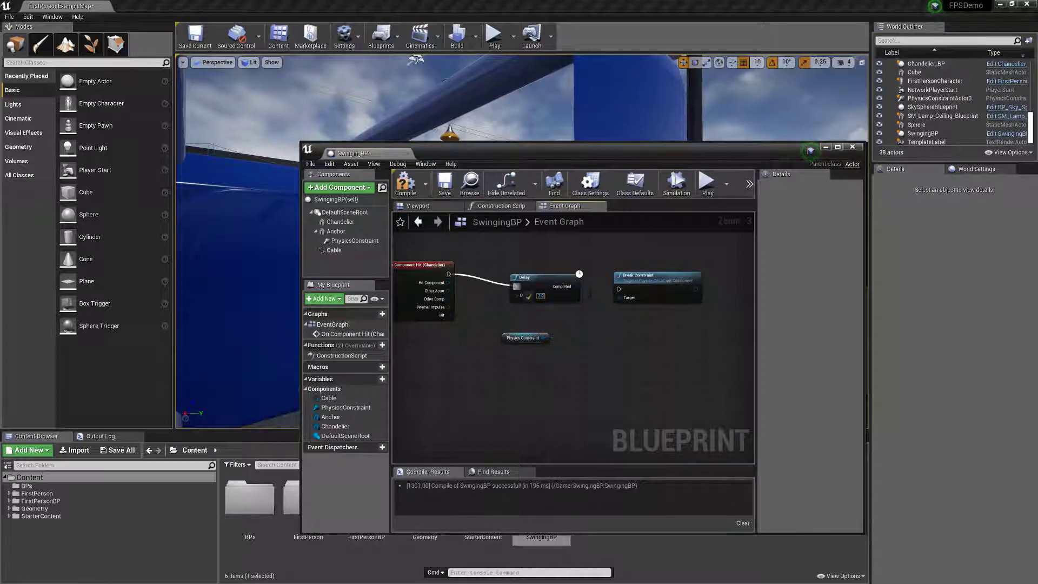
{"action": "left_click_drag", "start_coordinate": [517, 286], "coordinate": [527, 264]}
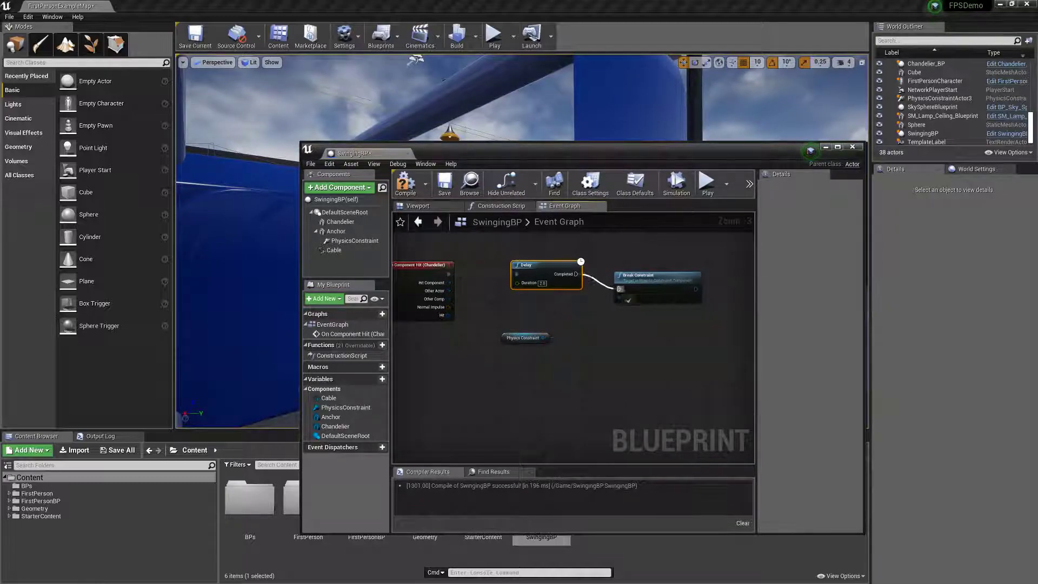
{"action": "left_click_drag", "start_coordinate": [649, 276], "coordinate": [653, 260]}
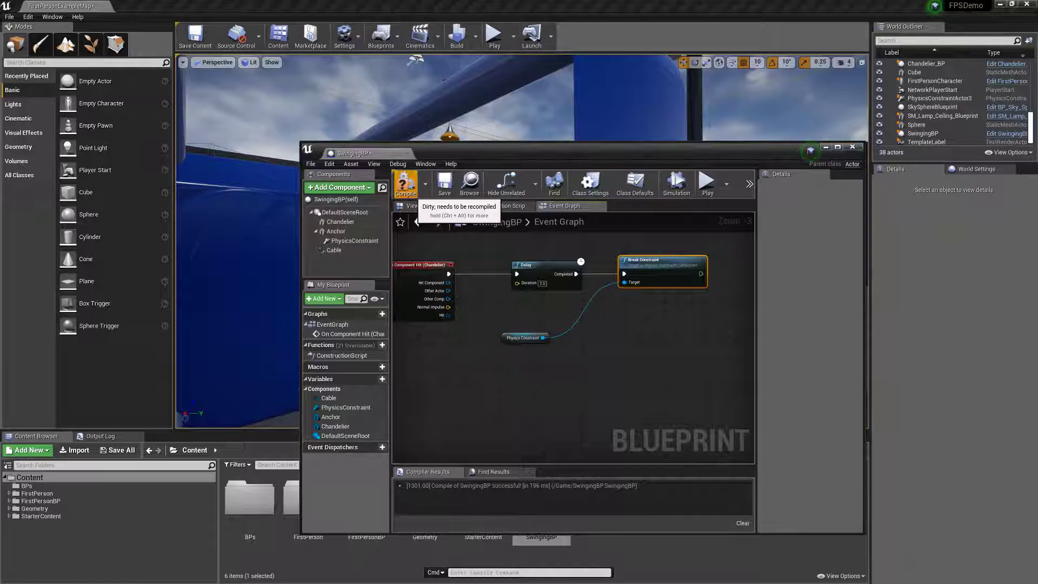
{"action": "left_click", "coordinate": [409, 187]}
Play-test the level to check the chandelier's delayed break from its constraint, and end the session
{"action": "left_click_drag", "start_coordinate": [476, 151], "coordinate": [630, 396]}
{"action": "left_click", "coordinate": [494, 35]}
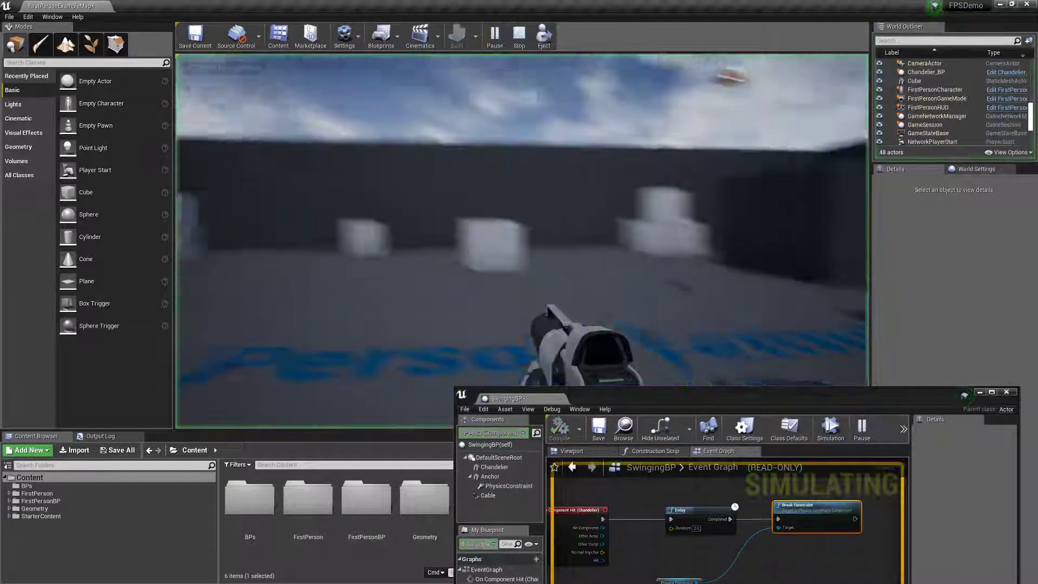
{"action": "key", "text": "d"}
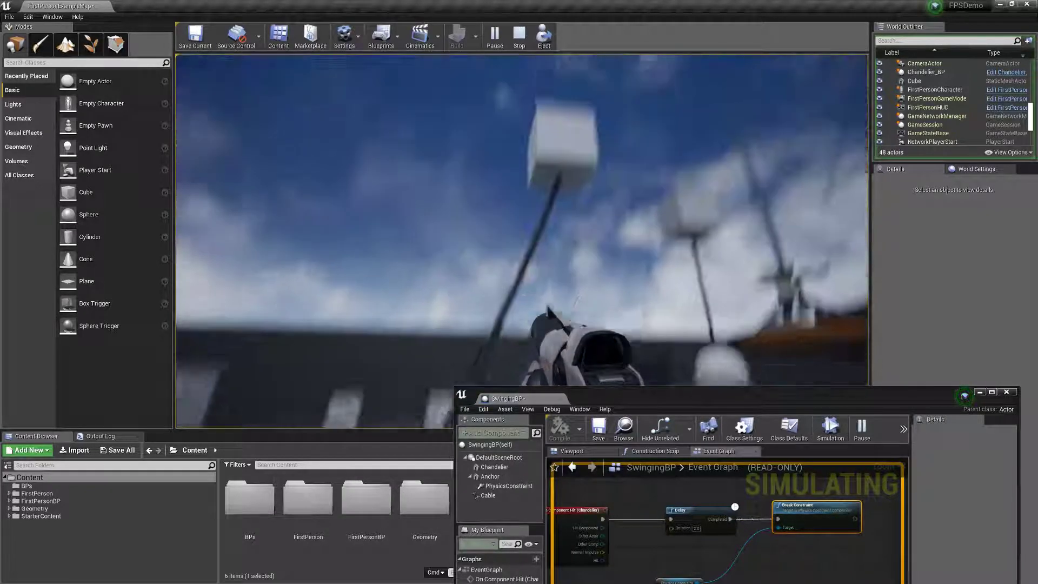
{"action": "key", "text": "Escape"}
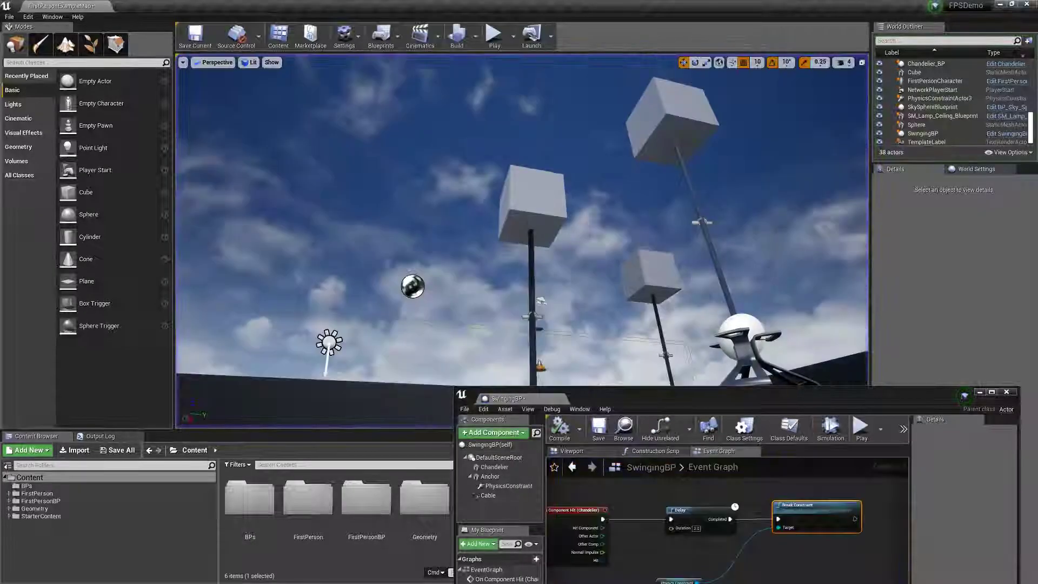
Review the Cable component's attach-end settings and add a Set Attach End To node targeting the Cable to the Event Graph
{"action": "left_click_drag", "start_coordinate": [656, 399], "coordinate": [441, 159]}
{"action": "right_click_drag", "start_coordinate": [591, 336], "coordinate": [473, 360]}
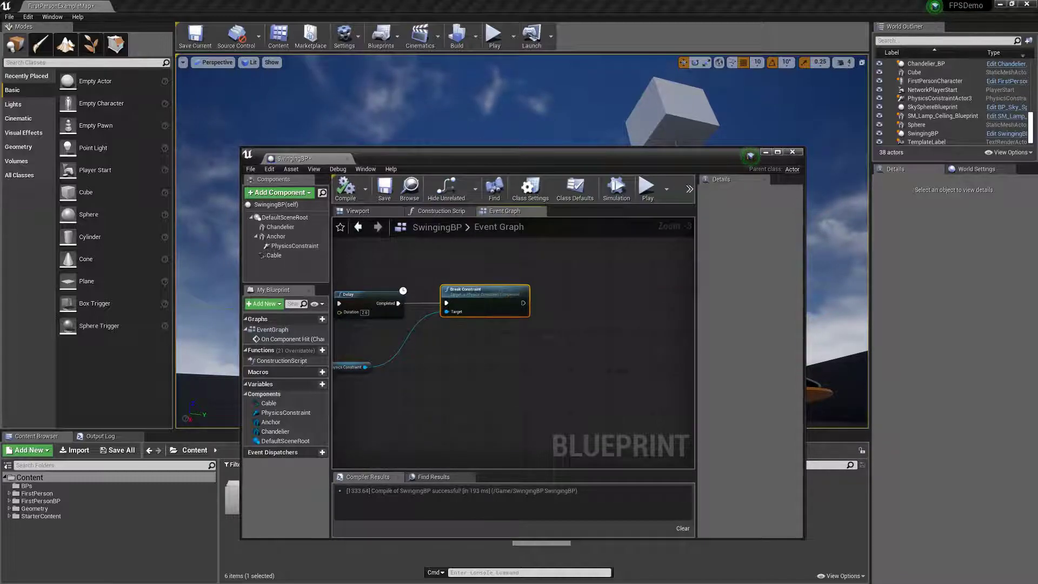
{"action": "right_click", "coordinate": [559, 308]}
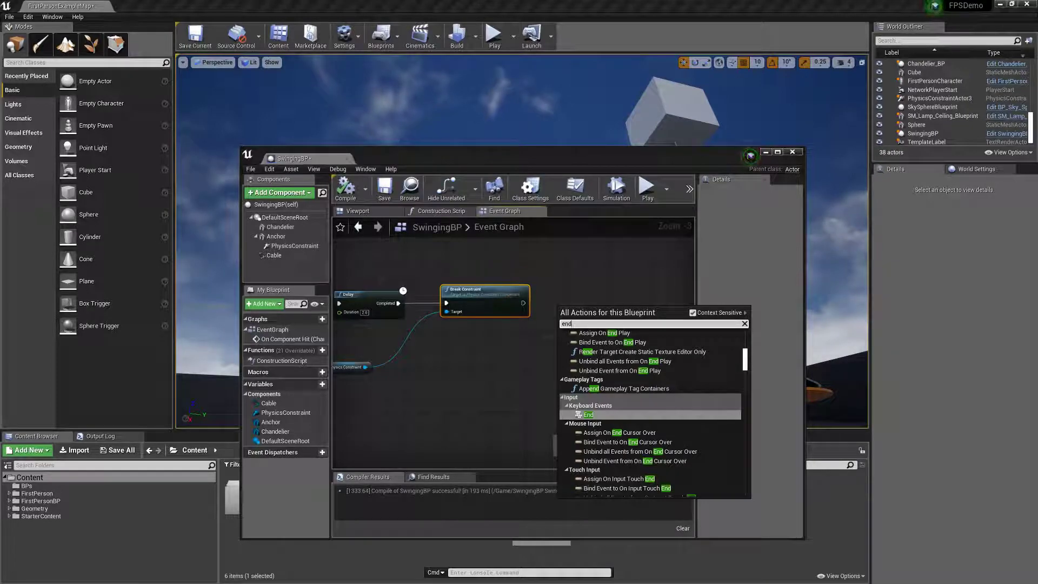
{"action": "left_click", "coordinate": [274, 255]}
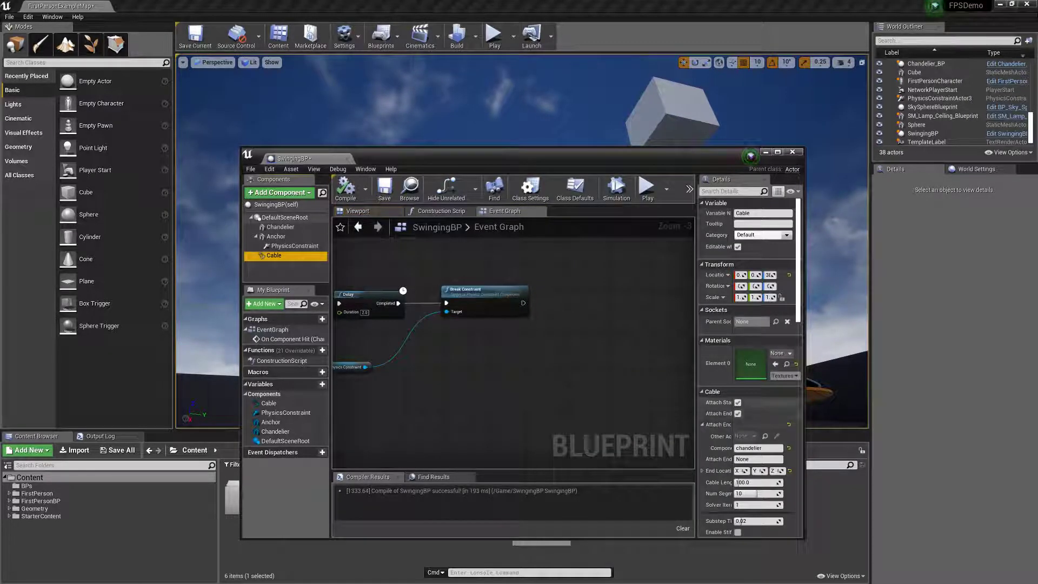
{"action": "left_click_drag", "start_coordinate": [696, 325], "coordinate": [666, 324]}
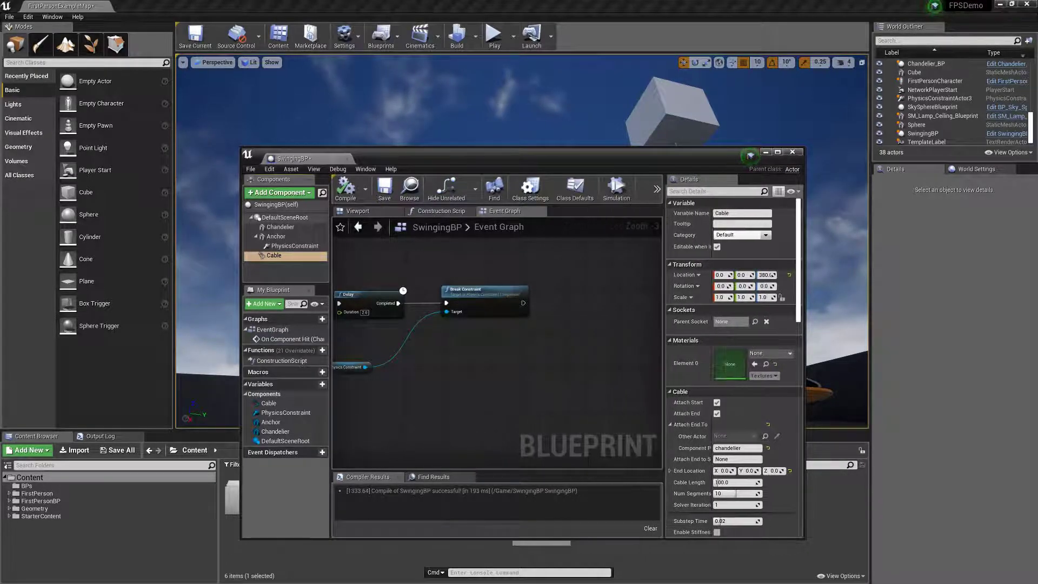
{"action": "right_click", "coordinate": [563, 369]}
{"action": "type", "text": "attach"}
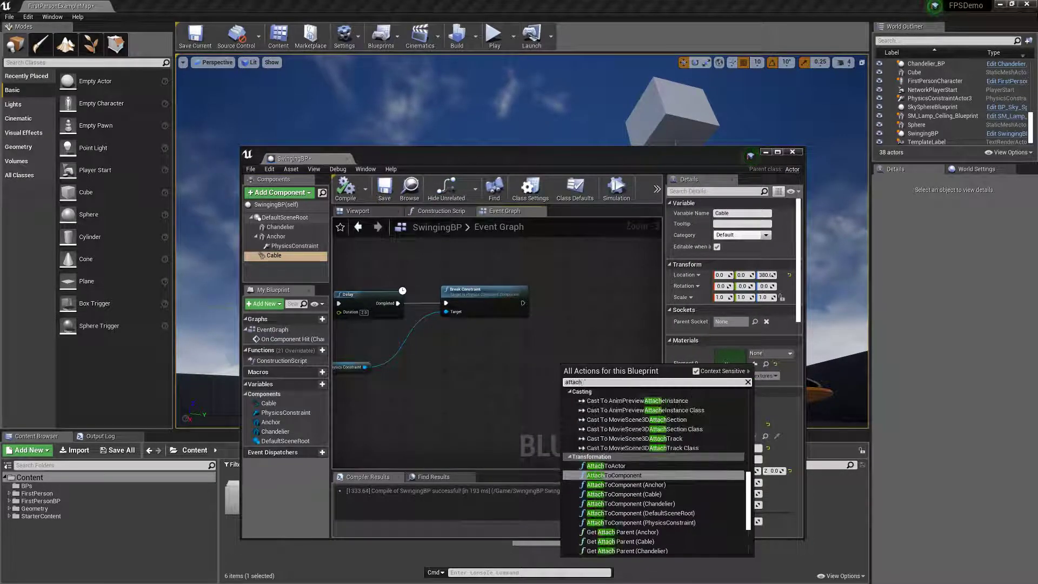
{"action": "type", "text": "end"}
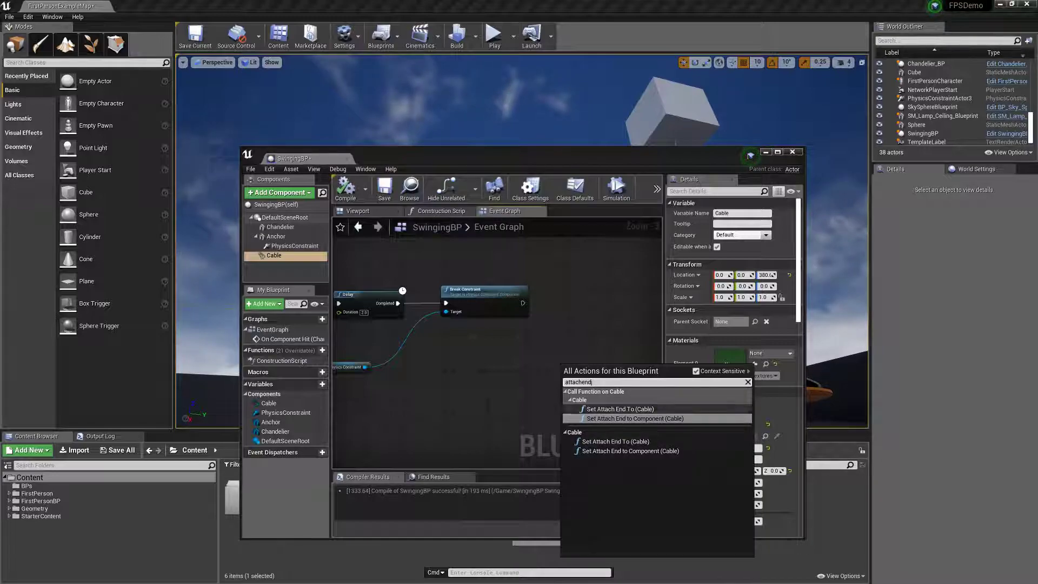
{"action": "left_click", "coordinate": [617, 409]}
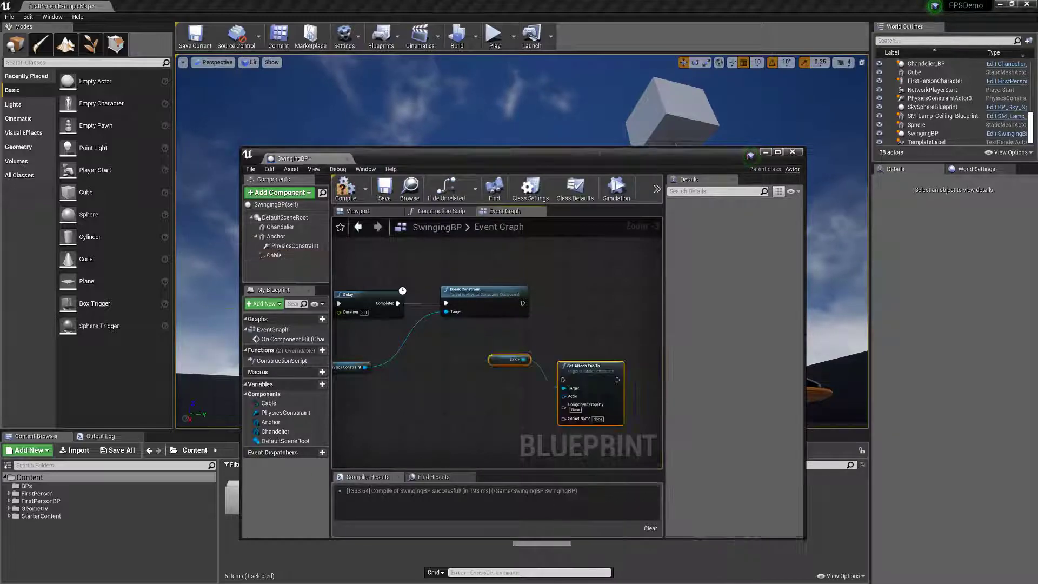
Connect Set Attach End To in line after Break Constraint and place the Cable reference between them, below the execution wire
{"action": "left_click_drag", "start_coordinate": [607, 370], "coordinate": [607, 283]}
{"action": "left_click_drag", "start_coordinate": [492, 272], "coordinate": [518, 413]}
{"action": "left_click_drag", "start_coordinate": [613, 327], "coordinate": [600, 289]}
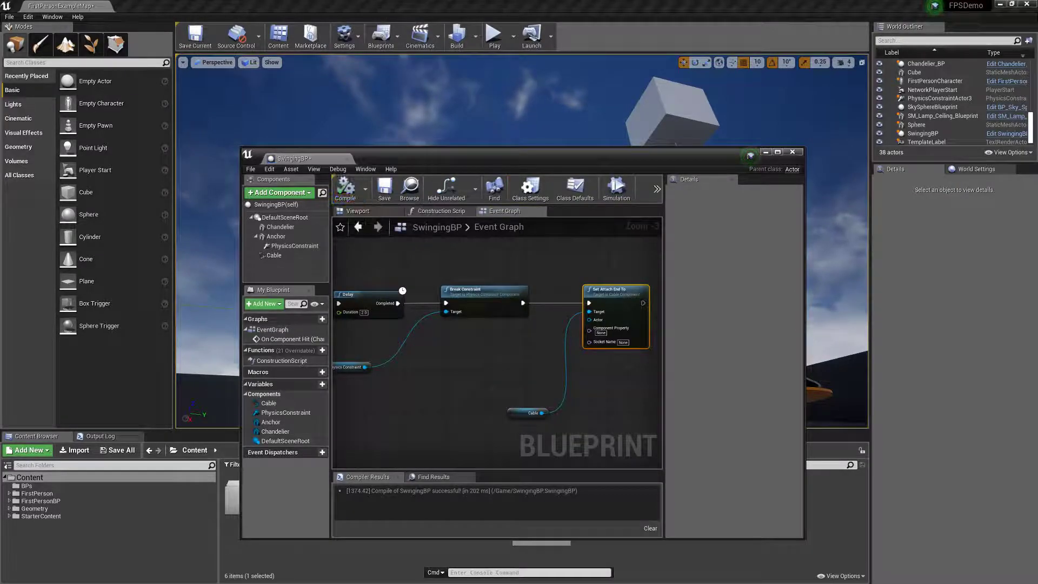
{"action": "left_click_drag", "start_coordinate": [530, 413], "coordinate": [510, 341]}
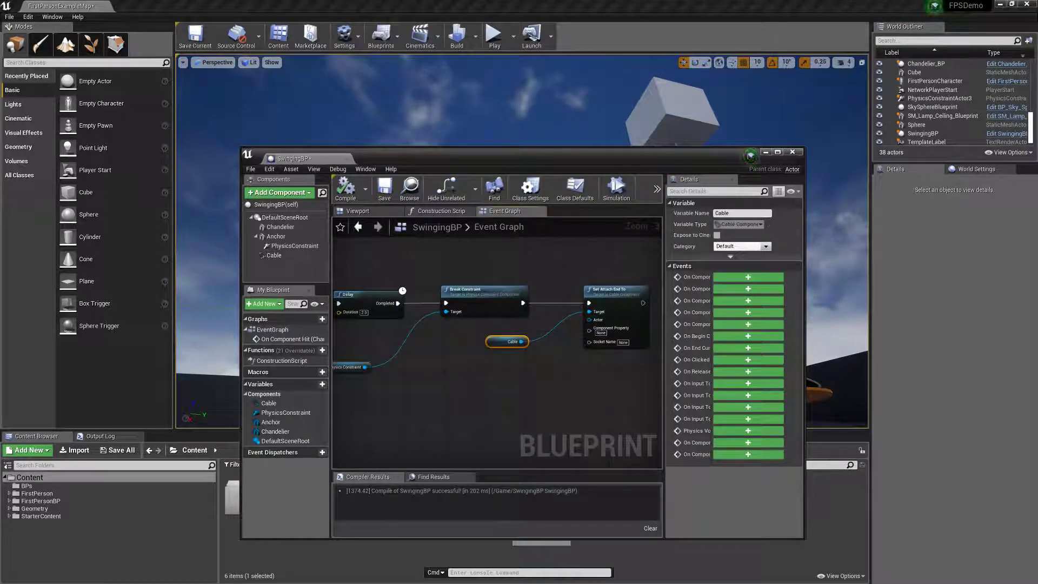
Play-test the level, shooting the chandelier to check that the cable's end detaches when the constraint breaks, and end the session
{"action": "left_click_drag", "start_coordinate": [570, 155], "coordinate": [604, 496]}
{"action": "right_click_drag", "start_coordinate": [601, 325], "coordinate": [671, 411]}
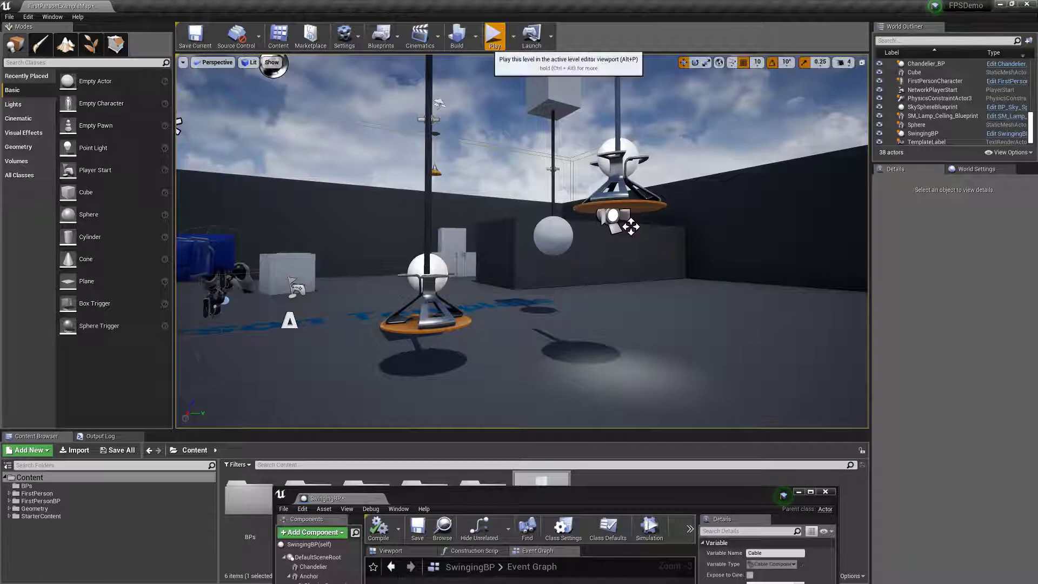
{"action": "left_click", "coordinate": [495, 36]}
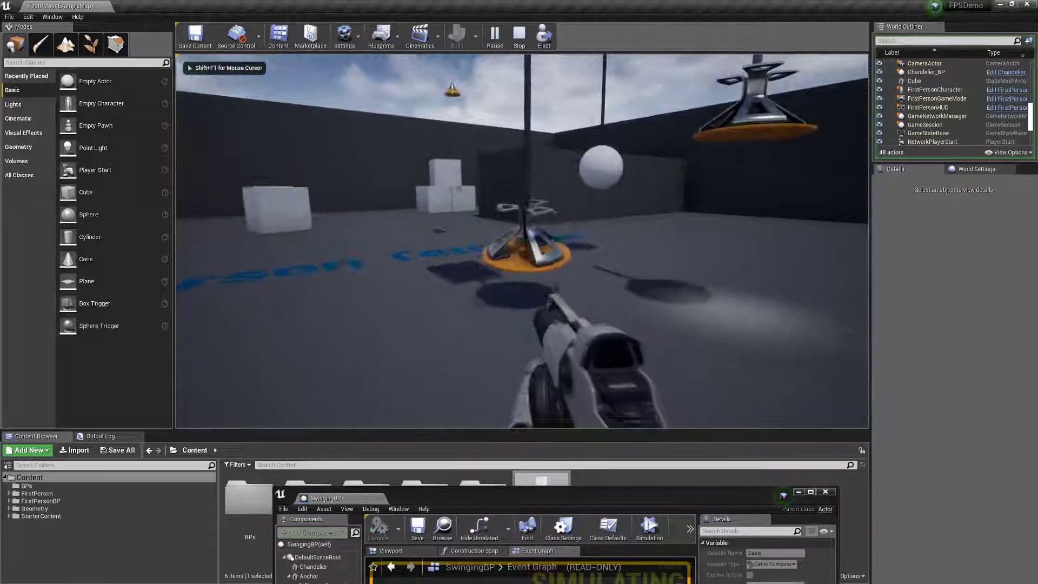
{"action": "key", "text": "d"}
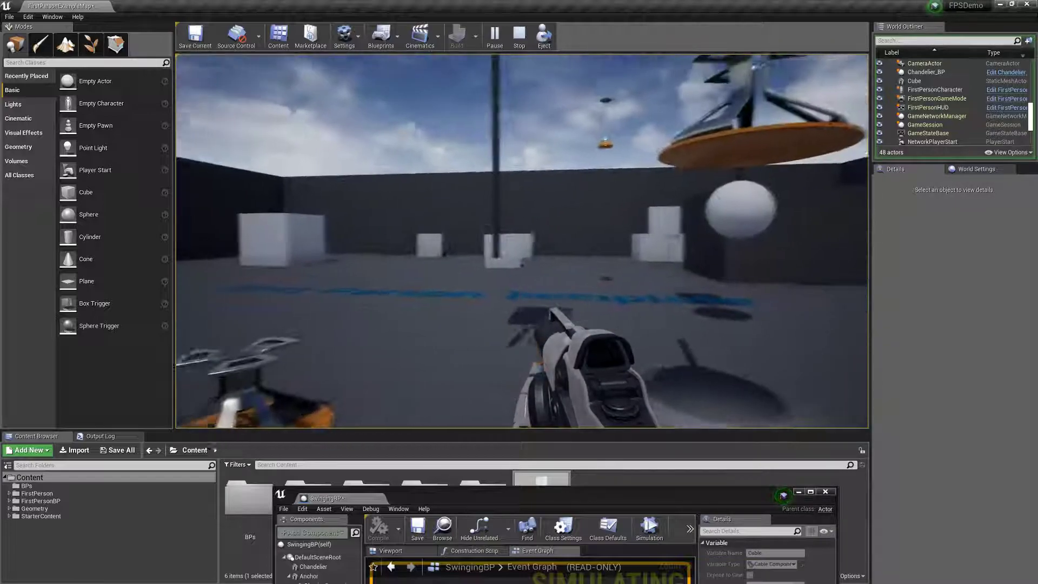
{"action": "key", "text": "w"}
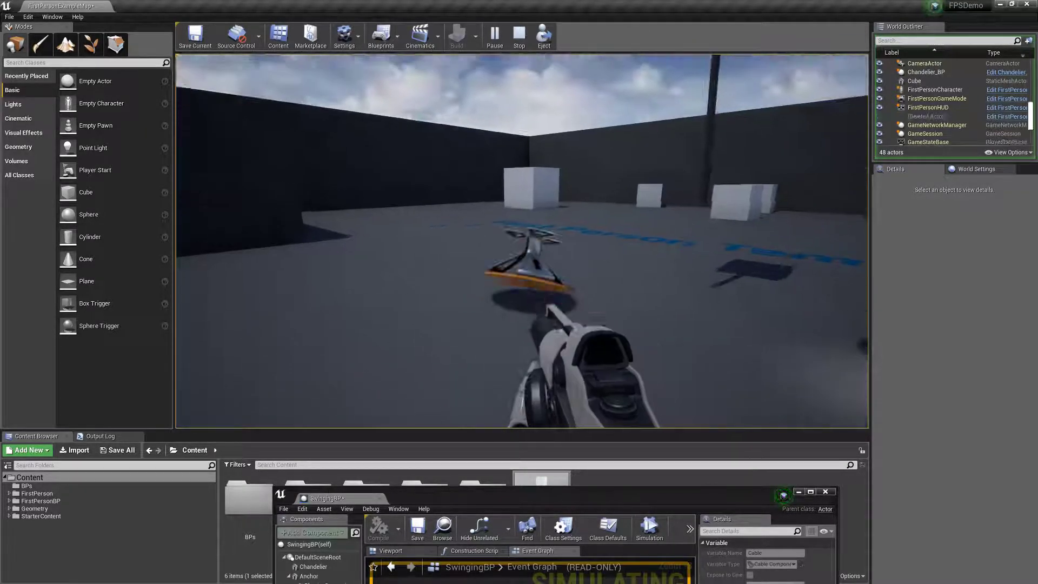
{"action": "left_click", "coordinate": [522, 241]}
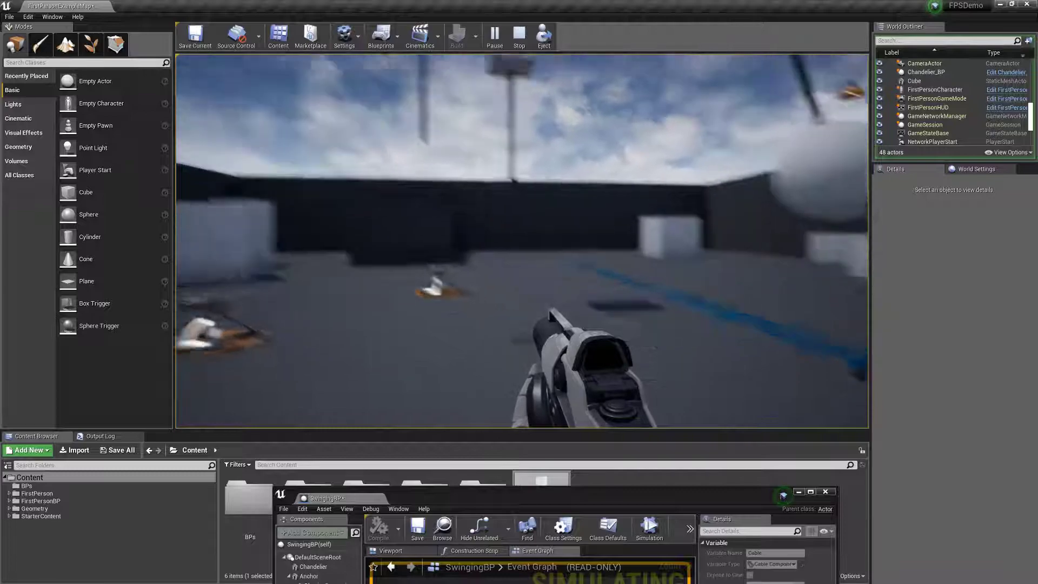
{"action": "left_click", "coordinate": [523, 249]}
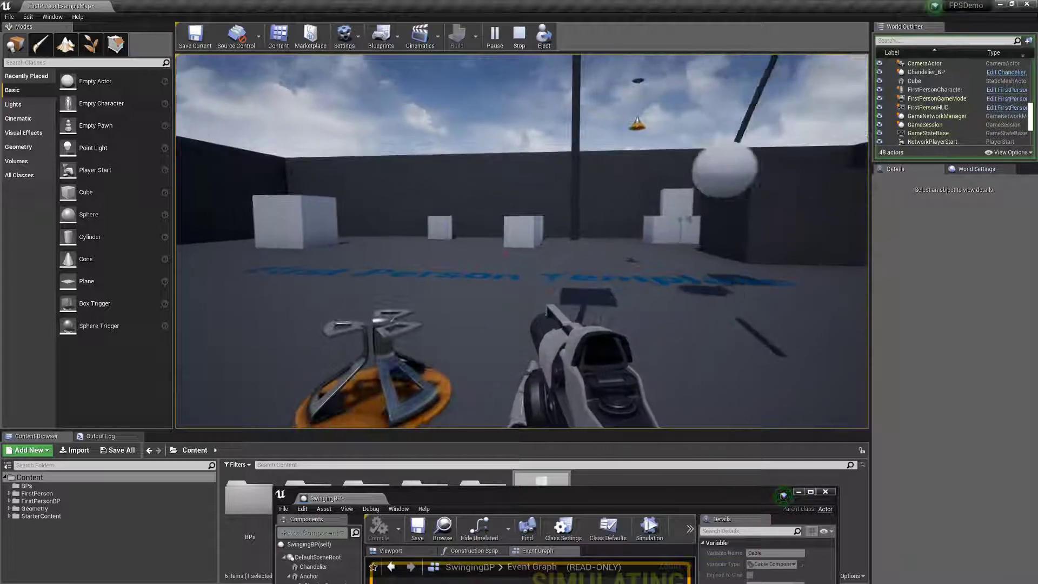
{"action": "key", "text": "Escape"}
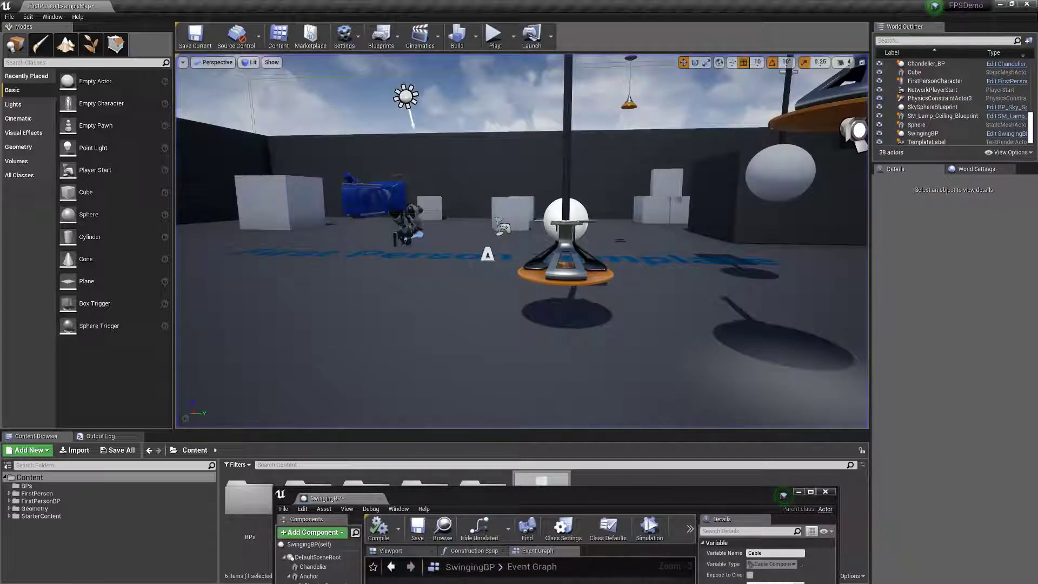
Add a Spot Light component to SwingingBP under its default name and leave it selected in the blueprint's viewport
{"action": "left_click_drag", "start_coordinate": [411, 496], "coordinate": [402, 196]}
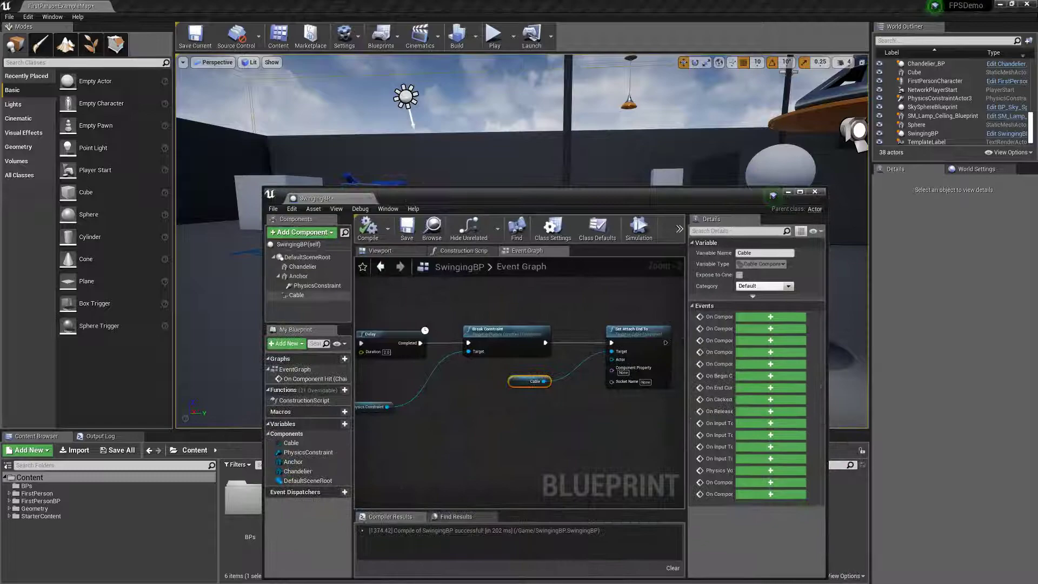
{"action": "left_click", "coordinate": [380, 250]}
{"action": "left_click", "coordinate": [303, 233]}
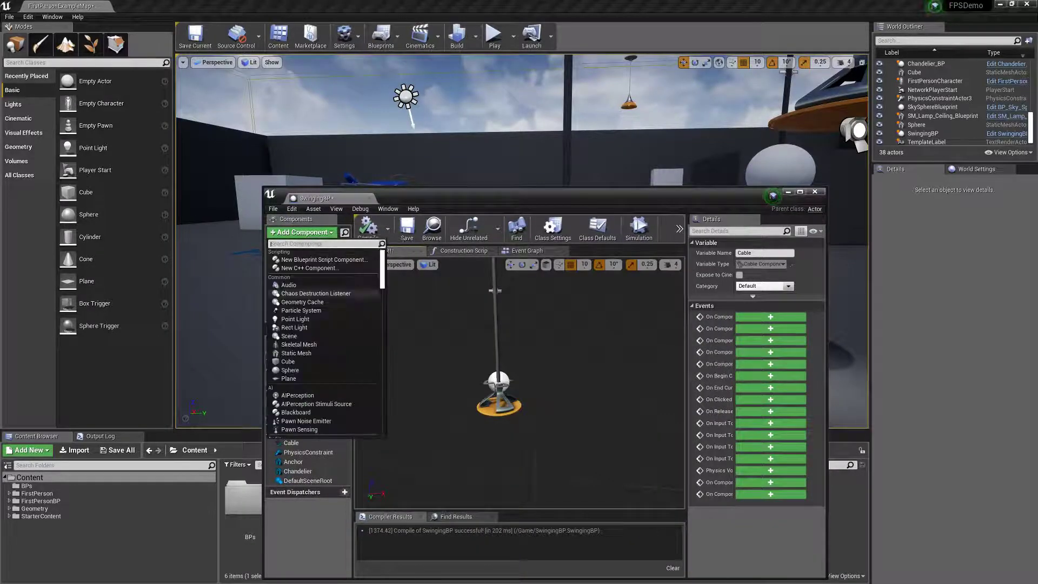
{"action": "type", "text": "light"}
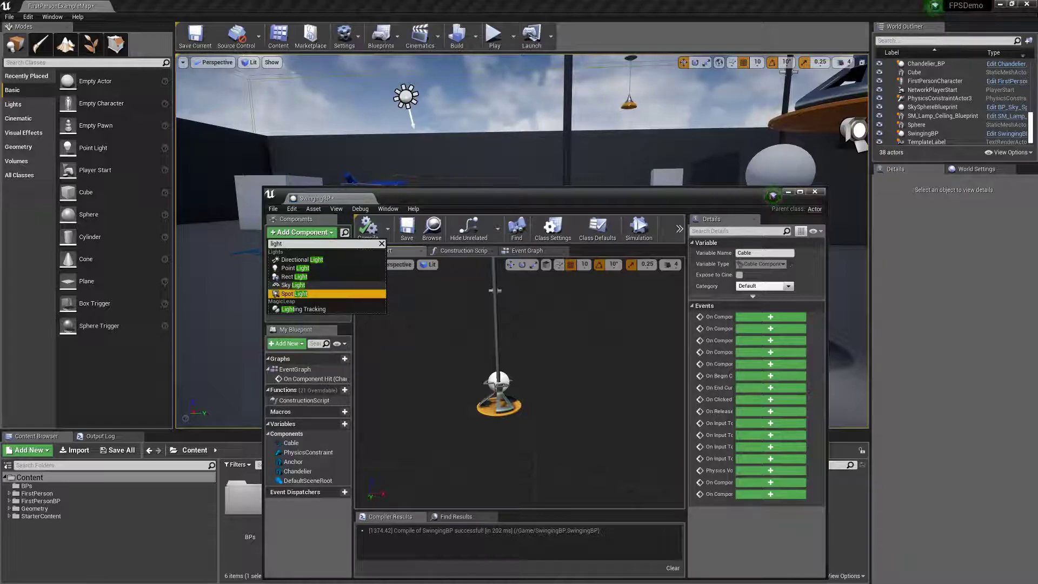
{"action": "left_click", "coordinate": [303, 294]}
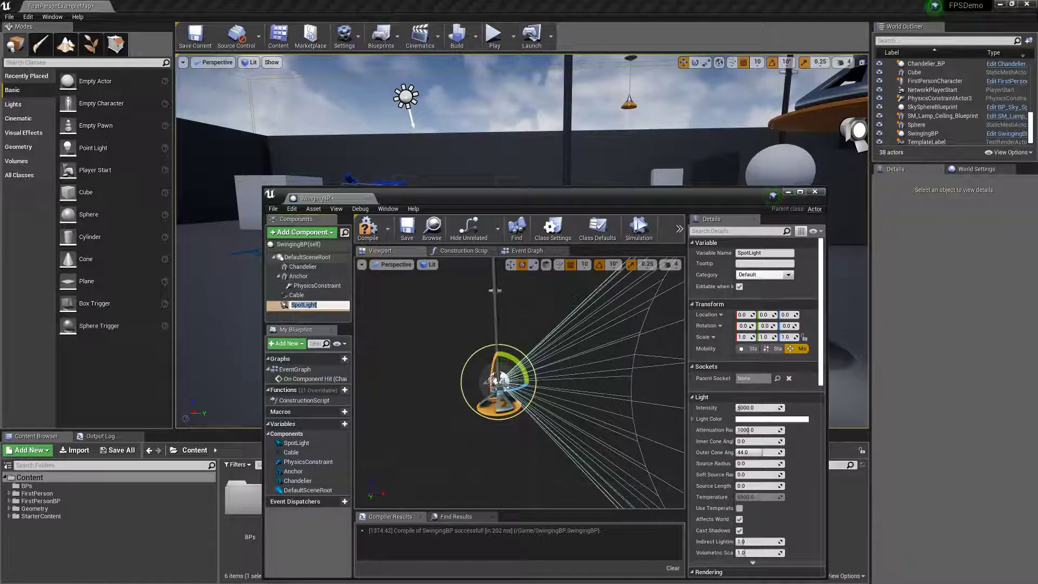
{"action": "left_click", "coordinate": [297, 295]}
{"action": "left_click", "coordinate": [302, 305]}
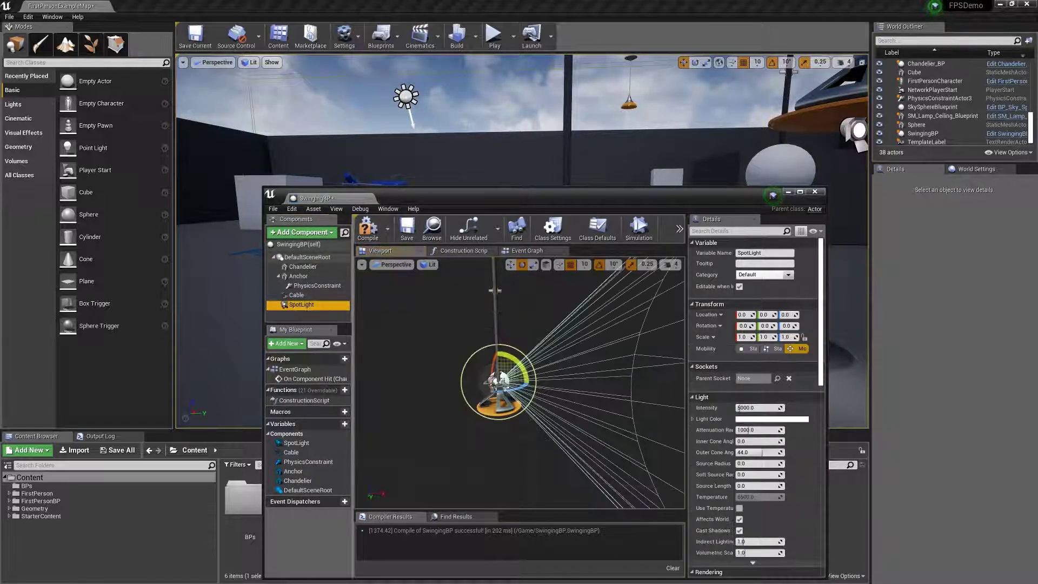
Rotate the Spot Light to shine straight down and lower it just beneath the chandelier, to about -90 on Z
{"action": "left_click_drag", "start_coordinate": [520, 363], "coordinate": [506, 418]}
{"action": "key", "text": "ctrl+z"}
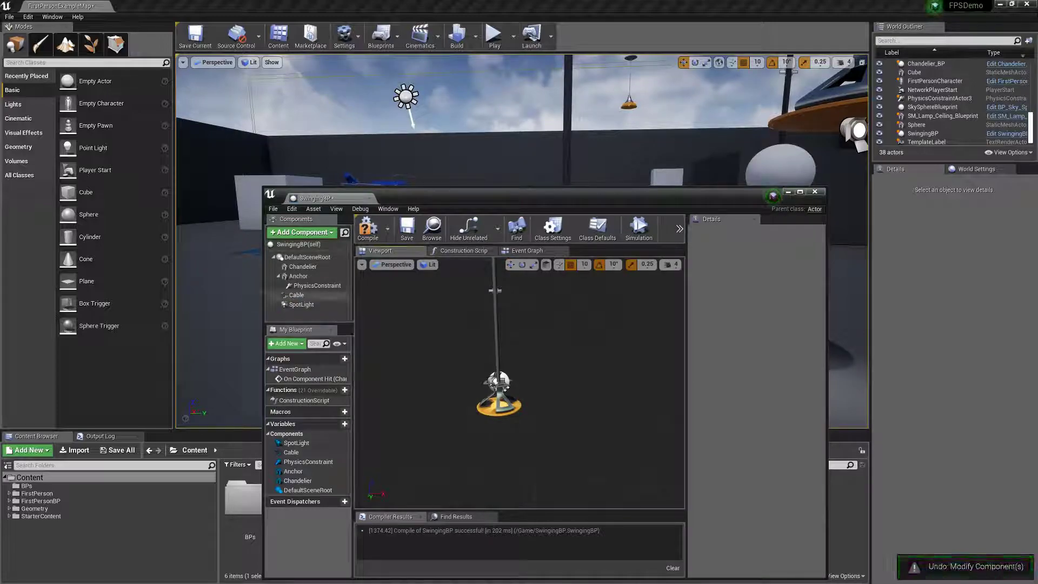
{"action": "left_click", "coordinate": [301, 305]}
{"action": "left_click_drag", "start_coordinate": [498, 383], "coordinate": [500, 429]}
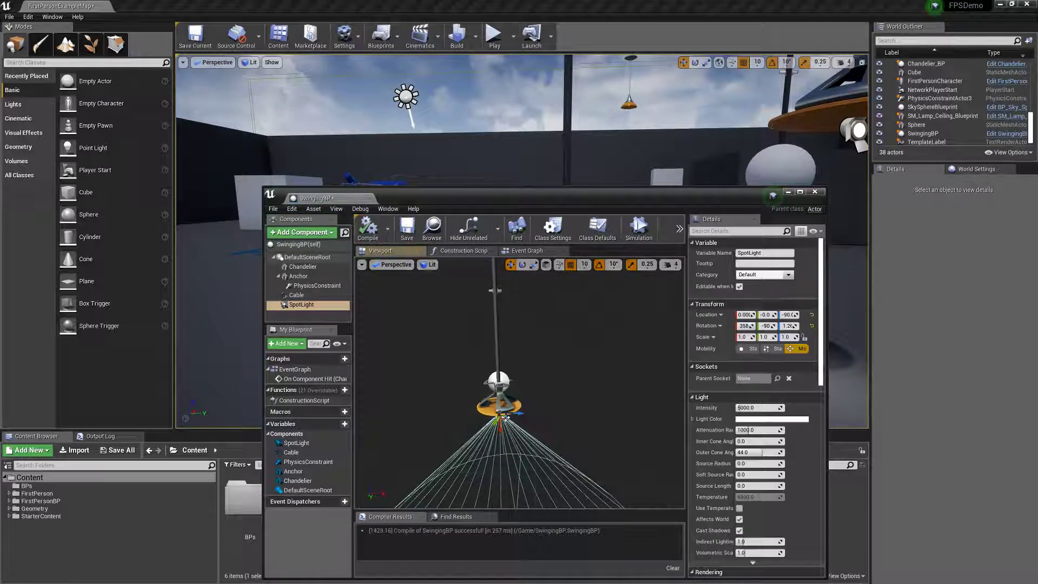
Uncover the level view and play-test the level twice, checking the Spot Light's pool of light on the floor against the moving chandelier
{"action": "left_click_drag", "start_coordinate": [400, 202], "coordinate": [578, 484]}
{"action": "key", "text": "alt+p"}
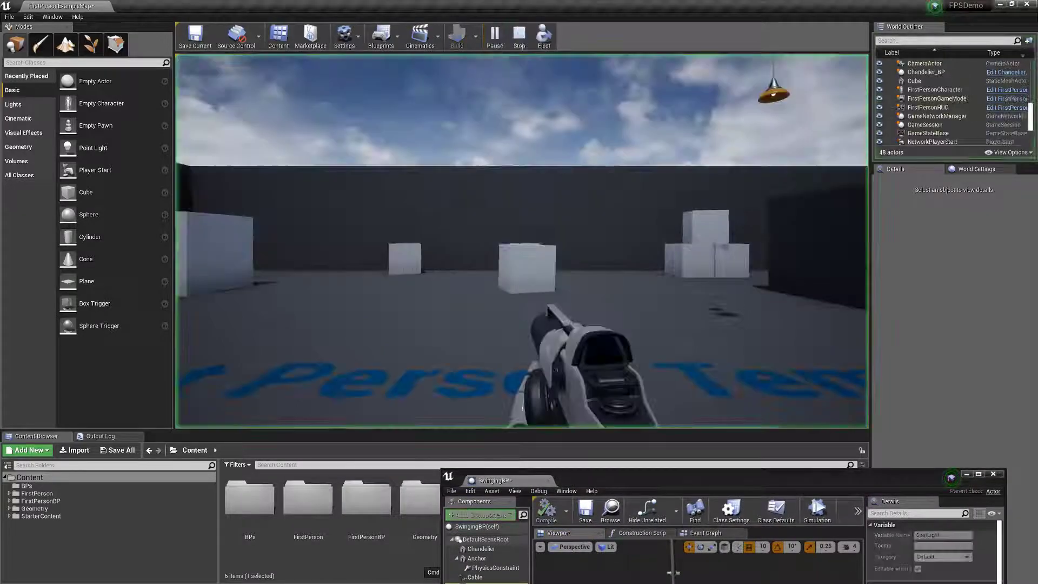
{"action": "key", "text": "s"}
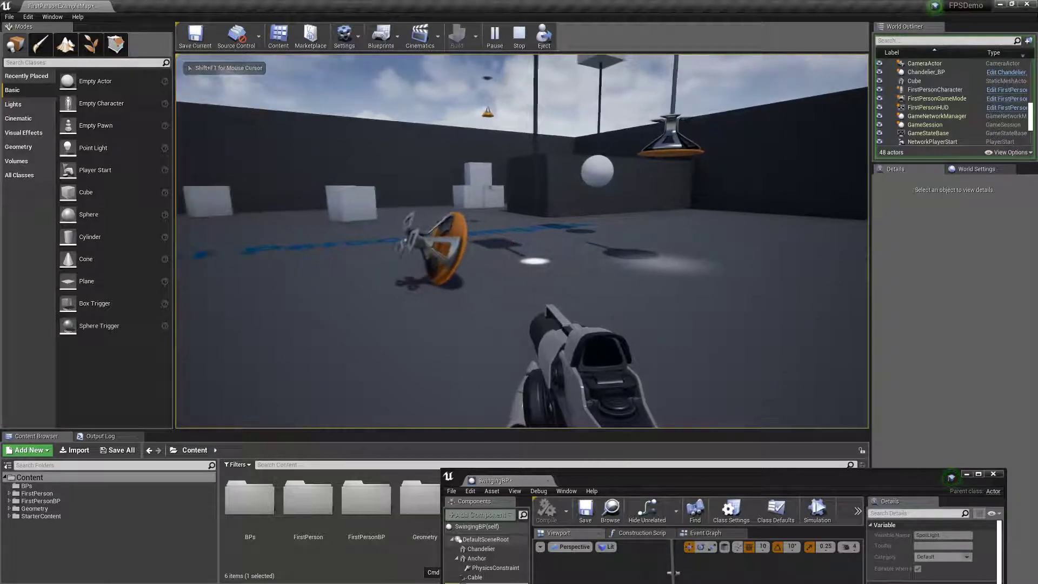
{"action": "key", "text": "Escape"}
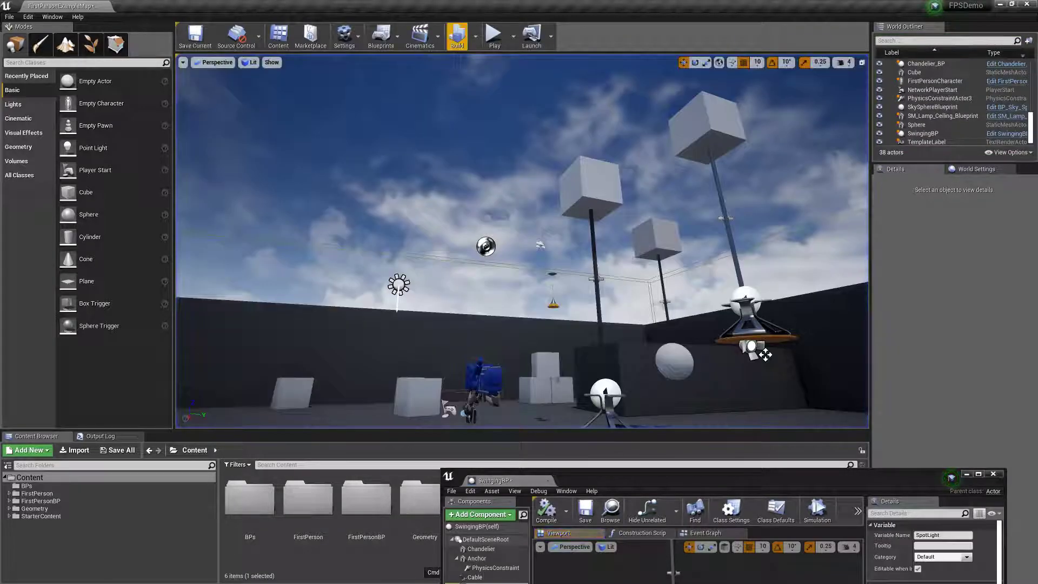
{"action": "key", "text": "alt+p"}
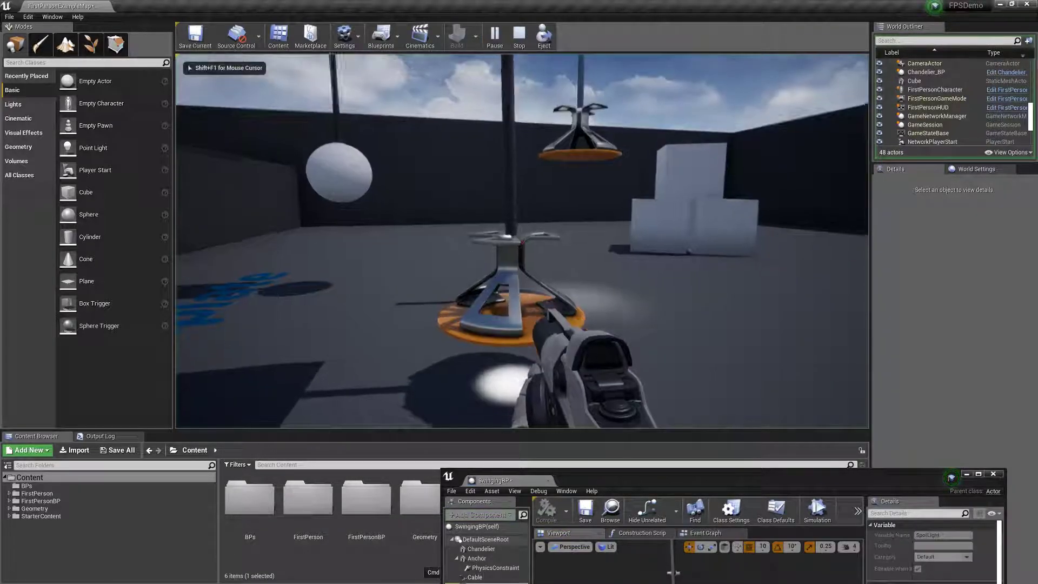
{"action": "key", "text": "s"}
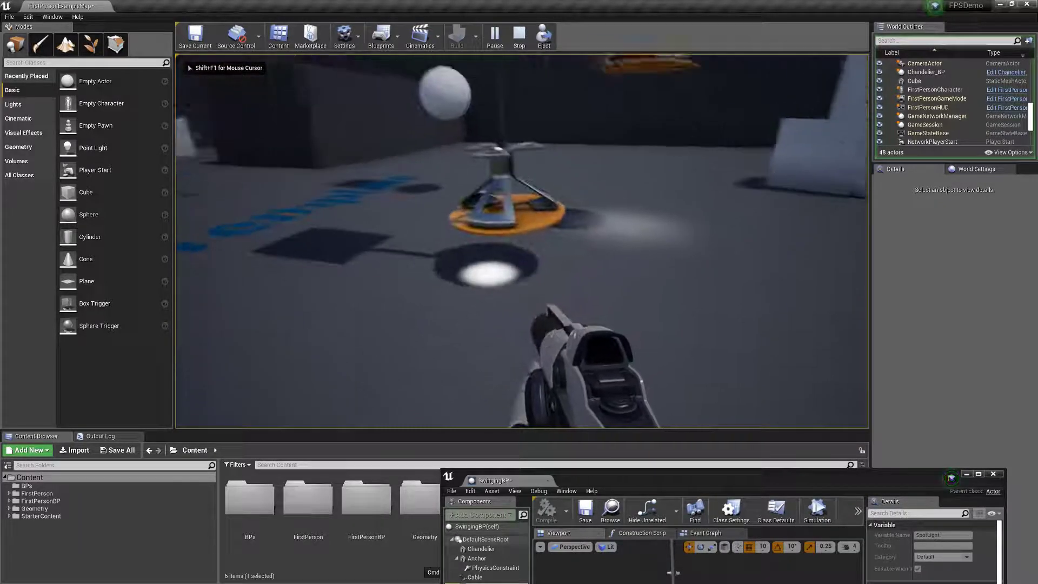
{"action": "key", "text": "a"}
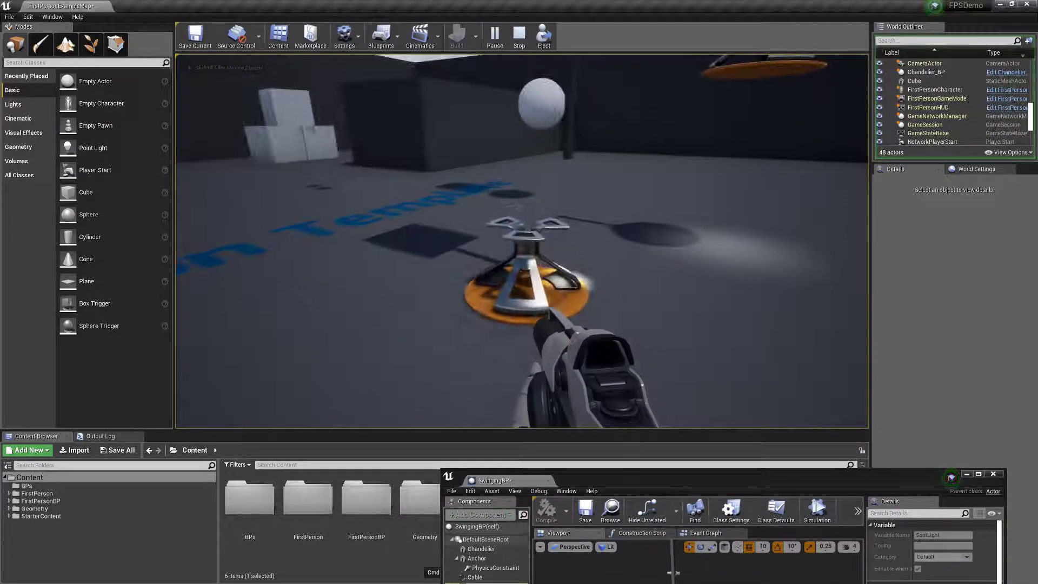
{"action": "key", "text": "Escape"}
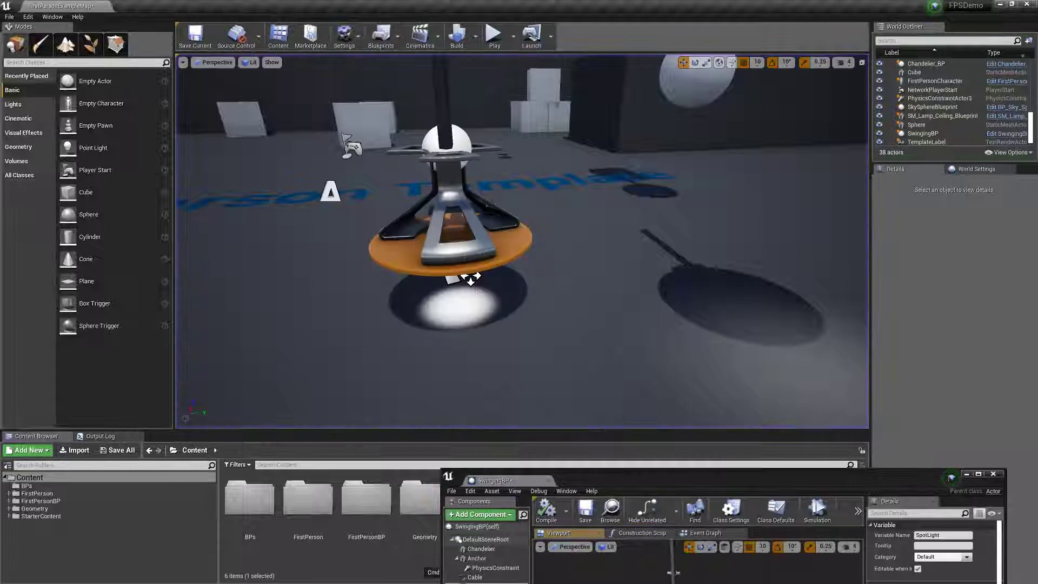
Attach the SpotLight component to the Chandelier in SwingingBP's component hierarchy and move the blueprint window clear of the level view
{"action": "left_click_drag", "start_coordinate": [646, 481], "coordinate": [571, 275]}
{"action": "left_click", "coordinate": [405, 381]}
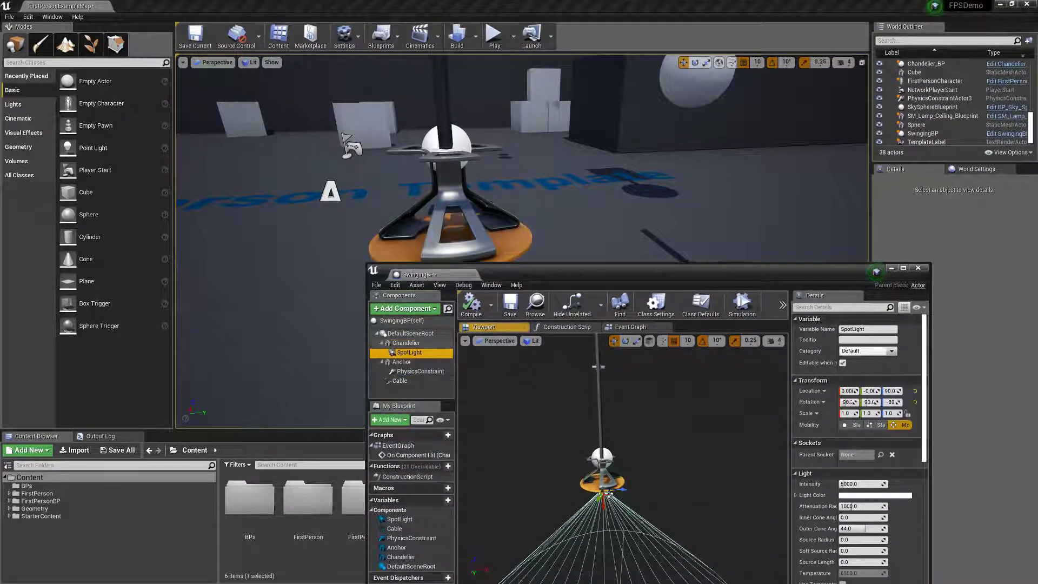
{"action": "left_click_drag", "start_coordinate": [595, 269], "coordinate": [637, 558]}
Play-test the level, walking around the chandelier to check whether its attached Spot Light follows its motion
{"action": "left_click", "coordinate": [494, 35]}
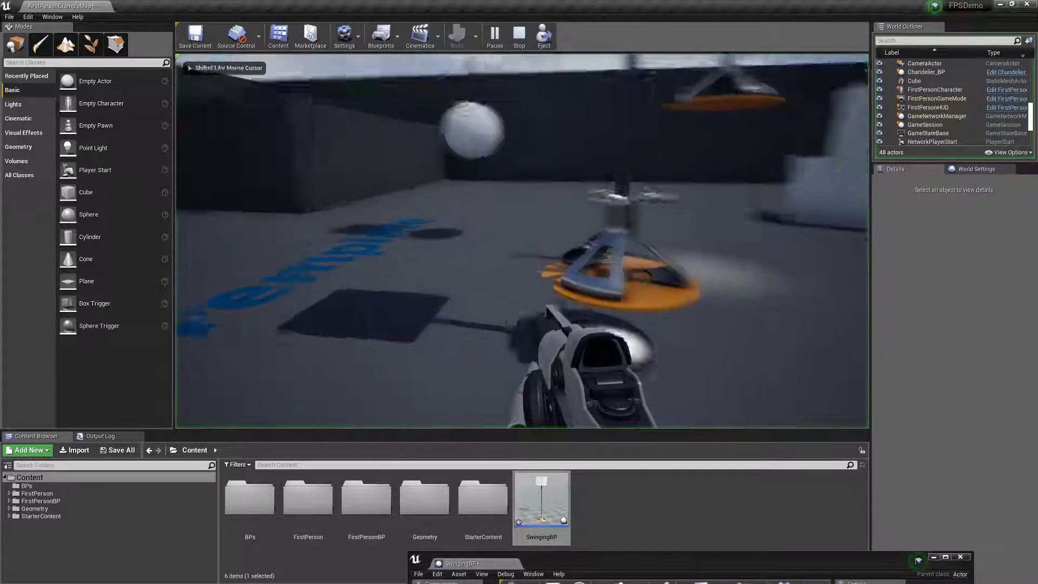
{"action": "key", "text": "w"}
{"action": "key", "text": "d"}
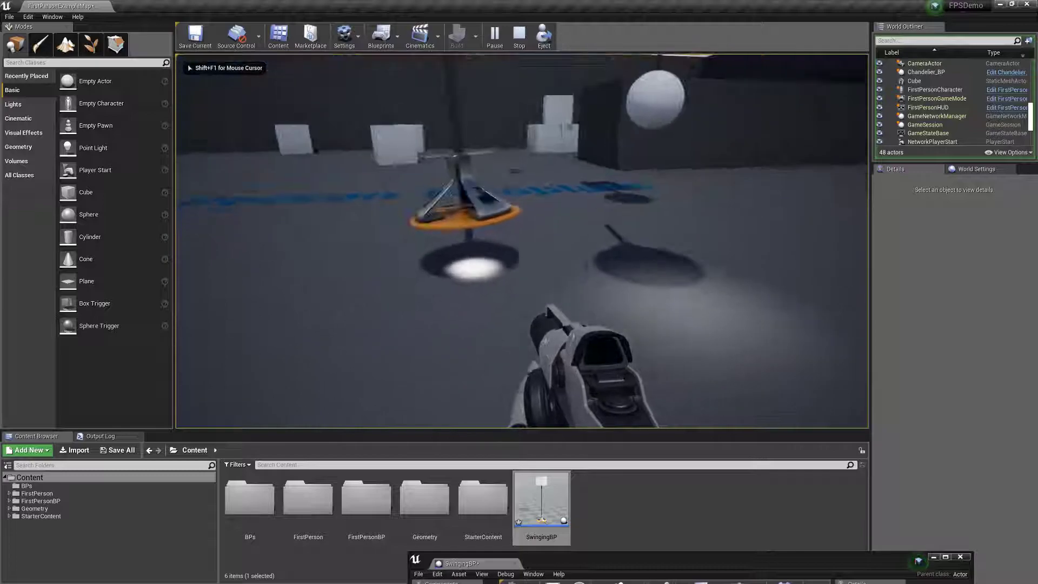